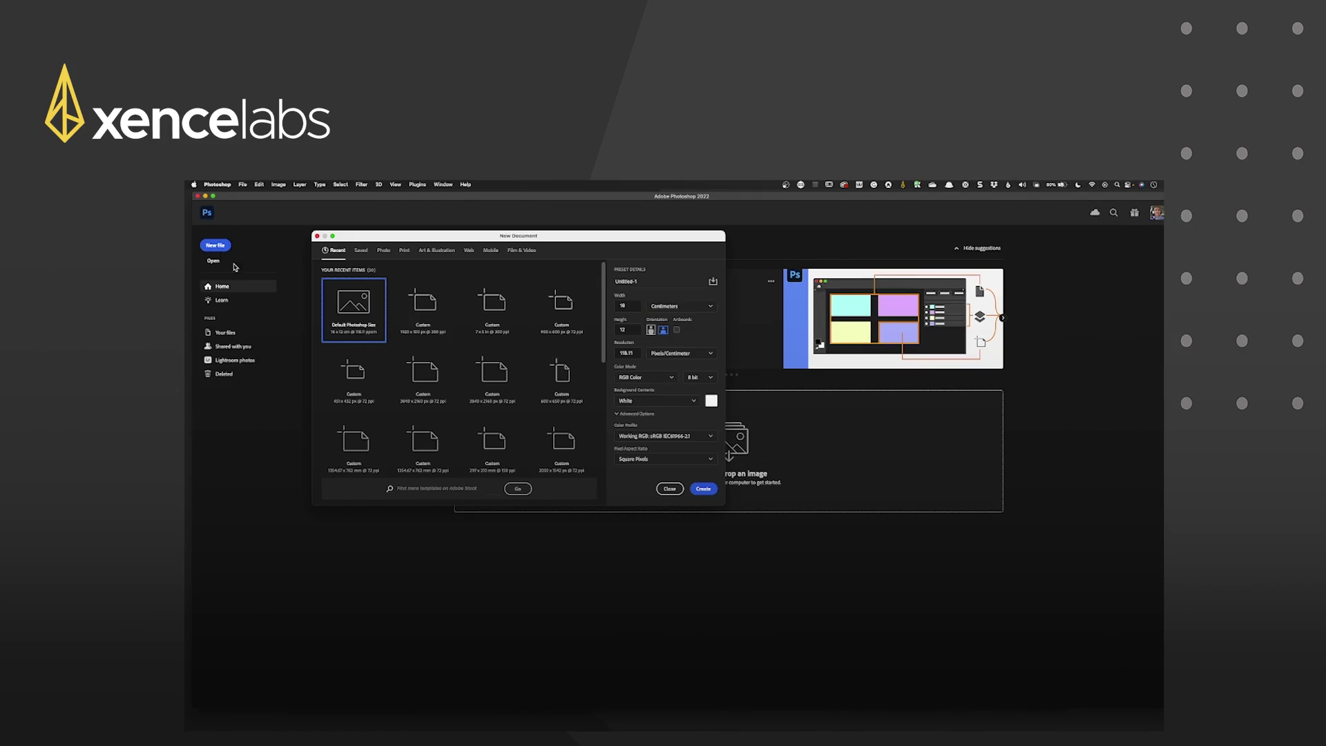
# Show the Photo presets with Default Photoshop Size (16 × 12 cm, white background) selected
pyautogui.click(384, 251)
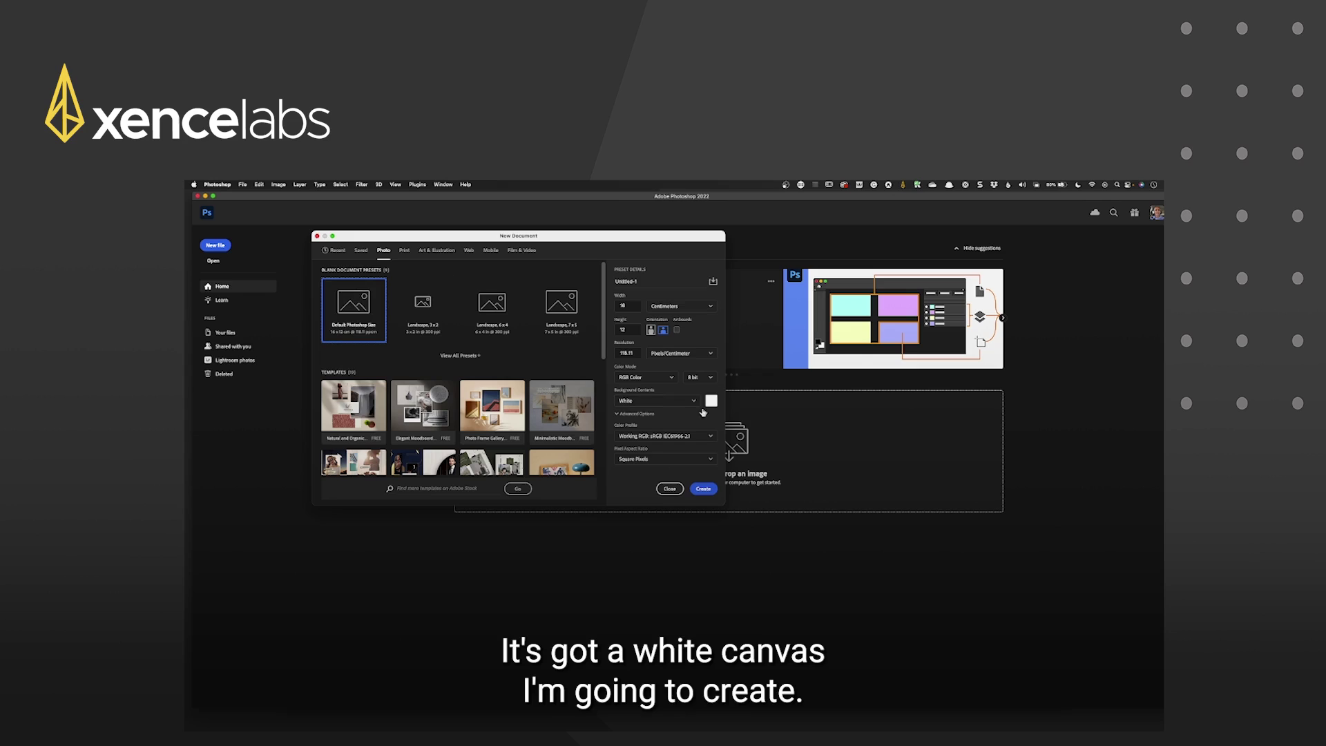
# Create the white 16 × 12 cm Default Photoshop Size canvas as Untitled-1
pyautogui.click(704, 490)
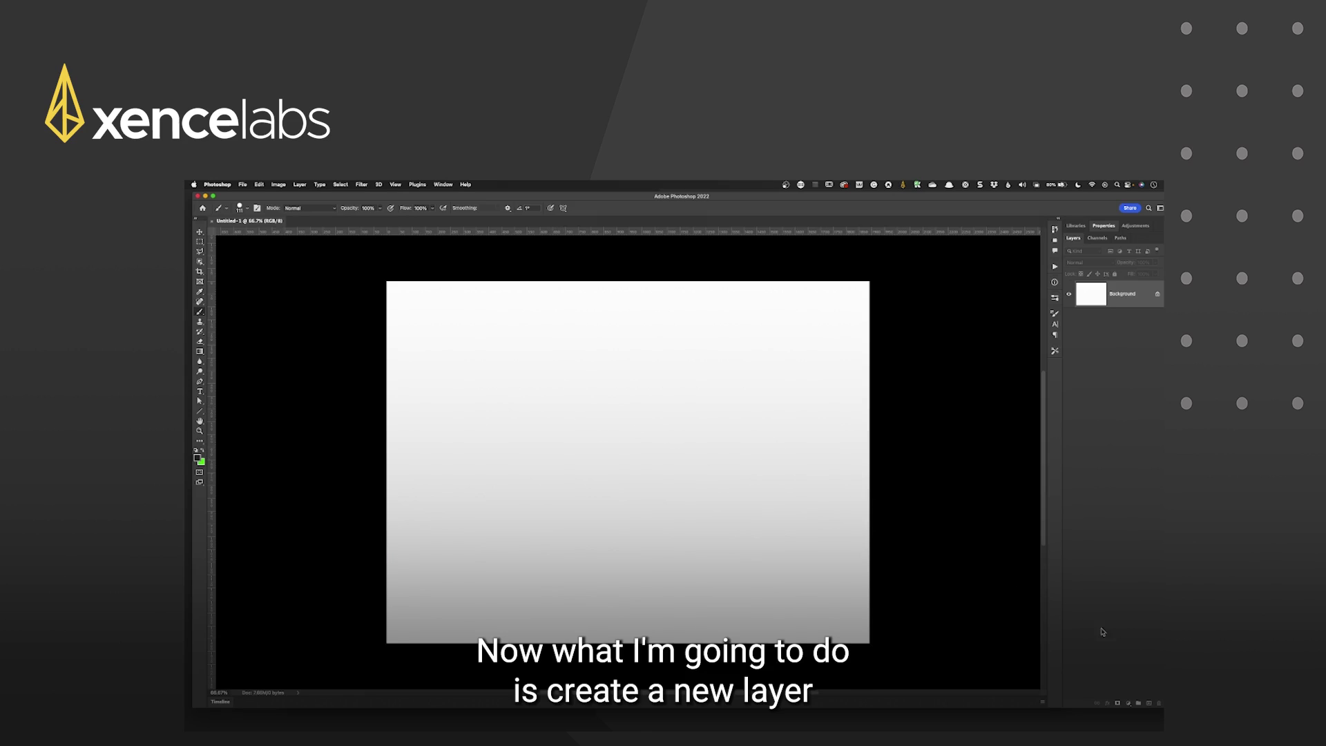
# Add Layer 1 above the Background, select the regular Brush Tool and show its presets
pyautogui.click(1149, 703)
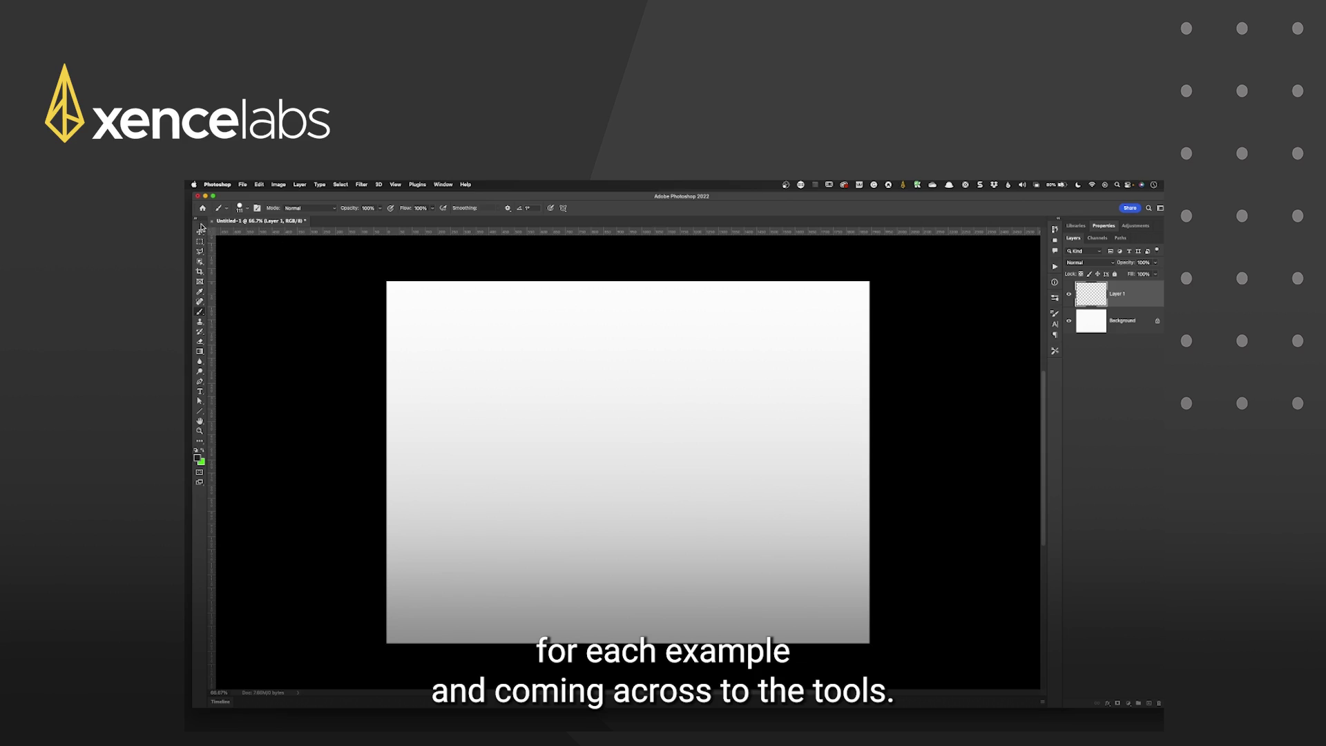
pyautogui.rightClick(200, 311)
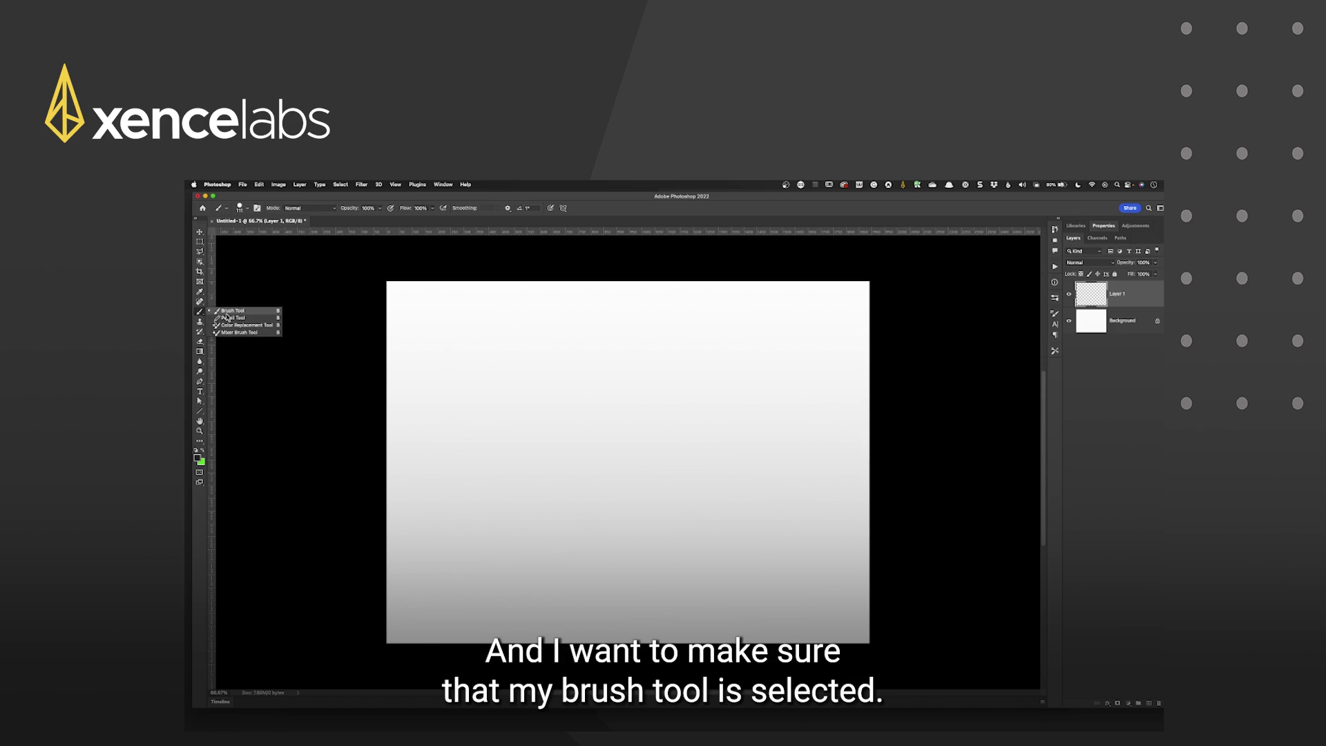
pyautogui.click(228, 311)
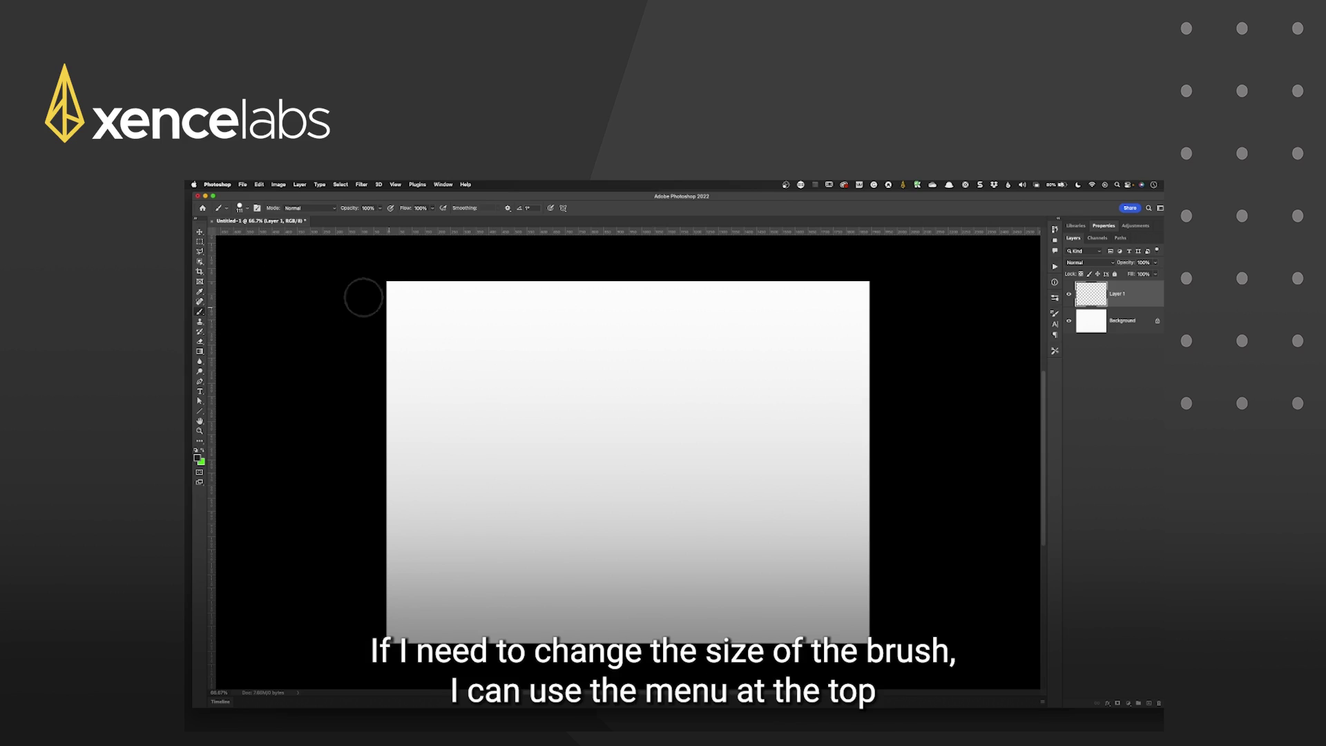
pyautogui.click(248, 210)
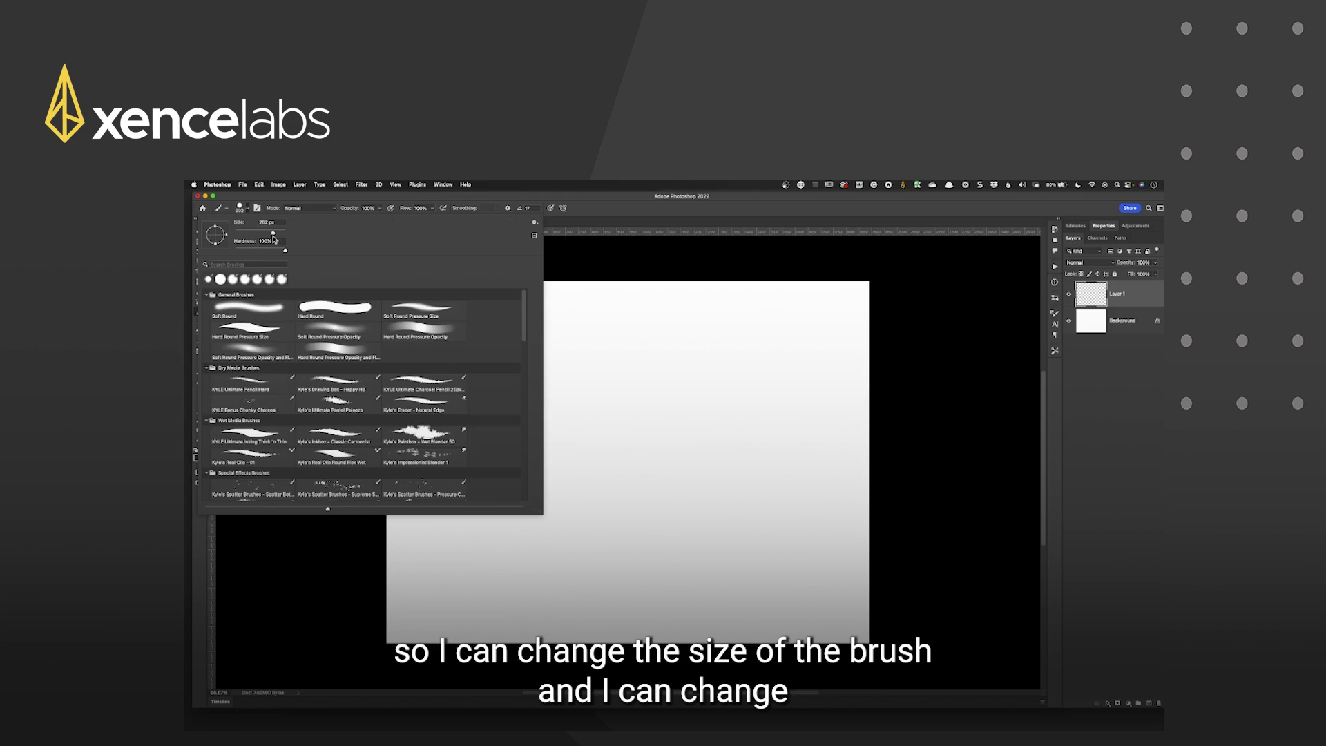
# Soften the brush hardness, zoom out, then shrink and enlarge the brush with [ and ]
pyautogui.moveTo(269, 254); pyautogui.dragTo(245, 252)
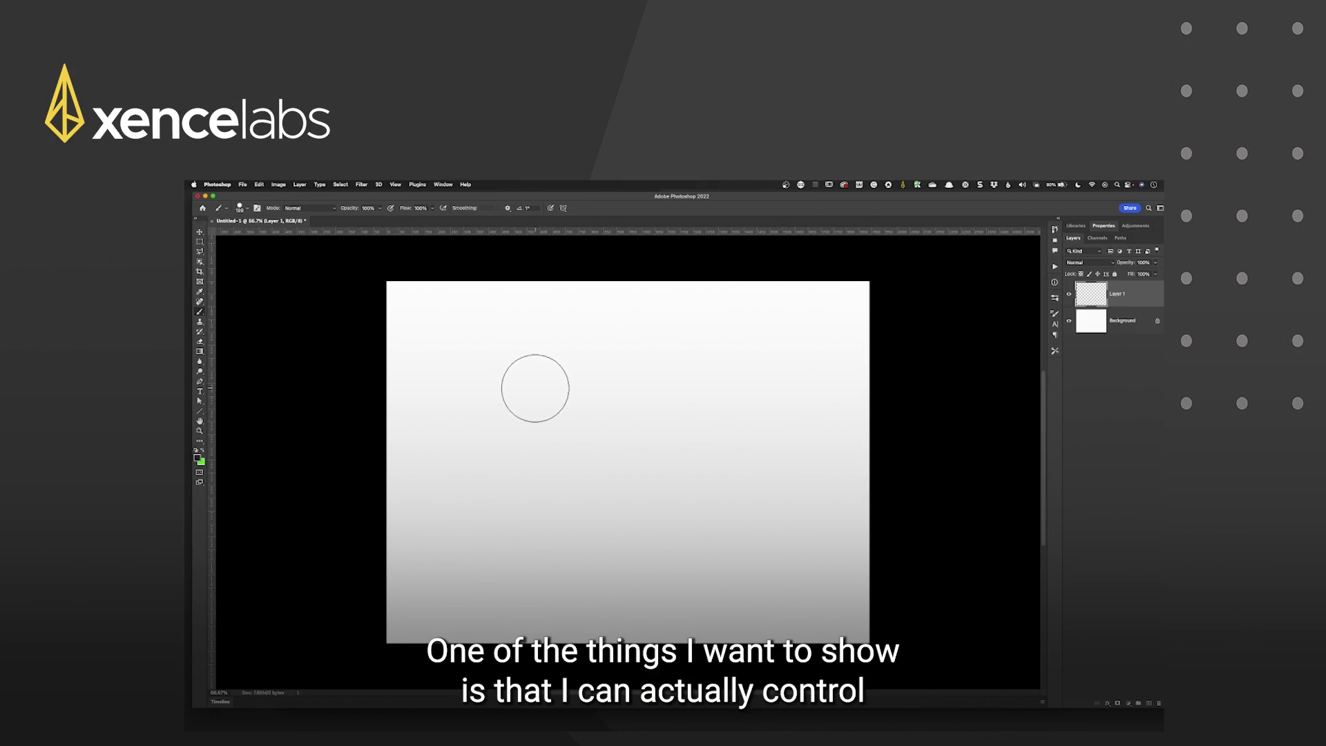
pyautogui.press('super+minus')
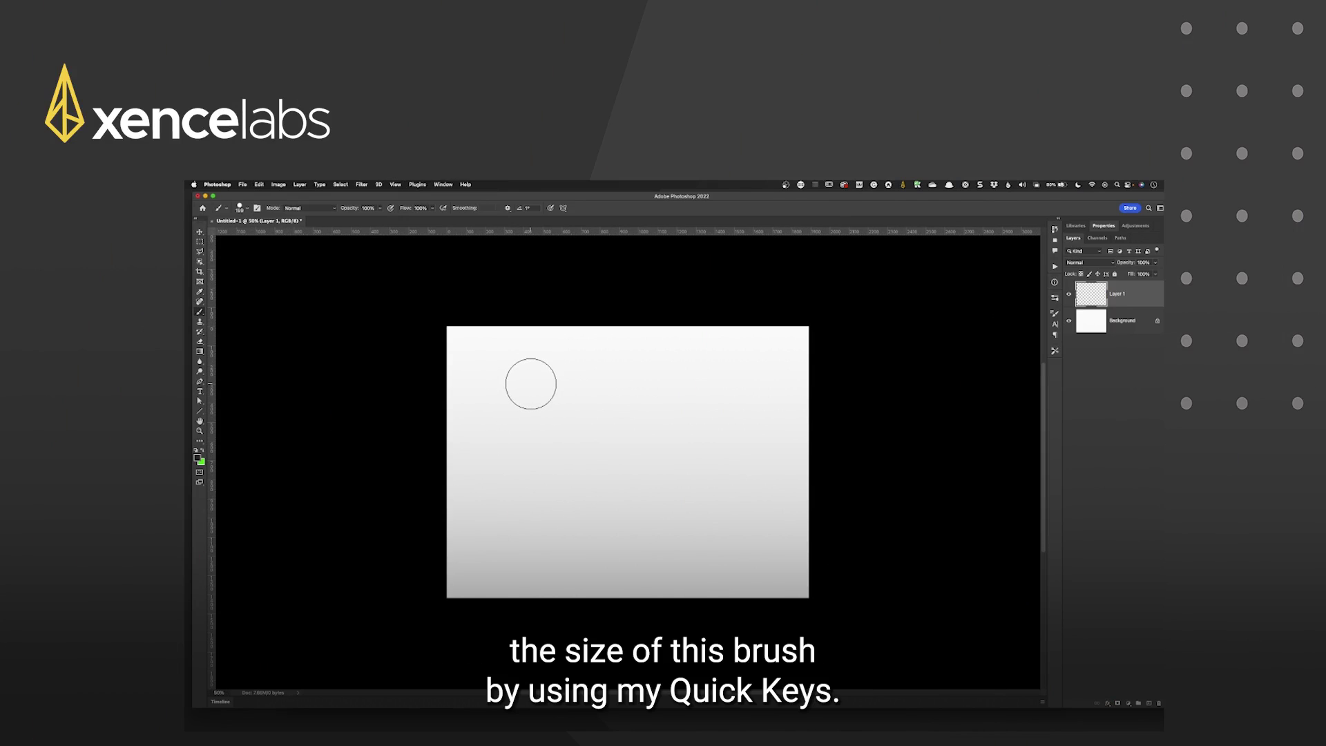
pyautogui.press('[')
pyautogui.press('[')
pyautogui.press('[')
pyautogui.press('[')
pyautogui.press('[')
pyautogui.press('[')
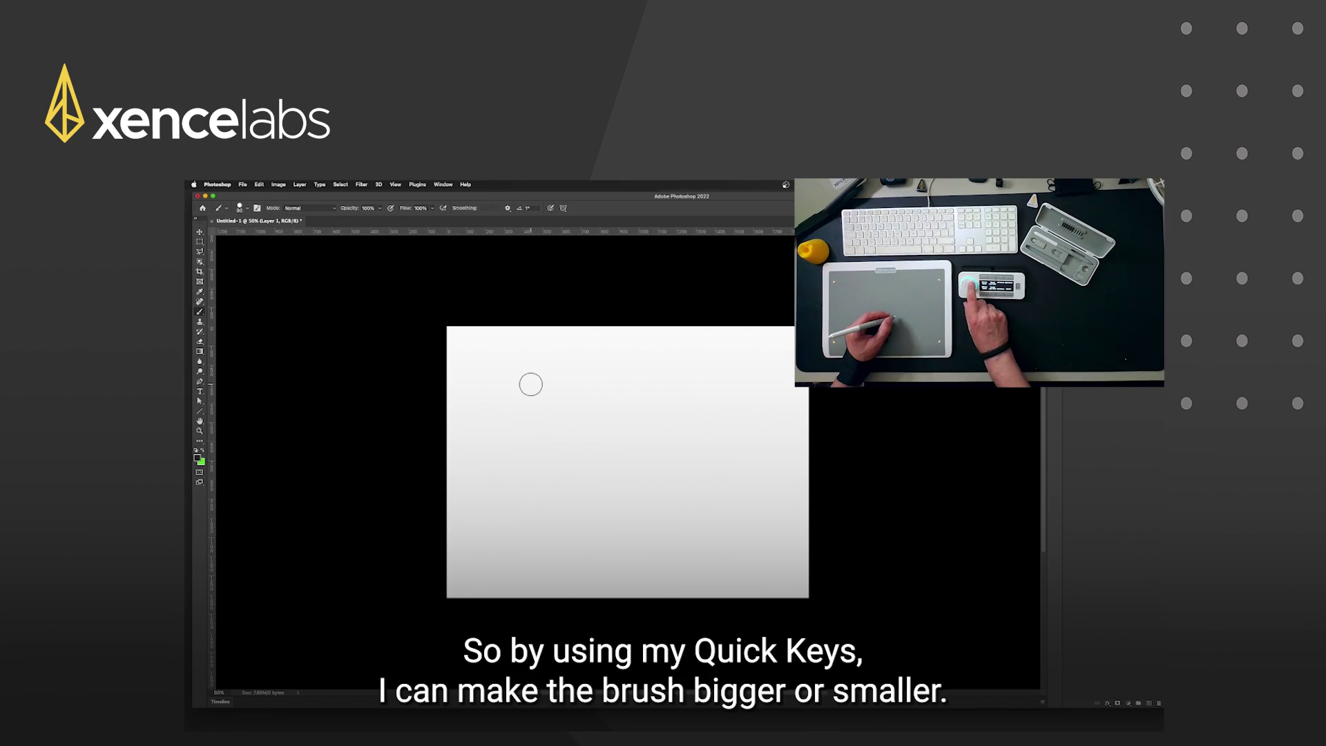
pyautogui.press(']')
pyautogui.press(']')
pyautogui.press(']')
pyautogui.press(']')
pyautogui.press(']')
pyautogui.press(']')
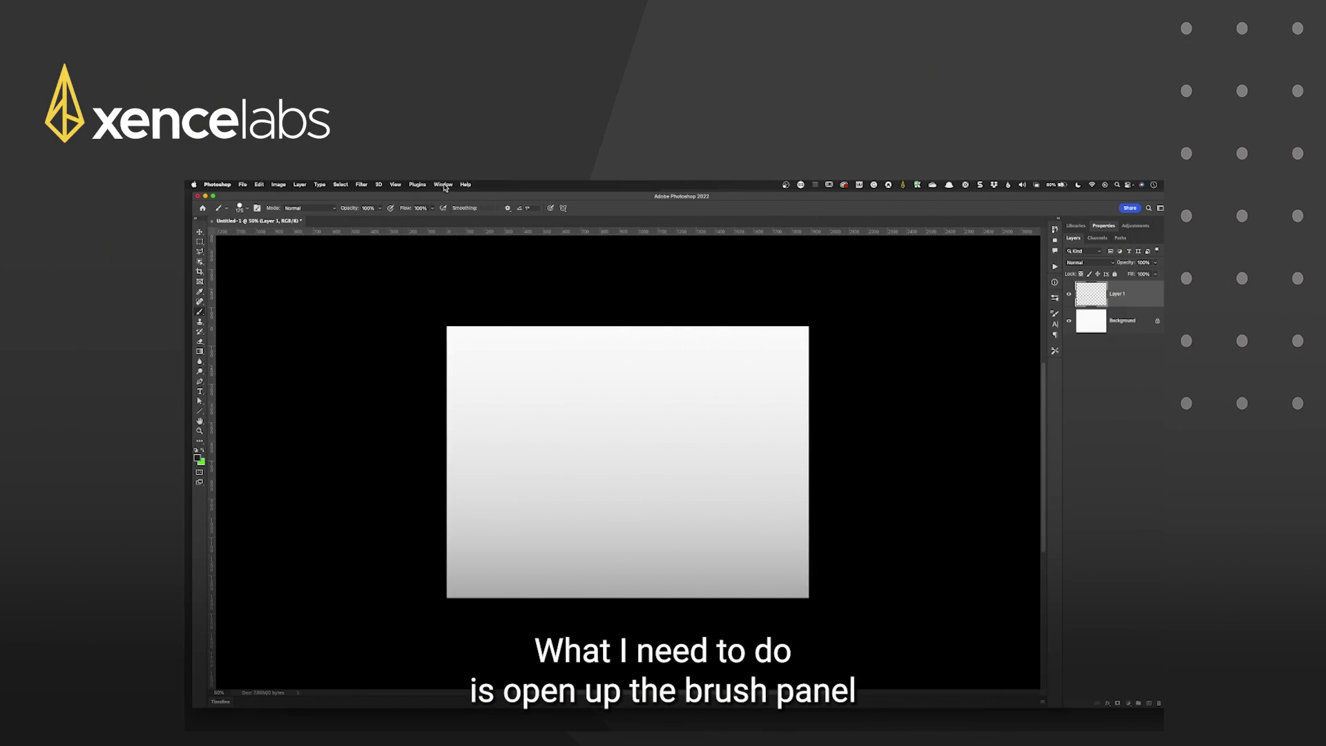
# Show the Brush Settings panel and turn off Scattering and Color Dynamics
pyautogui.click(444, 185)
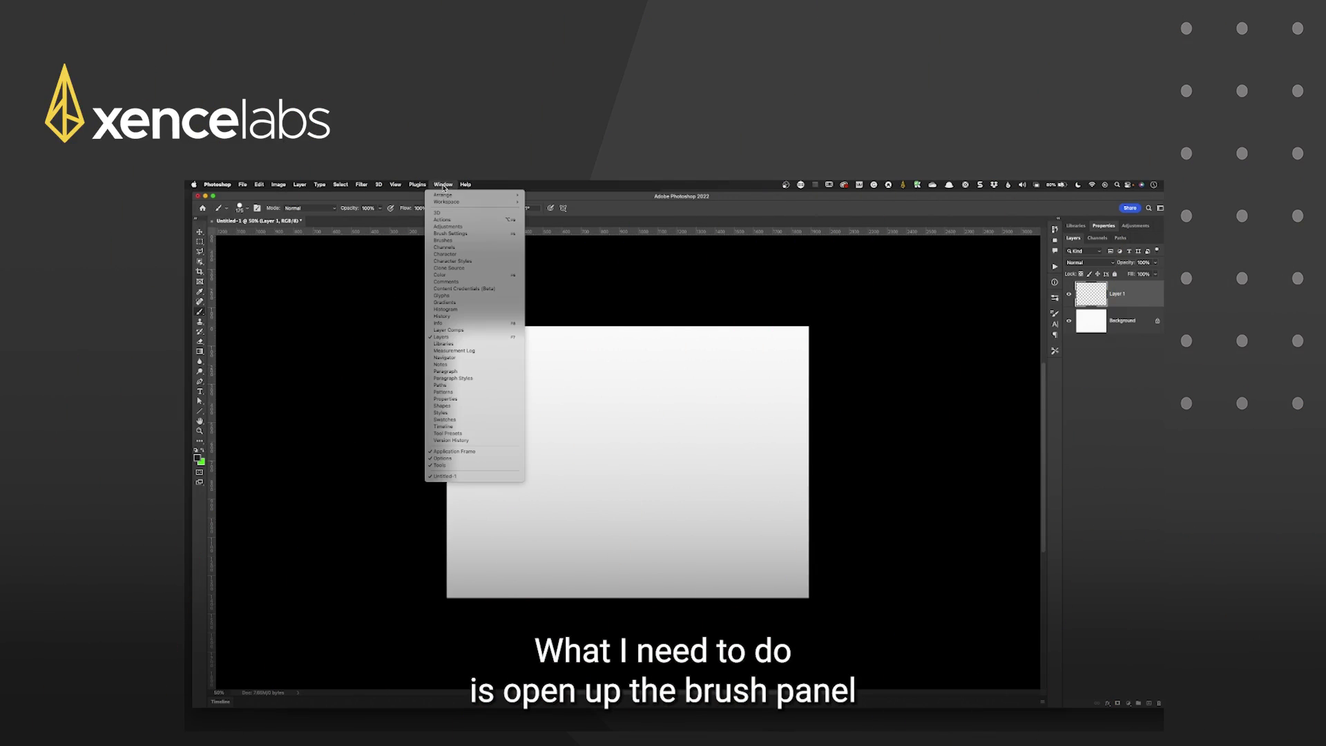
pyautogui.click(446, 235)
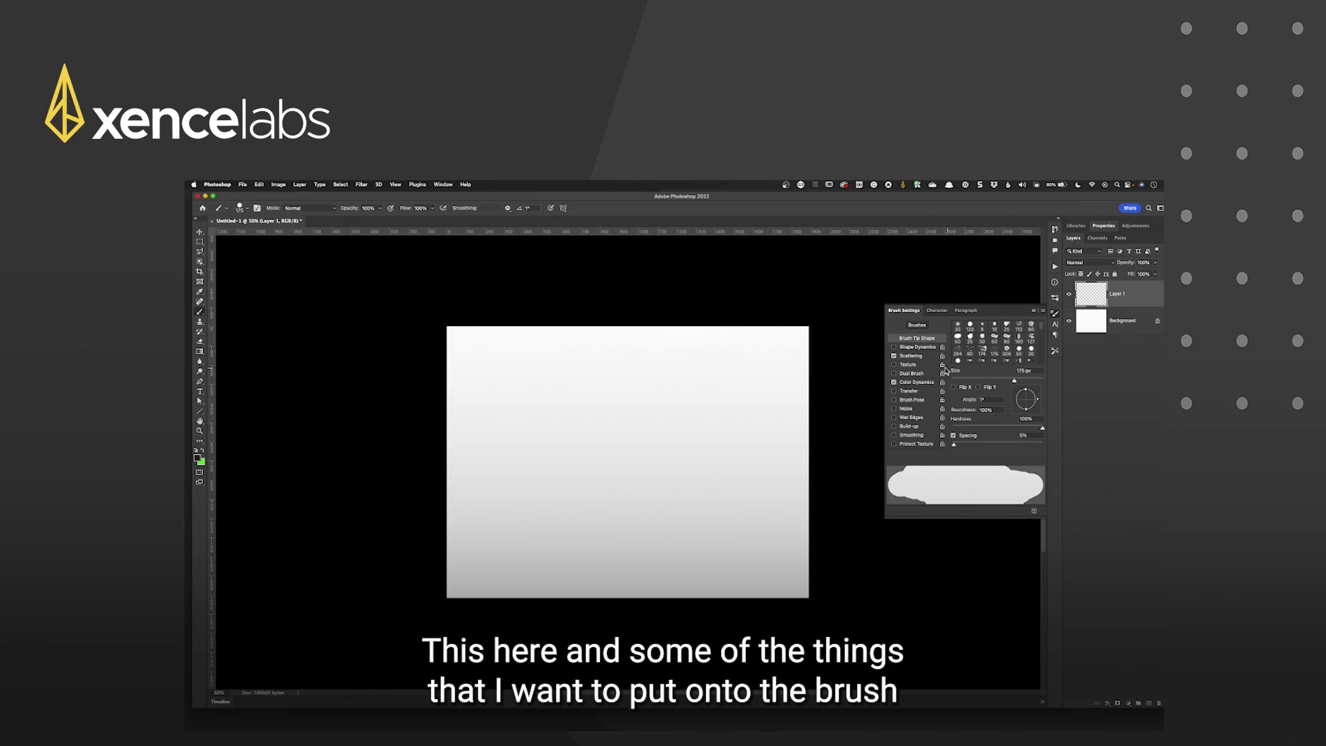
pyautogui.click(895, 356)
pyautogui.click(894, 382)
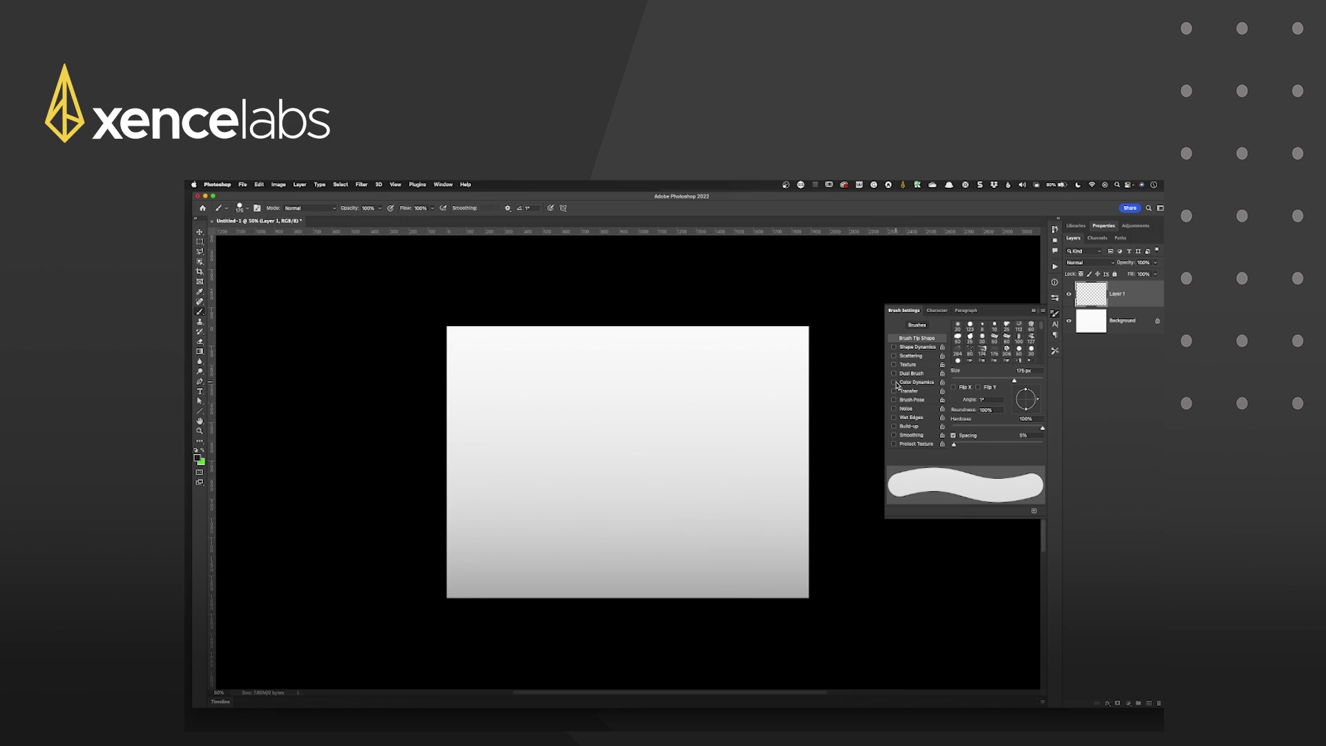
# Enable Shape Dynamics with Size Jitter controlled by Pen Pressure
pyautogui.click(910, 347)
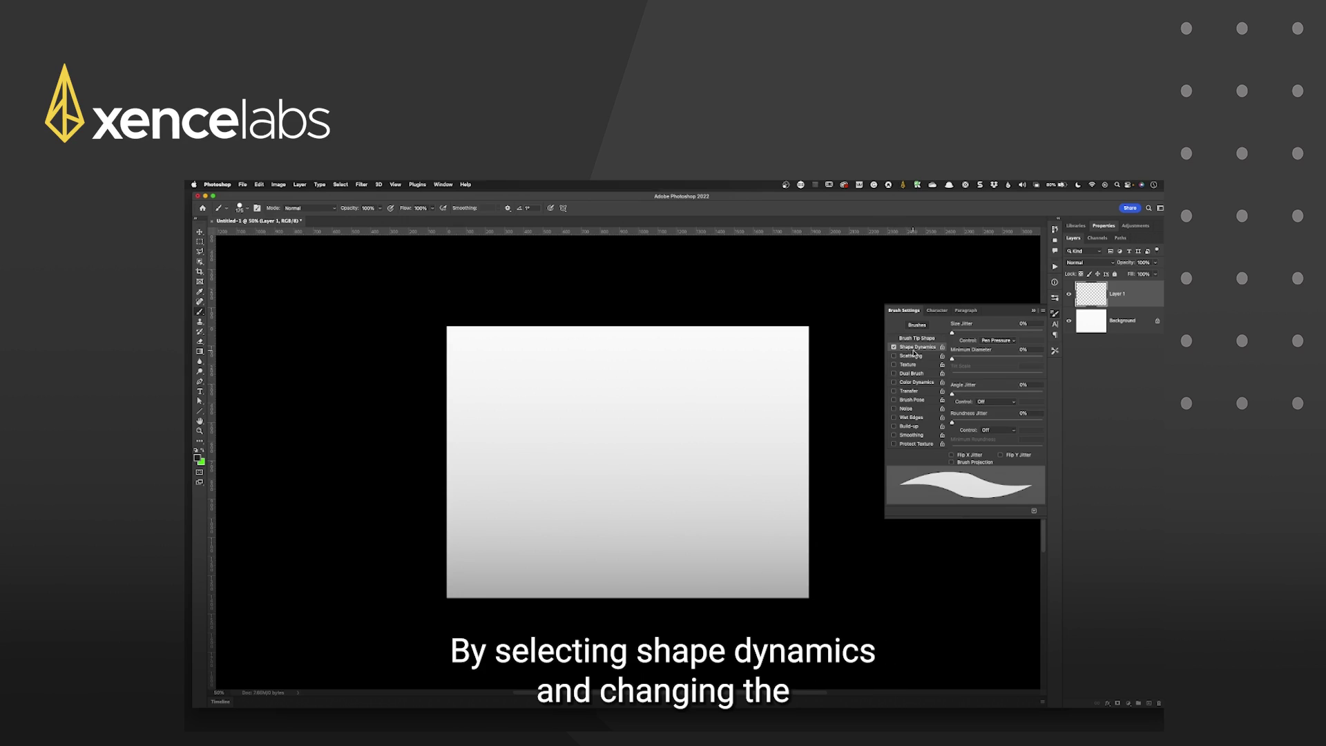
pyautogui.click(994, 341)
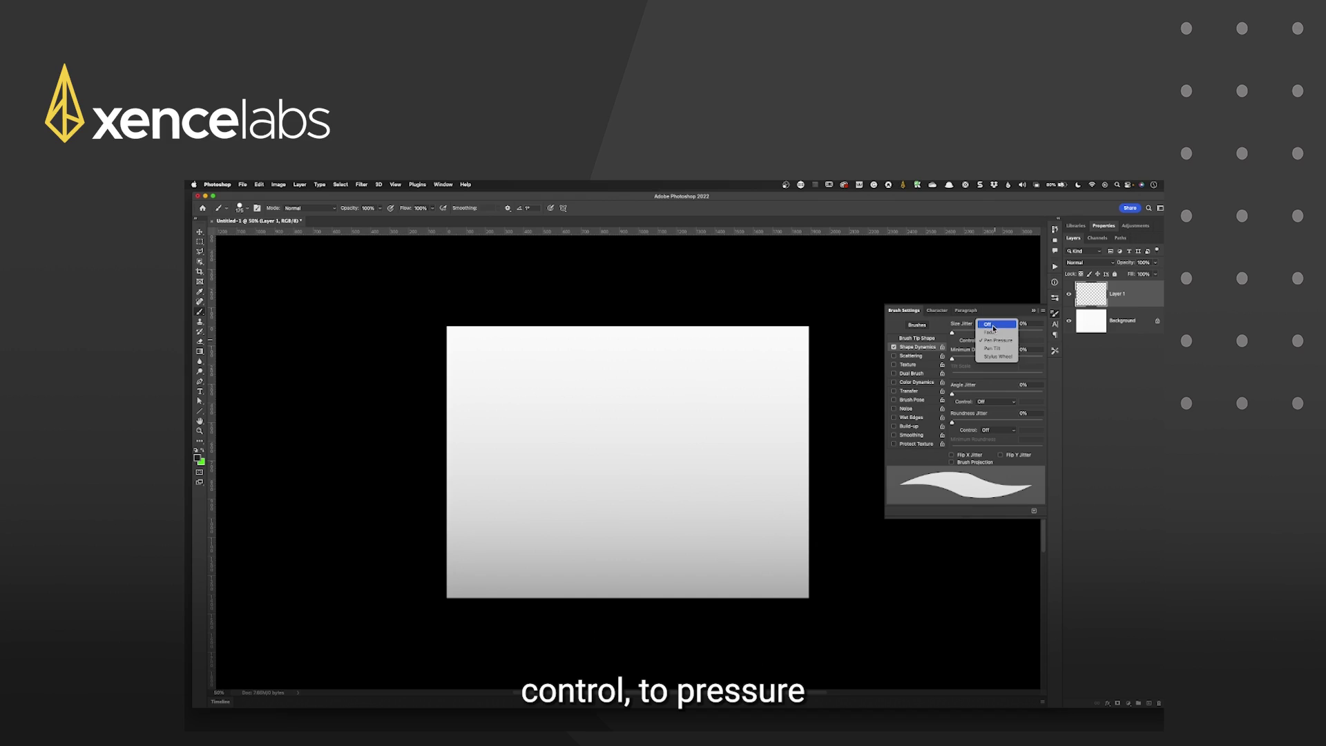
pyautogui.click(989, 324)
pyautogui.click(993, 341)
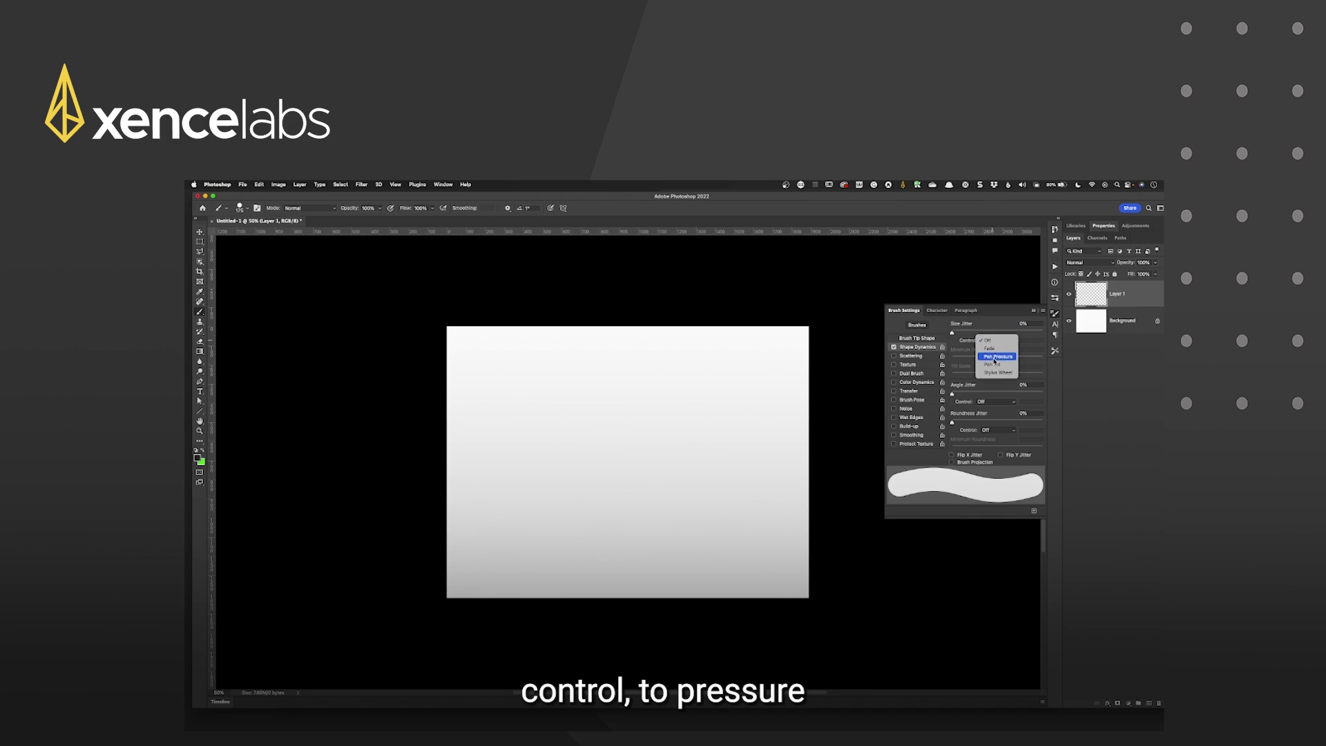
pyautogui.click(995, 357)
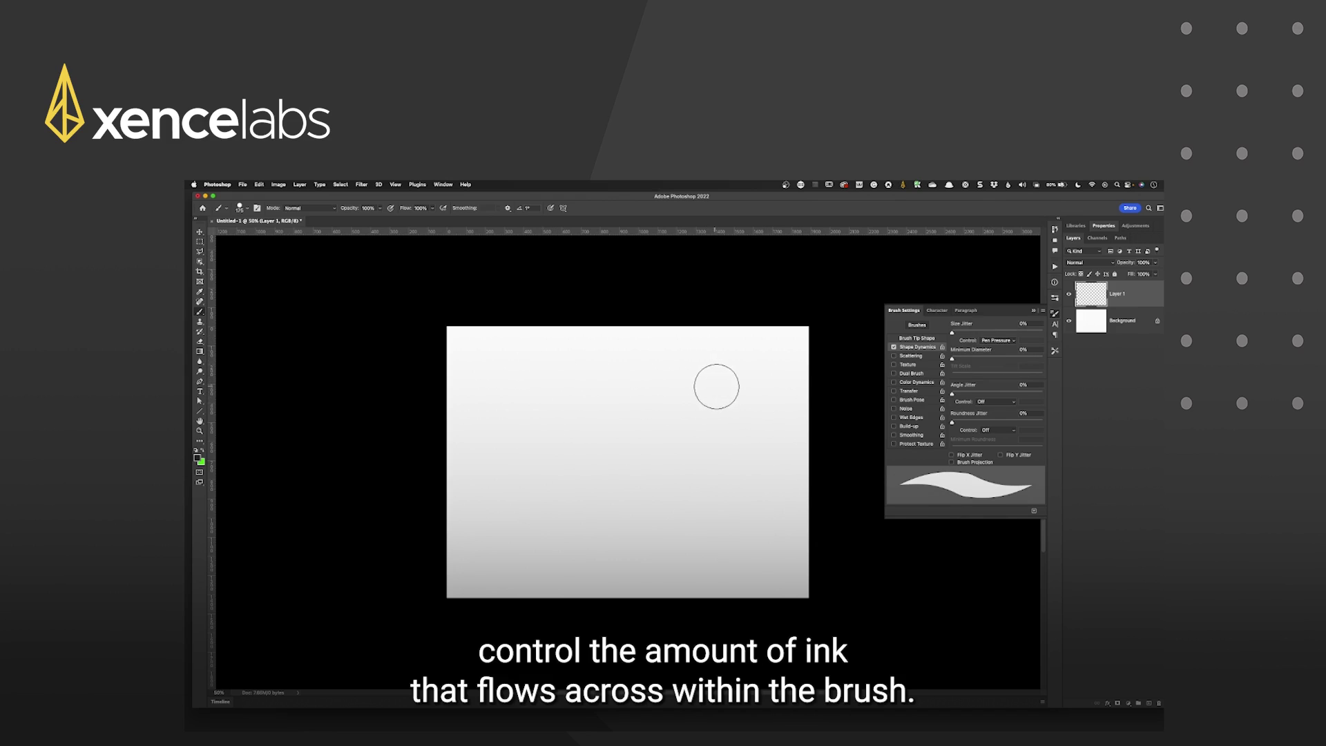
# Paint a uniform stroke with Shape Dynamics off, then restore it with Pen Pressure size control
pyautogui.click(893, 347)
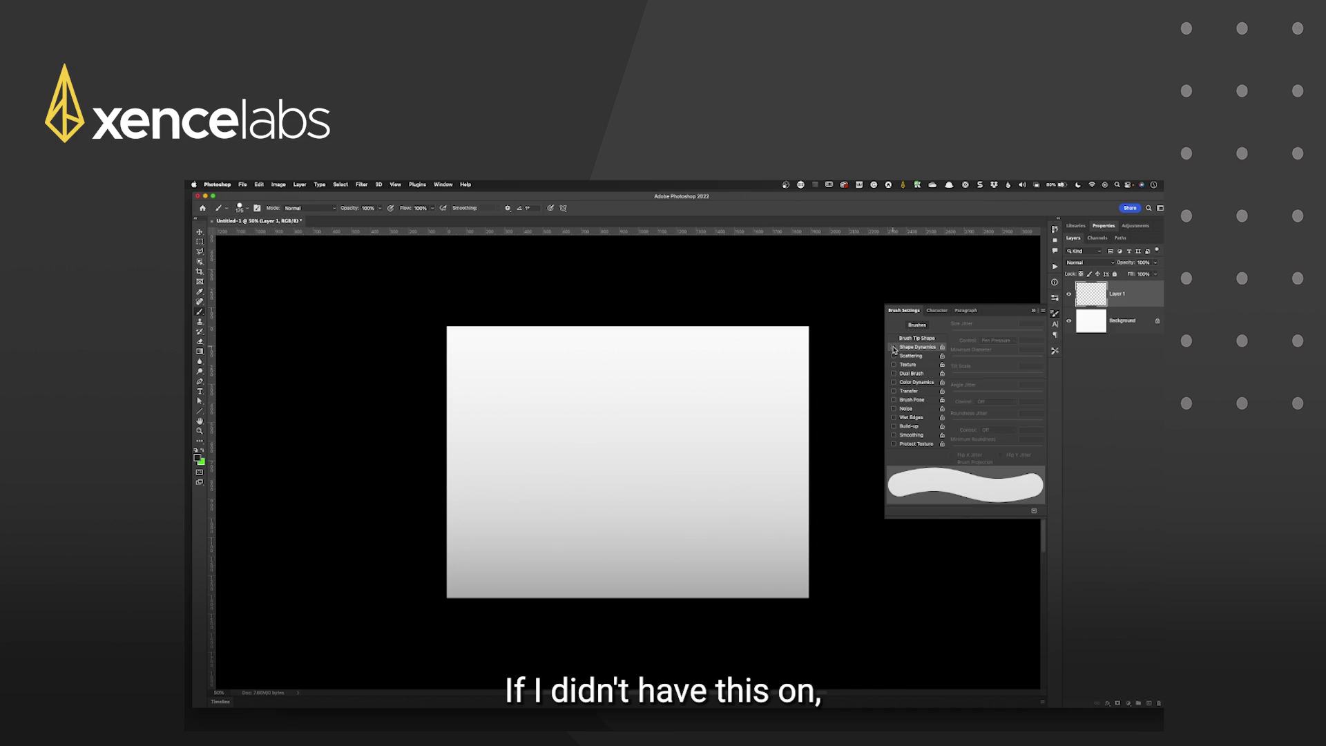
pyautogui.moveTo(772, 372); pyautogui.dragTo(486, 376)
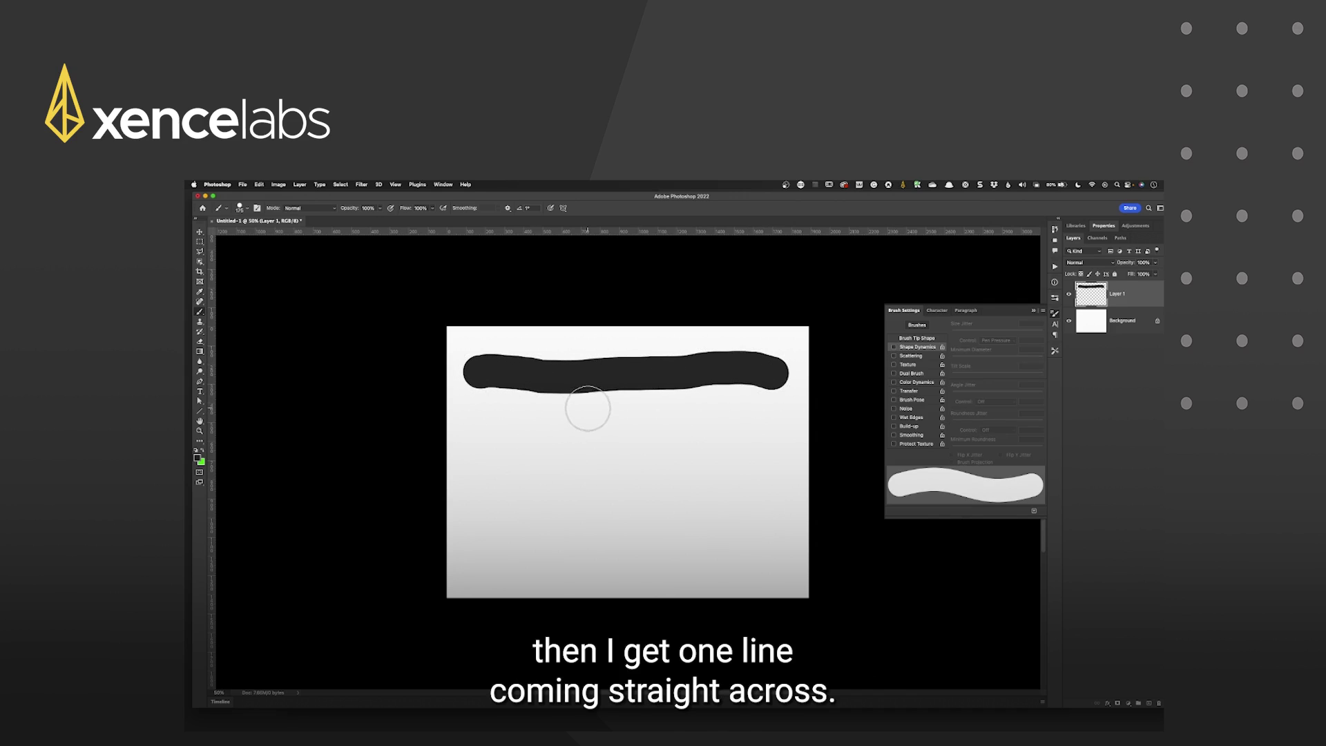
pyautogui.click(904, 348)
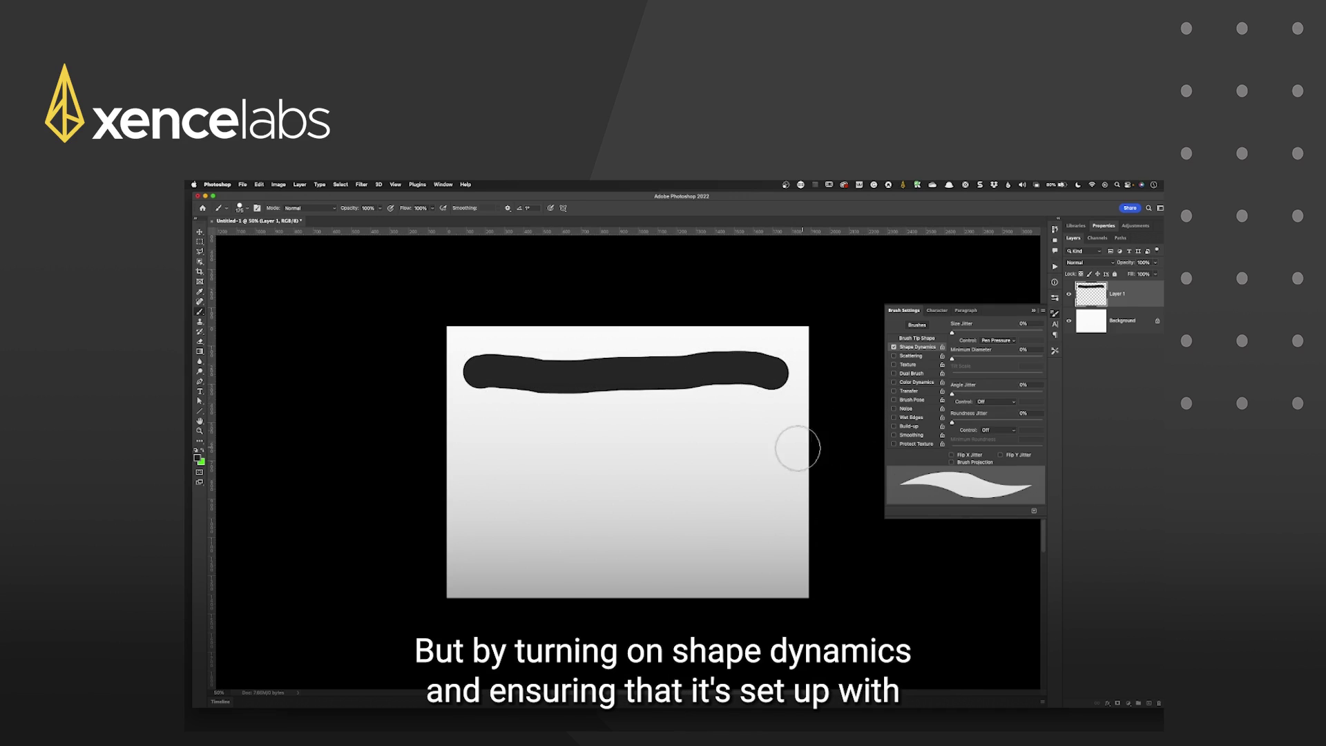
pyautogui.click(983, 341)
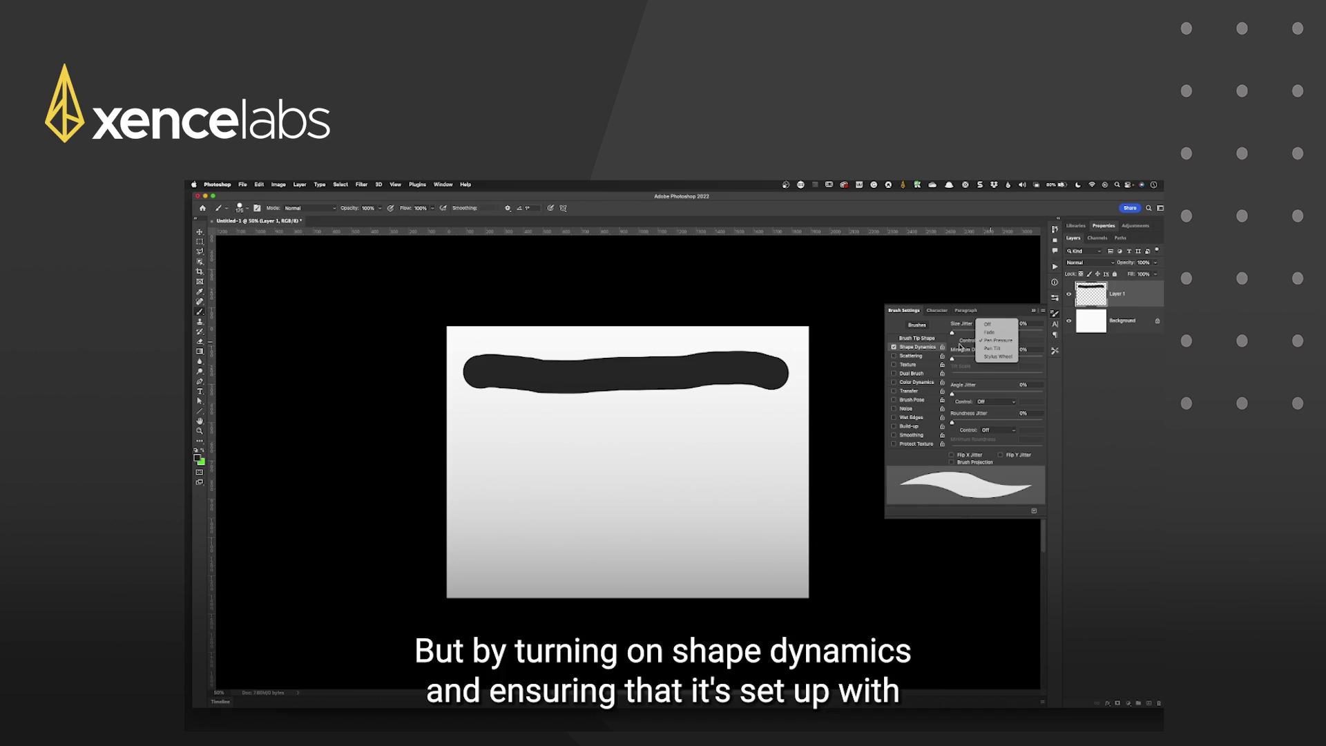
pyautogui.click(992, 341)
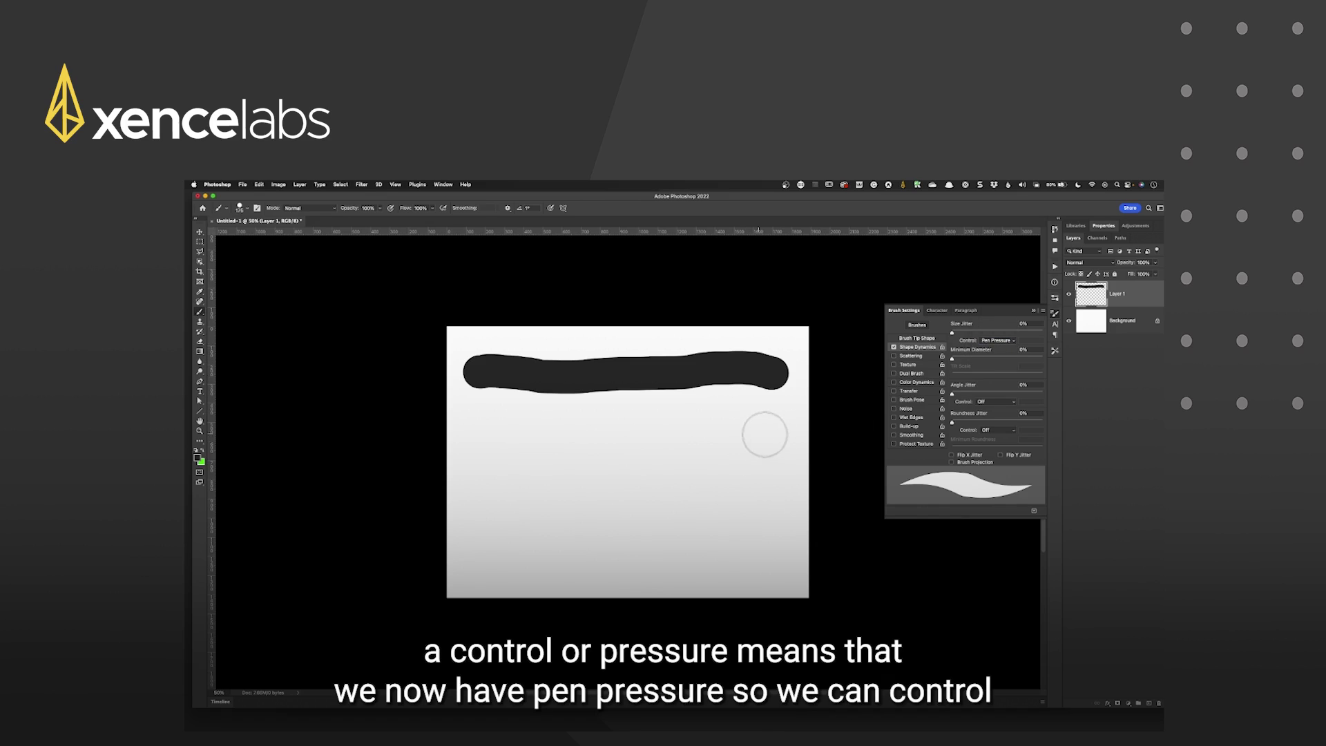
# Paint several pressure-tapered horizontal strokes down the canvas
pyautogui.moveTo(769, 448); pyautogui.dragTo(494, 453)
pyautogui.moveTo(773, 510); pyautogui.dragTo(531, 508)
pyautogui.moveTo(779, 542); pyautogui.dragTo(526, 544)
pyautogui.moveTo(777, 572); pyautogui.dragTo(495, 567)
pyautogui.moveTo(757, 478); pyautogui.dragTo(522, 491)
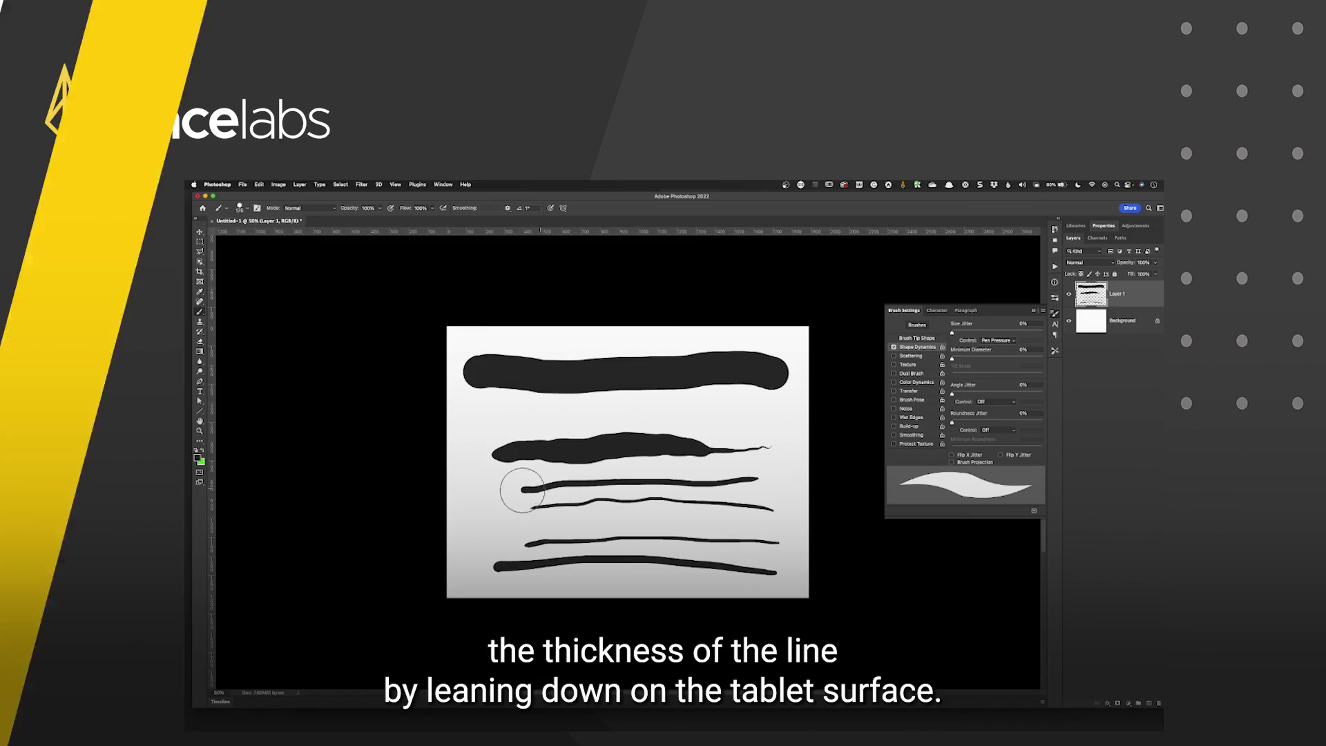
pyautogui.moveTo(522, 491); pyautogui.dragTo(495, 491)
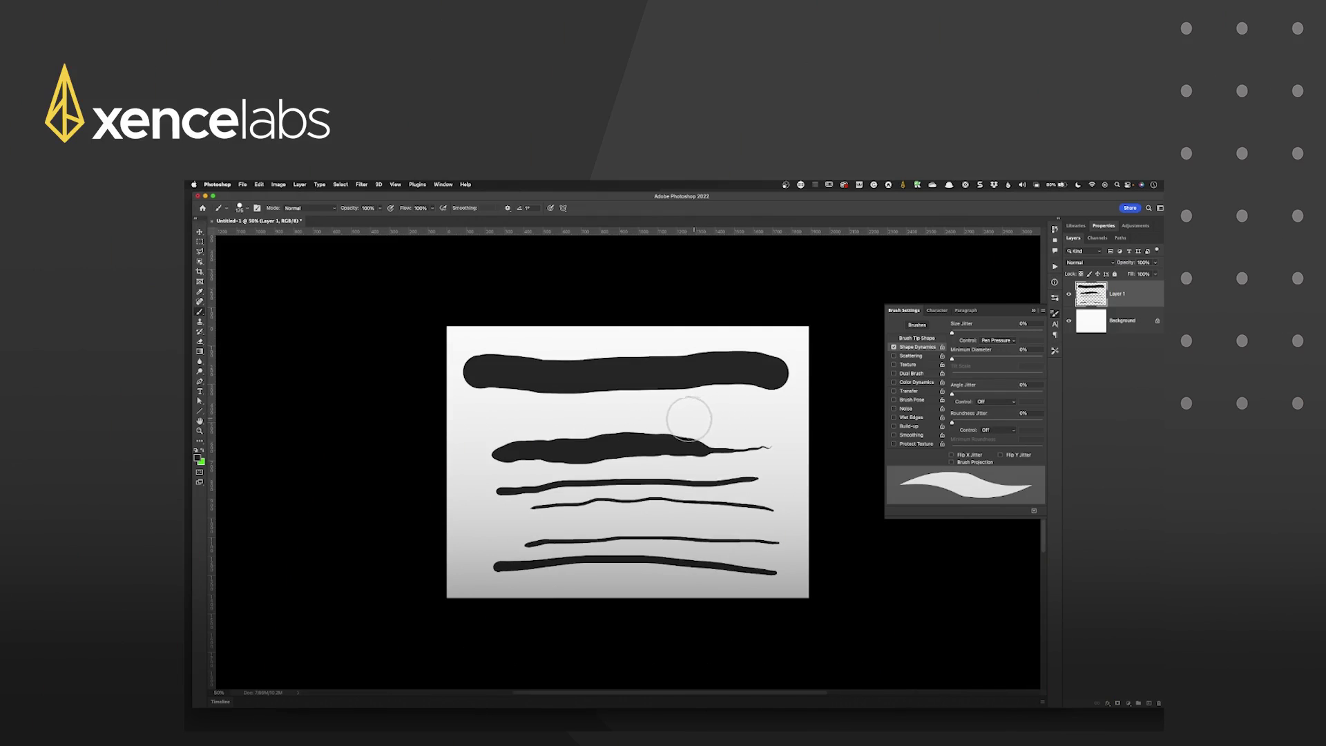
# Add more thin tapered strokes, a heavy-pressure ink blob and light short strokes
pyautogui.moveTo(673, 417); pyautogui.dragTo(482, 415)
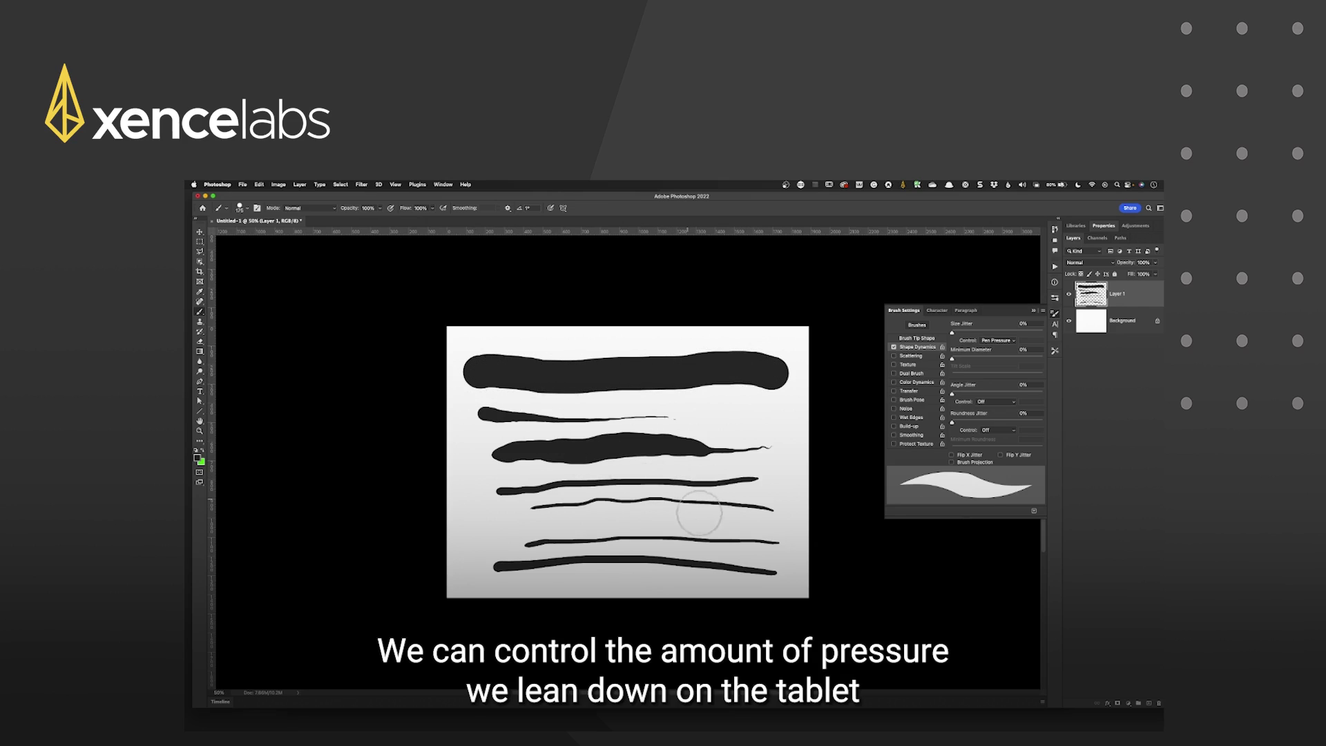
pyautogui.moveTo(729, 517); pyautogui.dragTo(487, 525)
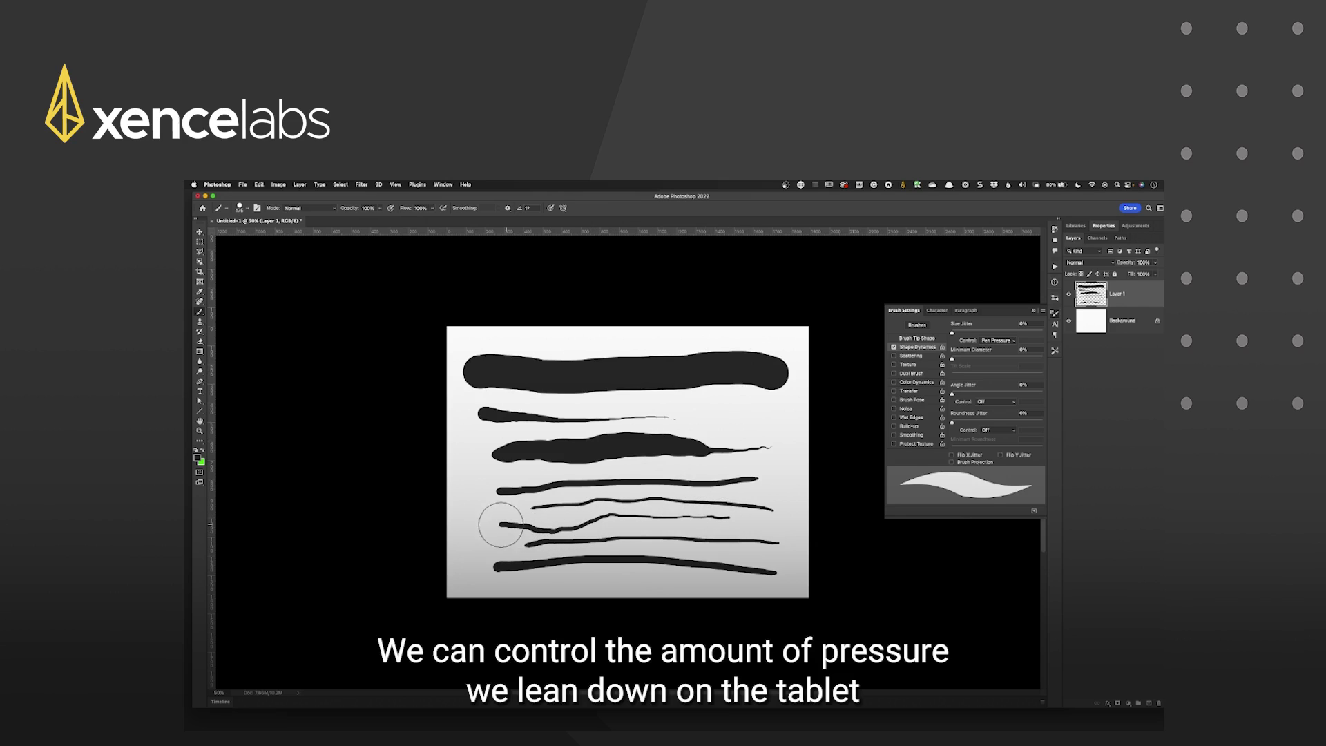
pyautogui.moveTo(763, 412)
pyautogui.mouseDown()
pyautogui.moveTo(693, 412)
pyautogui.moveTo(754, 427)
pyautogui.moveTo(703, 416)
pyautogui.mouseUp()
pyautogui.click(756, 428)
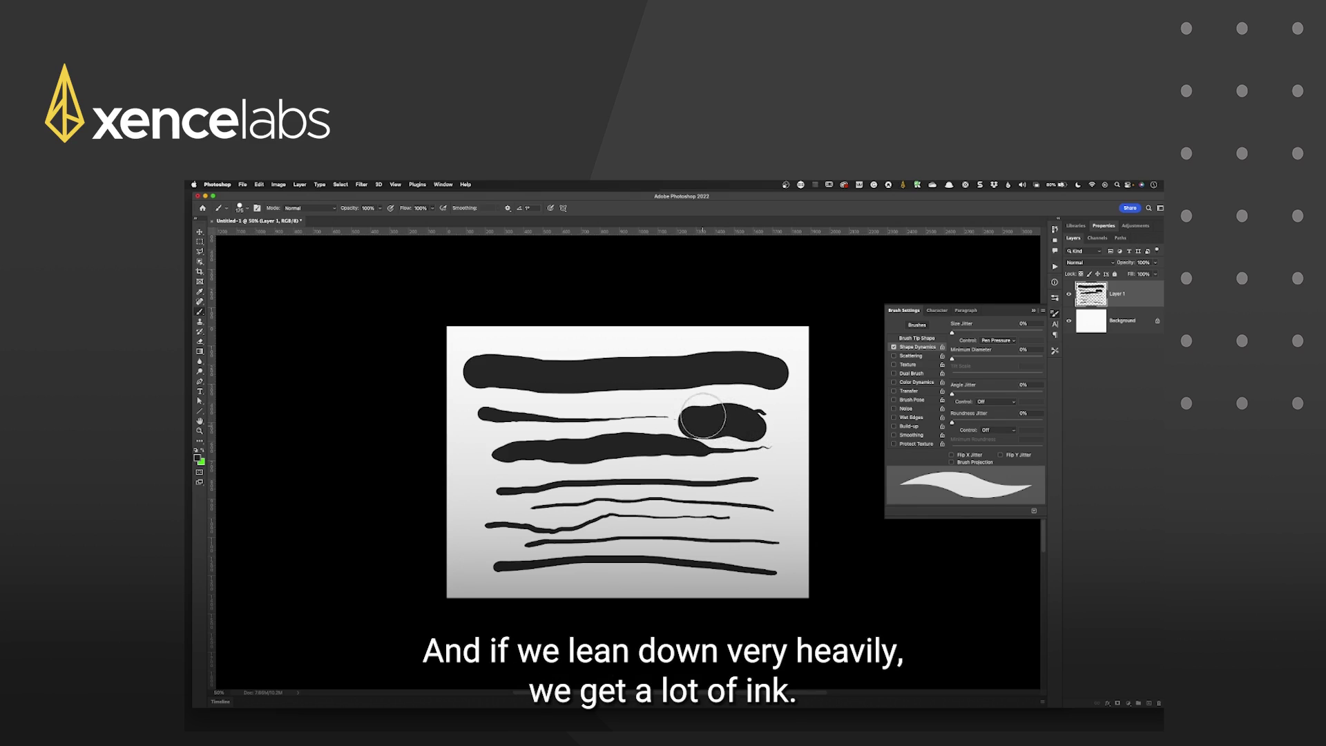
pyautogui.moveTo(792, 508)
pyautogui.mouseDown()
pyautogui.moveTo(786, 440)
pyautogui.moveTo(779, 547)
pyautogui.mouseUp()
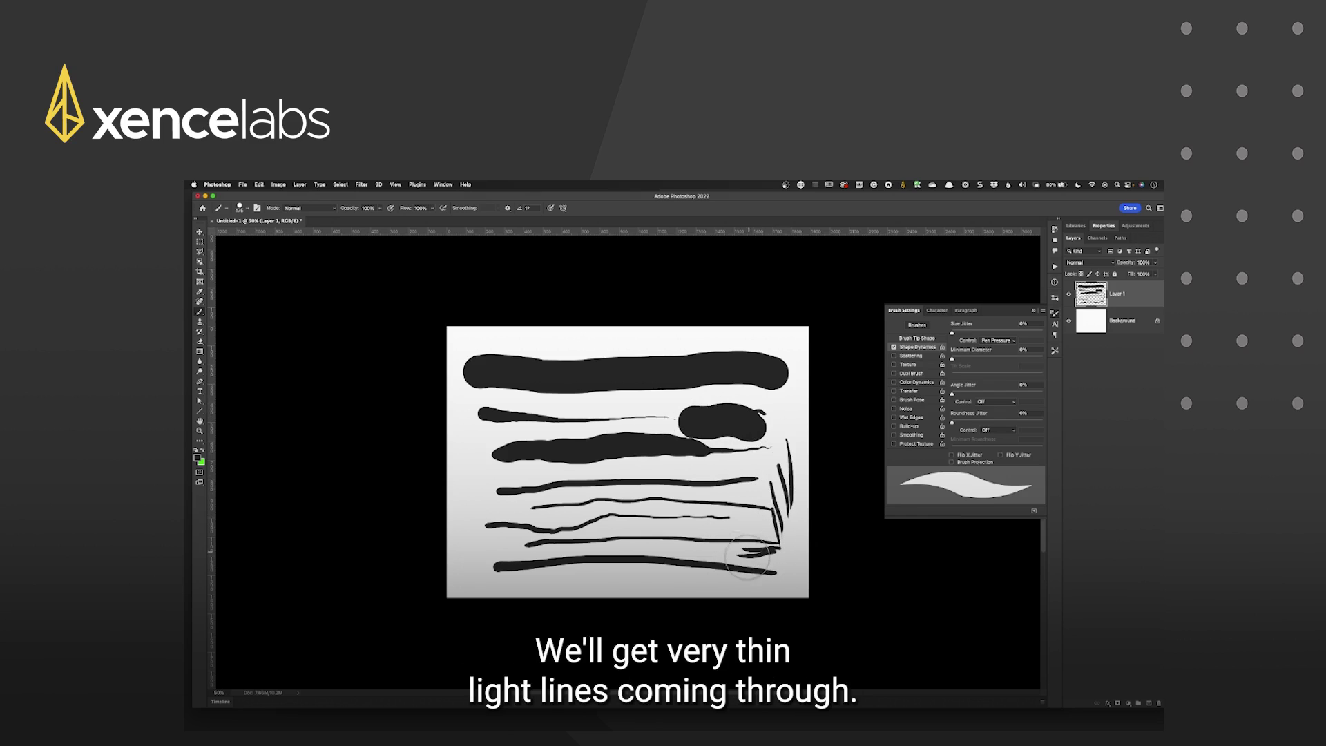
pyautogui.moveTo(703, 576); pyautogui.dragTo(492, 588)
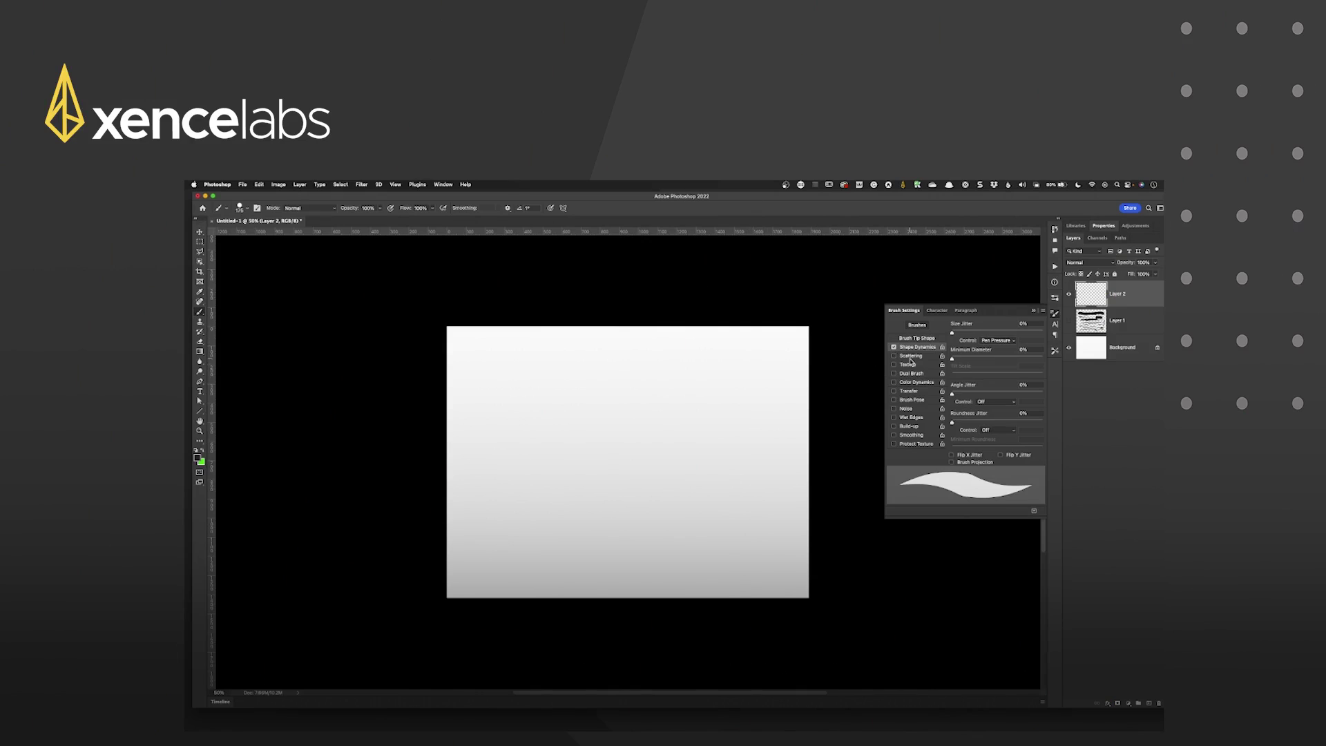
# Enable Transfer with Opacity Jitter on Pen Pressure, disable Shape Dynamics, and paint grey-to-black strokes
pyautogui.click(905, 392)
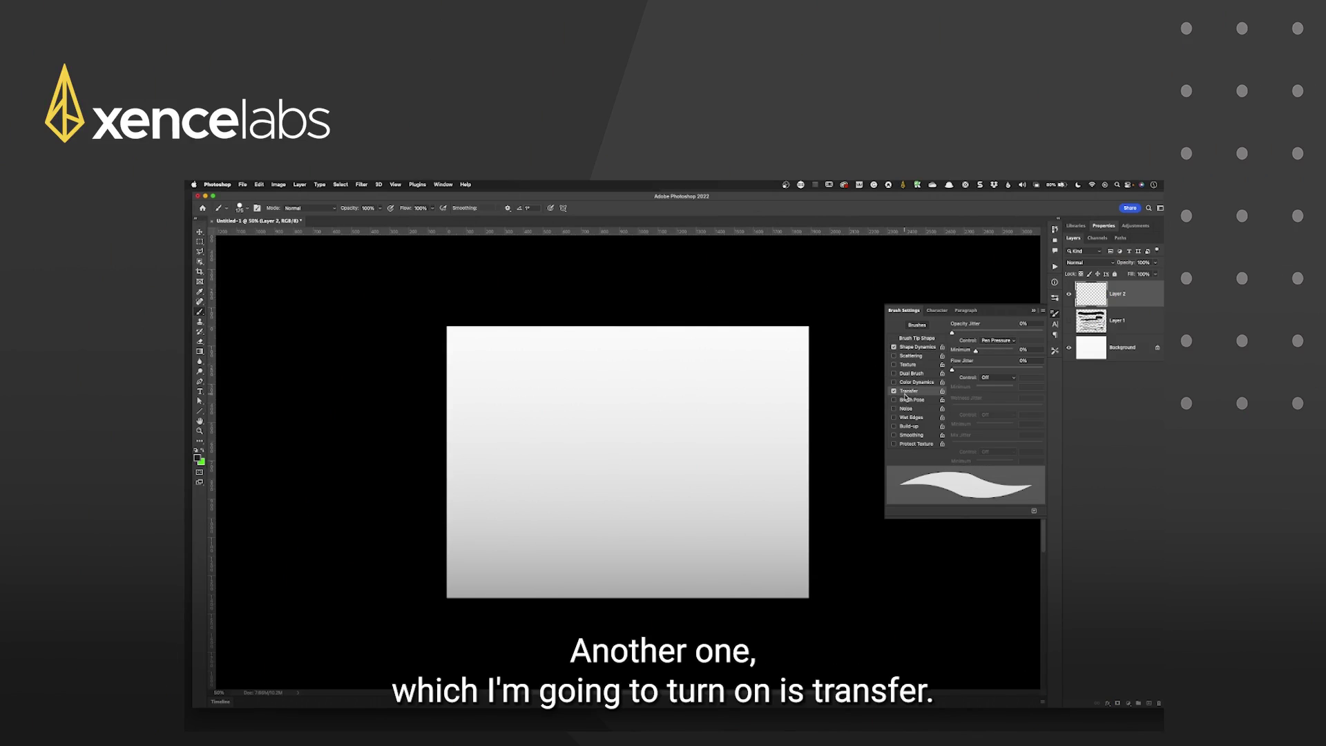
pyautogui.click(894, 347)
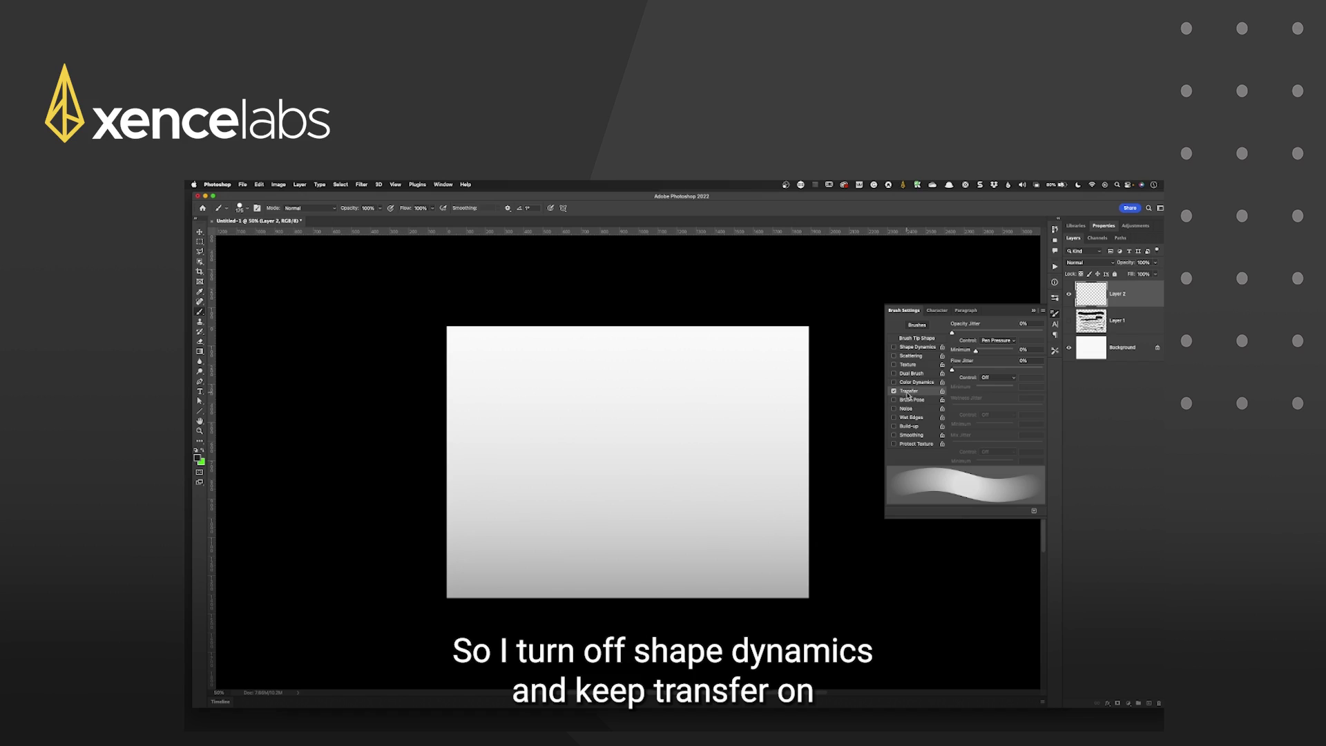
pyautogui.click(992, 341)
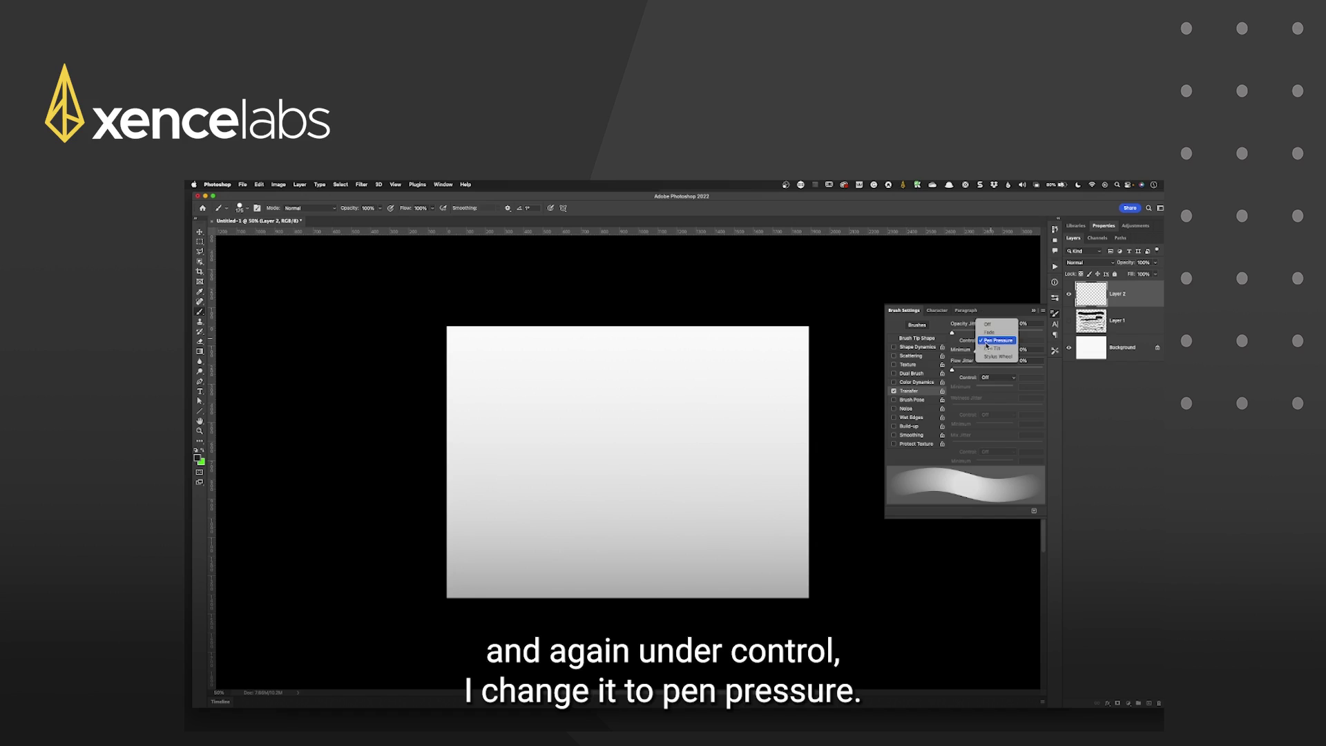
pyautogui.click(997, 340)
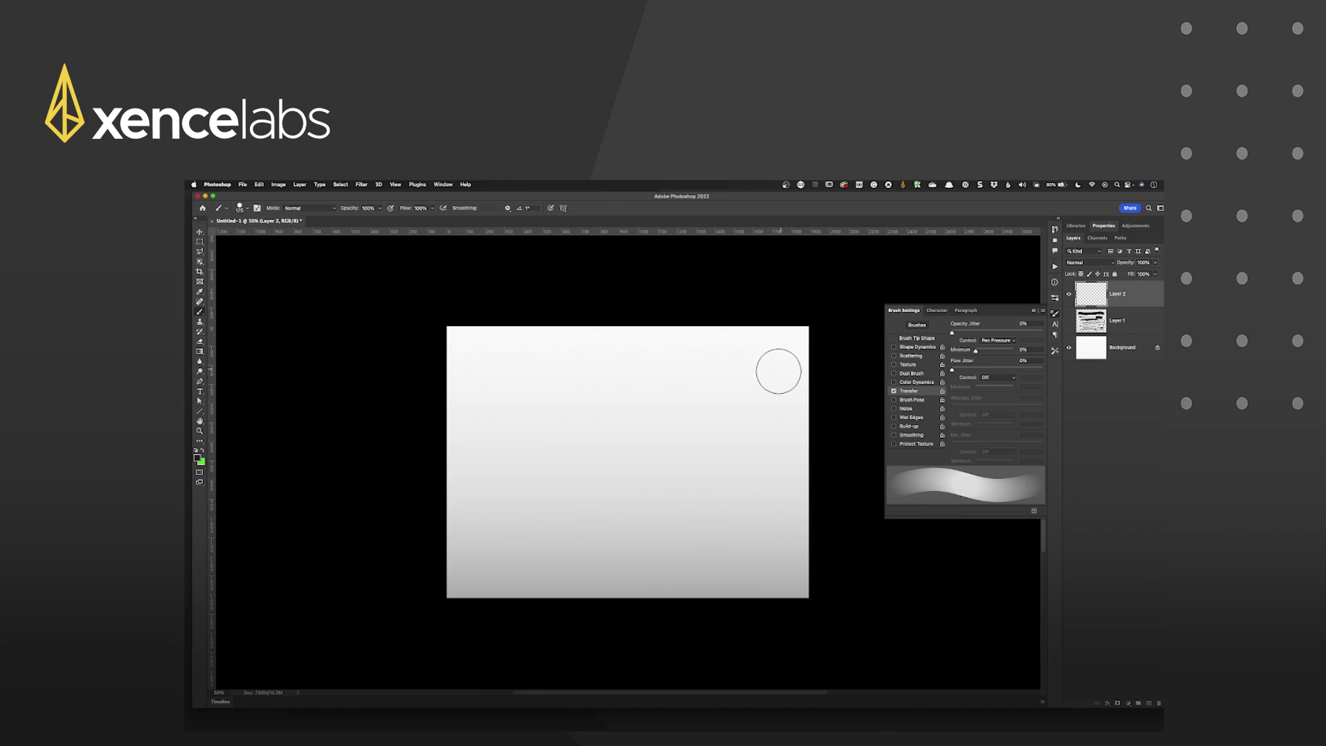
pyautogui.moveTo(774, 370); pyautogui.dragTo(634, 374)
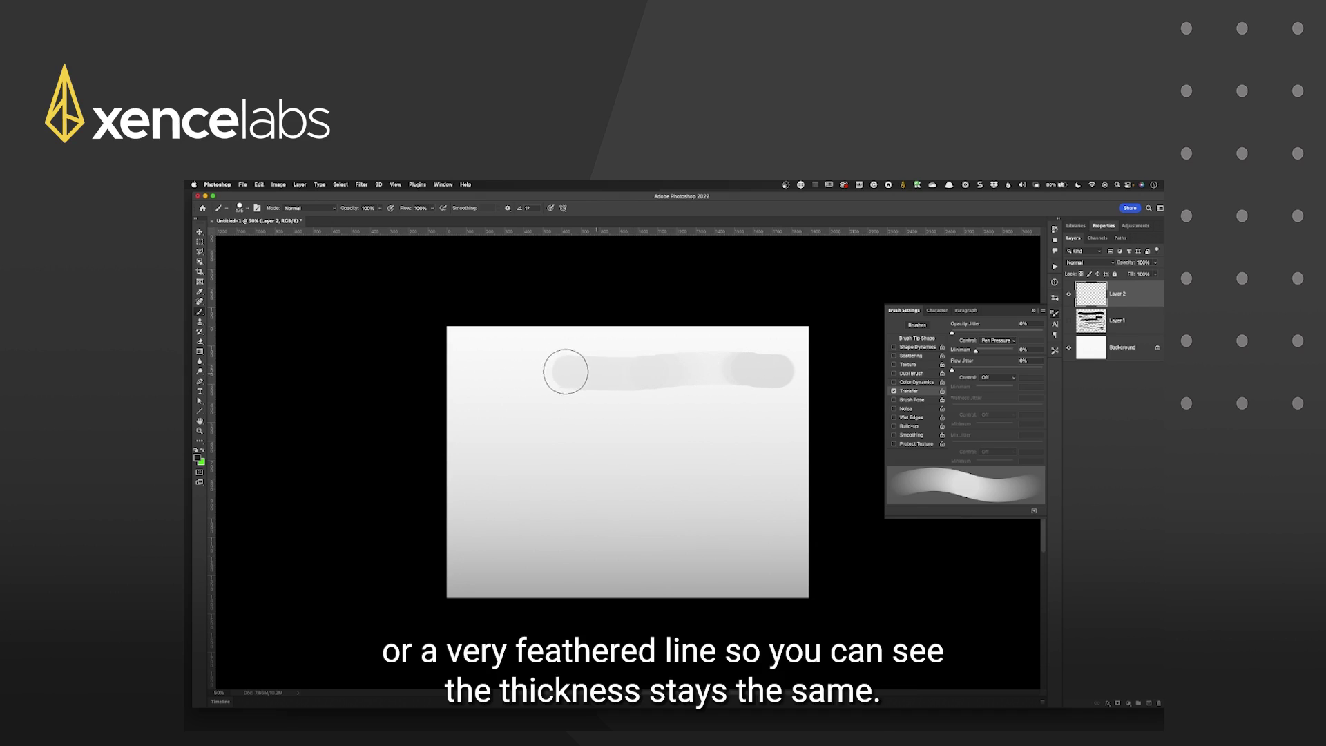
pyautogui.moveTo(566, 372)
pyautogui.mouseDown()
pyautogui.moveTo(489, 376)
pyautogui.moveTo(484, 406)
pyautogui.moveTo(535, 431)
pyautogui.moveTo(743, 416)
pyautogui.moveTo(770, 422)
pyautogui.moveTo(770, 467)
pyautogui.moveTo(731, 490)
pyautogui.moveTo(546, 483)
pyautogui.moveTo(486, 499)
pyautogui.moveTo(474, 520)
pyautogui.moveTo(715, 531)
pyautogui.moveTo(768, 551)
pyautogui.moveTo(746, 567)
pyautogui.moveTo(524, 558)
pyautogui.moveTo(490, 574)
pyautogui.moveTo(715, 575)
pyautogui.moveTo(753, 561)
pyautogui.moveTo(764, 523)
pyautogui.moveTo(741, 515)
pyautogui.moveTo(696, 541)
pyautogui.moveTo(494, 506)
pyautogui.moveTo(490, 472)
pyautogui.moveTo(622, 465)
pyautogui.moveTo(750, 481)
pyautogui.moveTo(757, 528)
pyautogui.moveTo(721, 542)
pyautogui.moveTo(514, 543)
pyautogui.mouseUp()
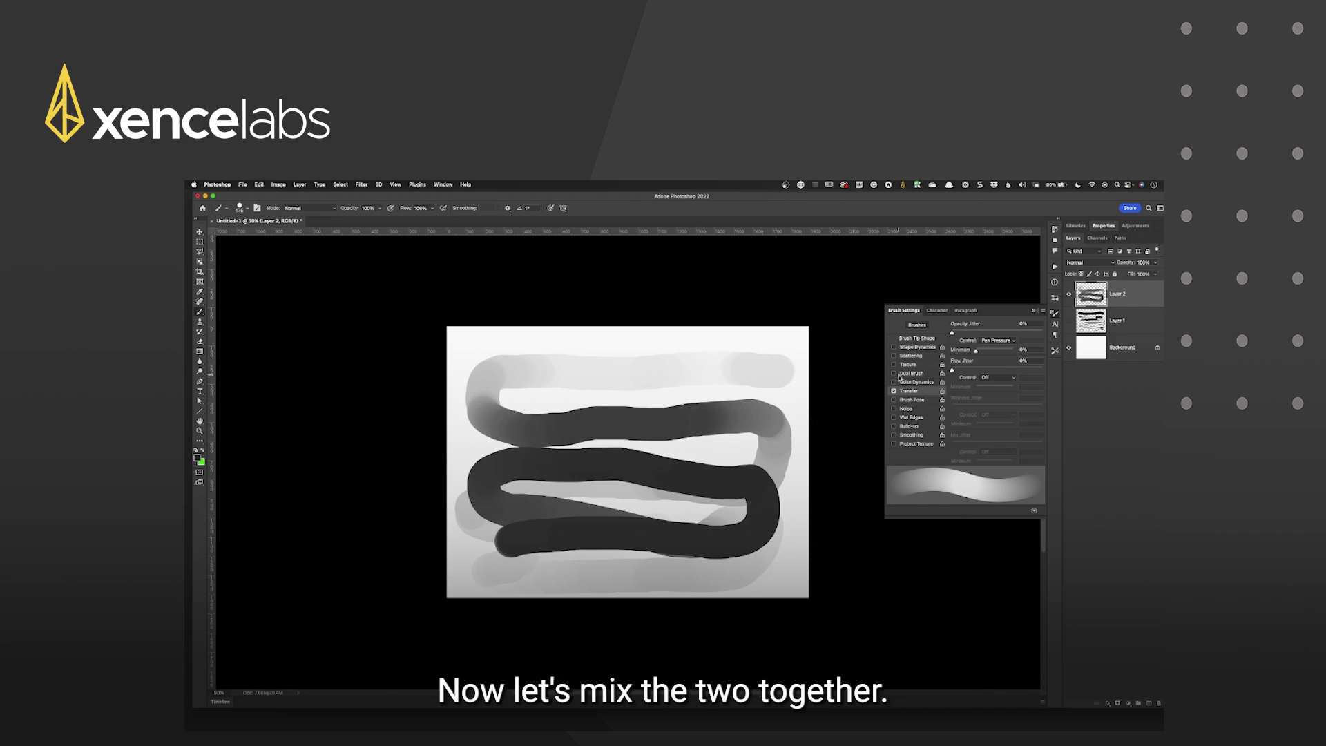
# Enable Shape Dynamics, hide Layer 2, add Layer 3 and paint a pressure-thickening test stroke
pyautogui.click(902, 348)
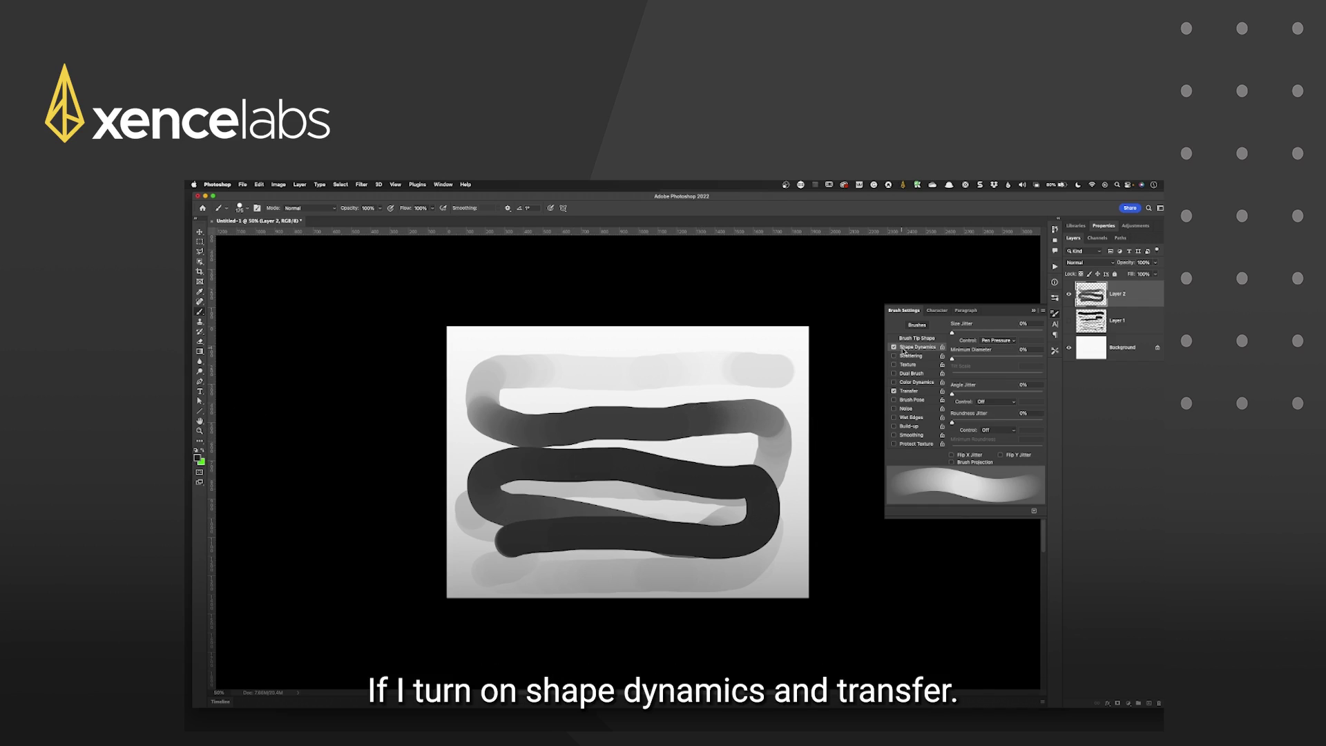
pyautogui.click(1068, 293)
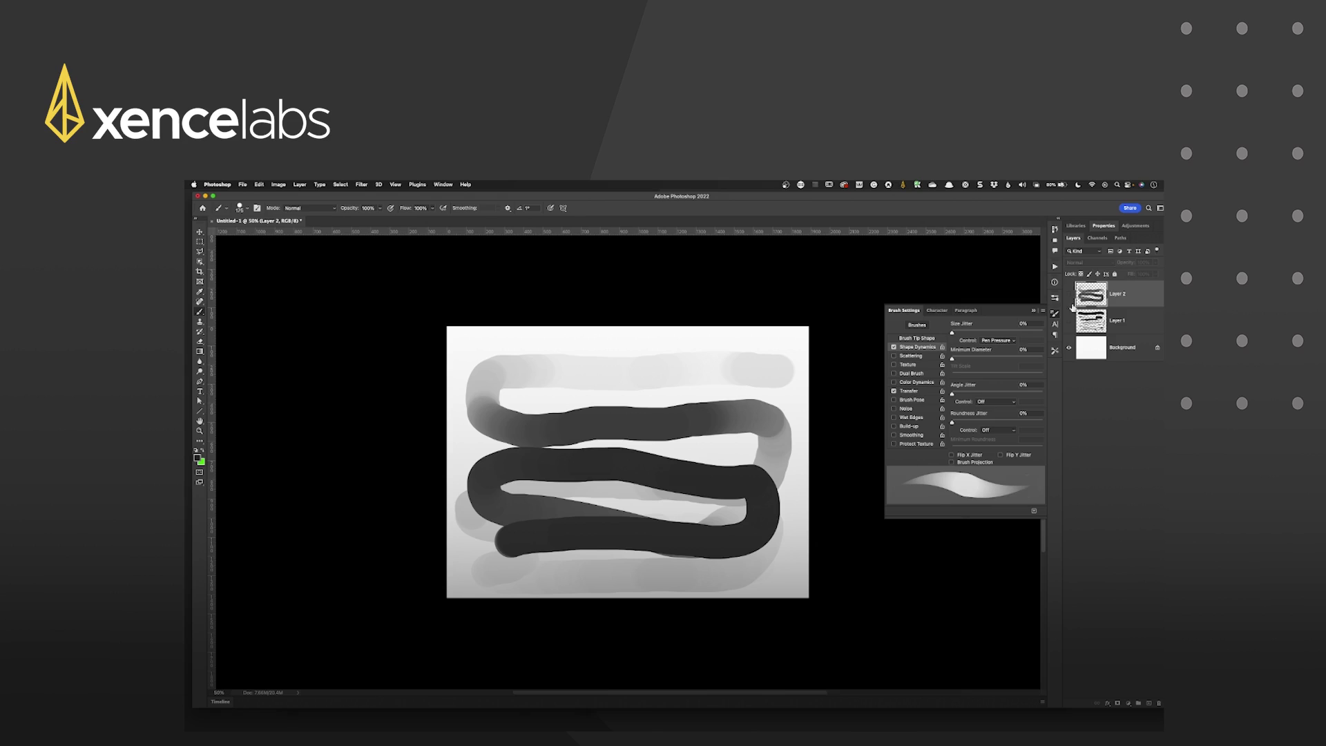
pyautogui.click(1148, 703)
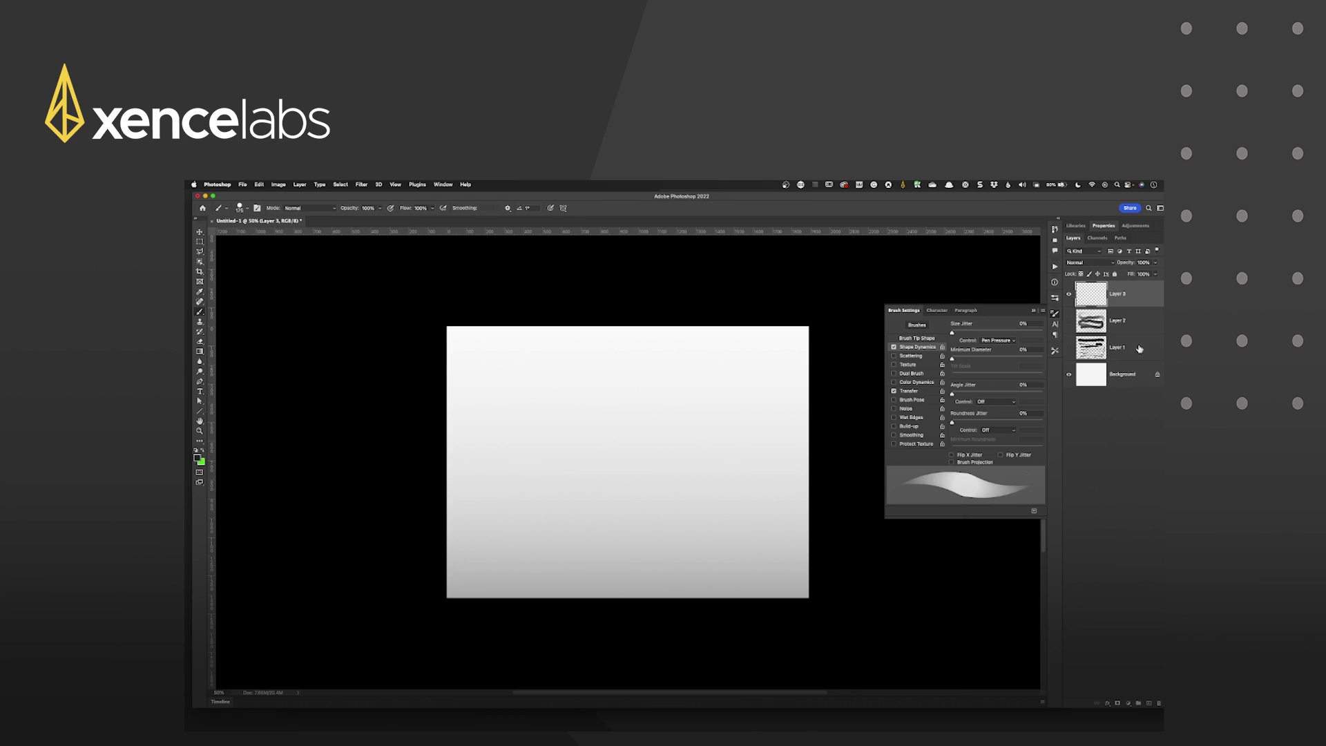
pyautogui.moveTo(717, 352)
pyautogui.mouseDown()
pyautogui.moveTo(799, 373)
pyautogui.moveTo(503, 358)
pyautogui.moveTo(458, 384)
pyautogui.moveTo(496, 403)
pyautogui.moveTo(746, 399)
pyautogui.moveTo(763, 421)
pyautogui.moveTo(756, 447)
pyautogui.moveTo(538, 453)
pyautogui.moveTo(504, 467)
pyautogui.moveTo(480, 499)
pyautogui.moveTo(501, 530)
pyautogui.moveTo(739, 509)
pyautogui.moveTo(764, 537)
pyautogui.moveTo(748, 561)
pyautogui.moveTo(706, 575)
pyautogui.moveTo(521, 575)
pyautogui.mouseUp()
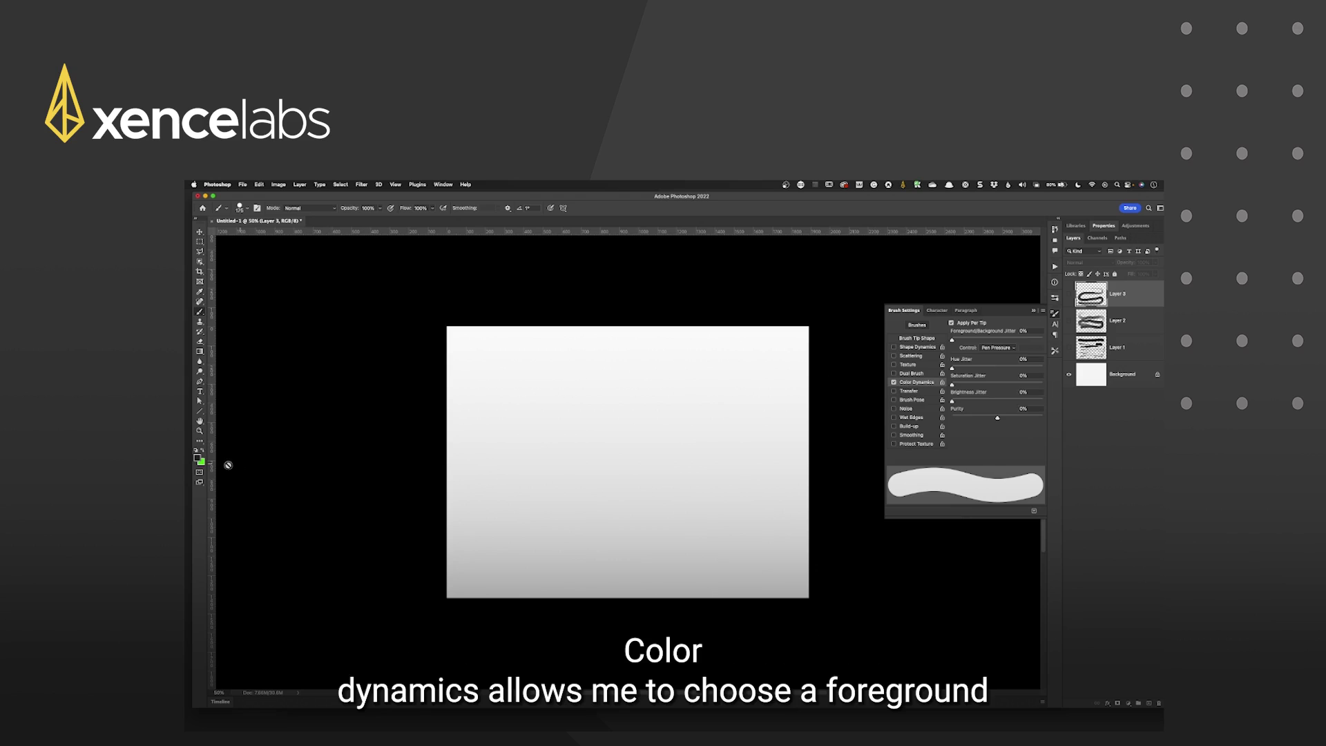
# Set the foreground colour to red
pyautogui.click(198, 458)
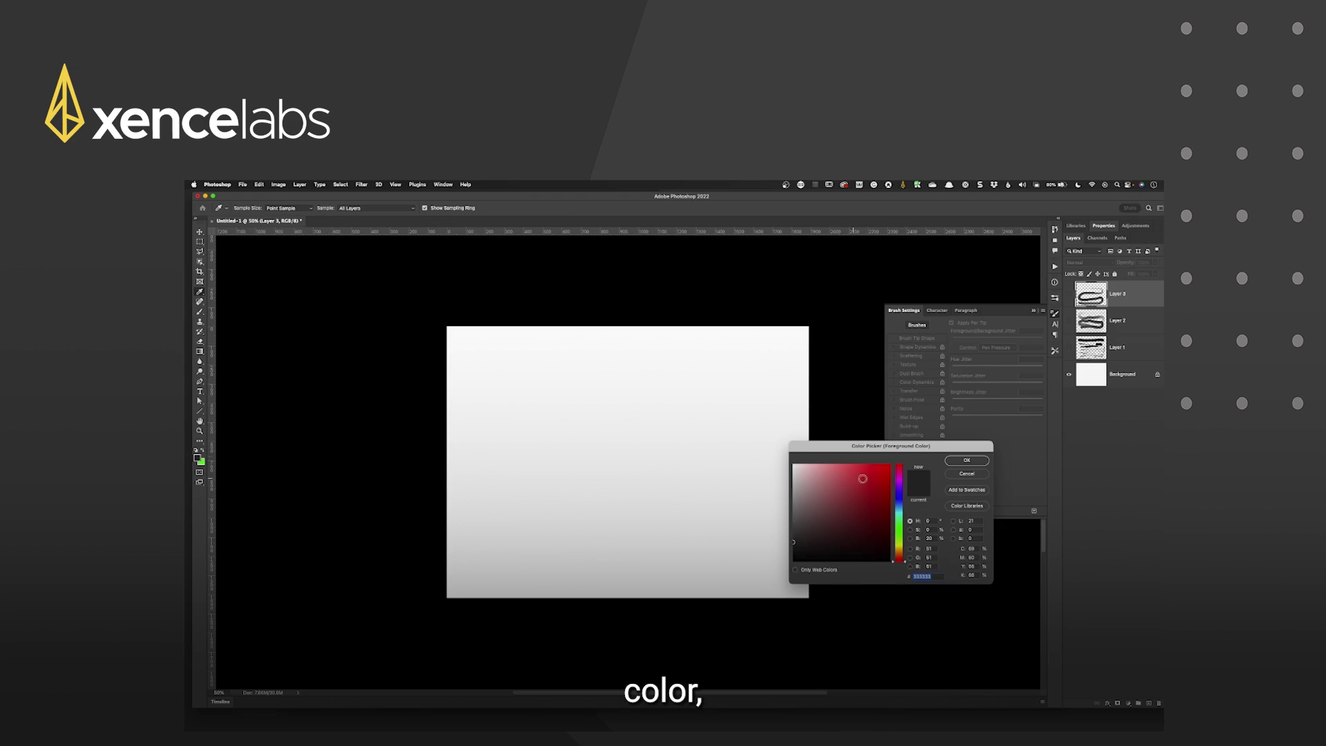
pyautogui.moveTo(863, 450); pyautogui.dragTo(587, 377)
pyautogui.click(611, 391)
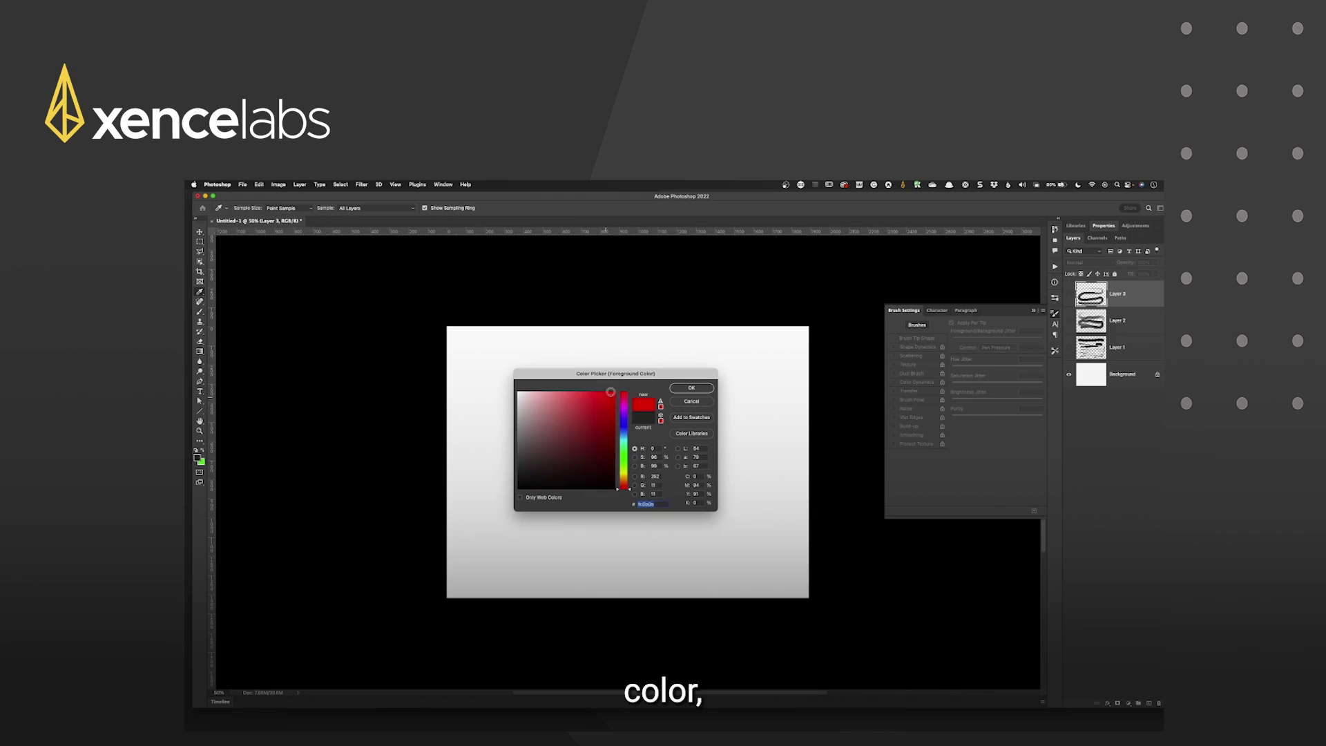
pyautogui.click(692, 388)
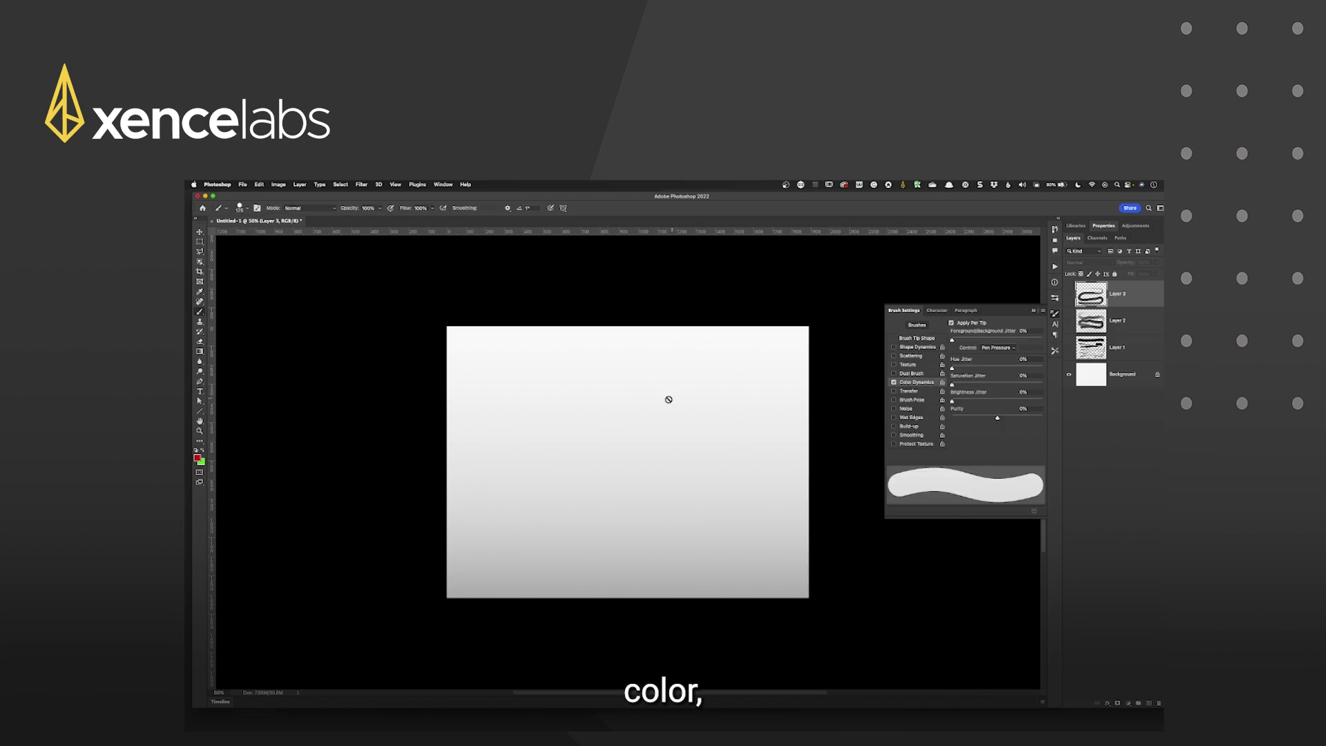
# Set the background colour to yellow and add an empty Layer 4
pyautogui.click(202, 463)
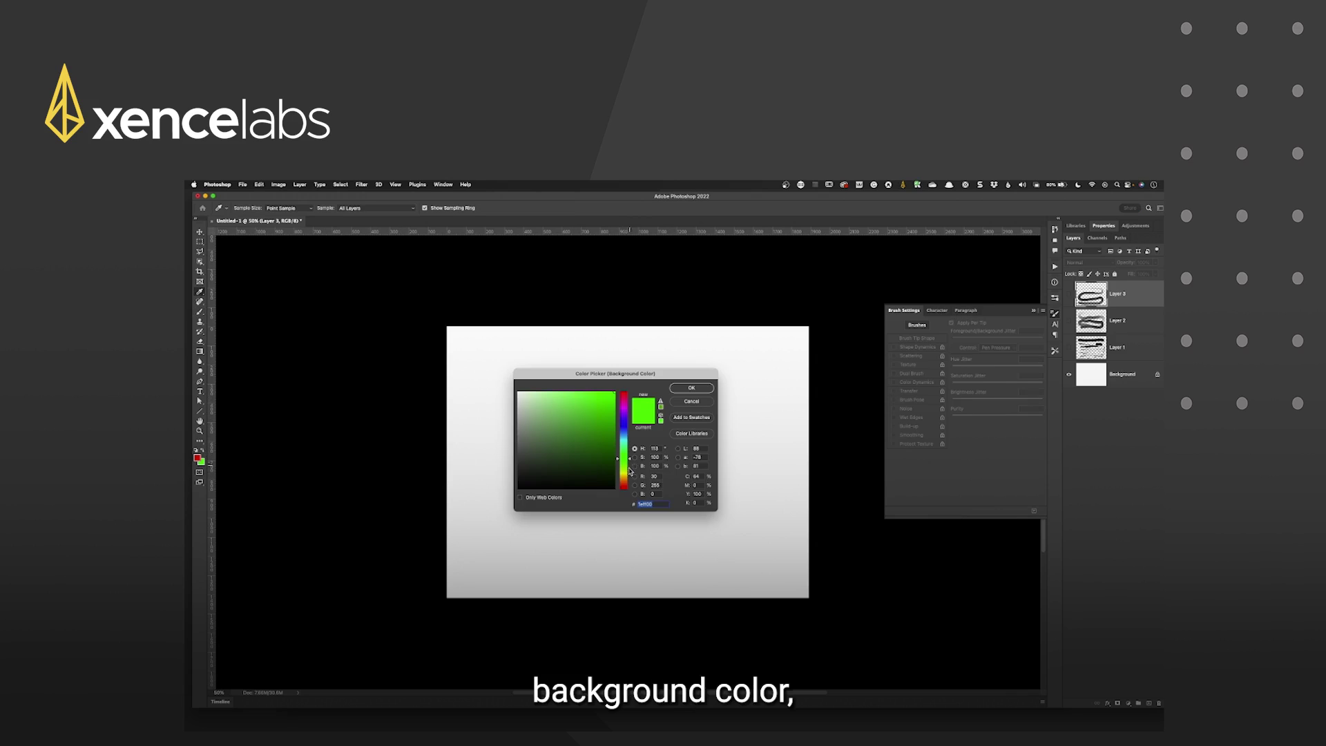
pyautogui.click(624, 474)
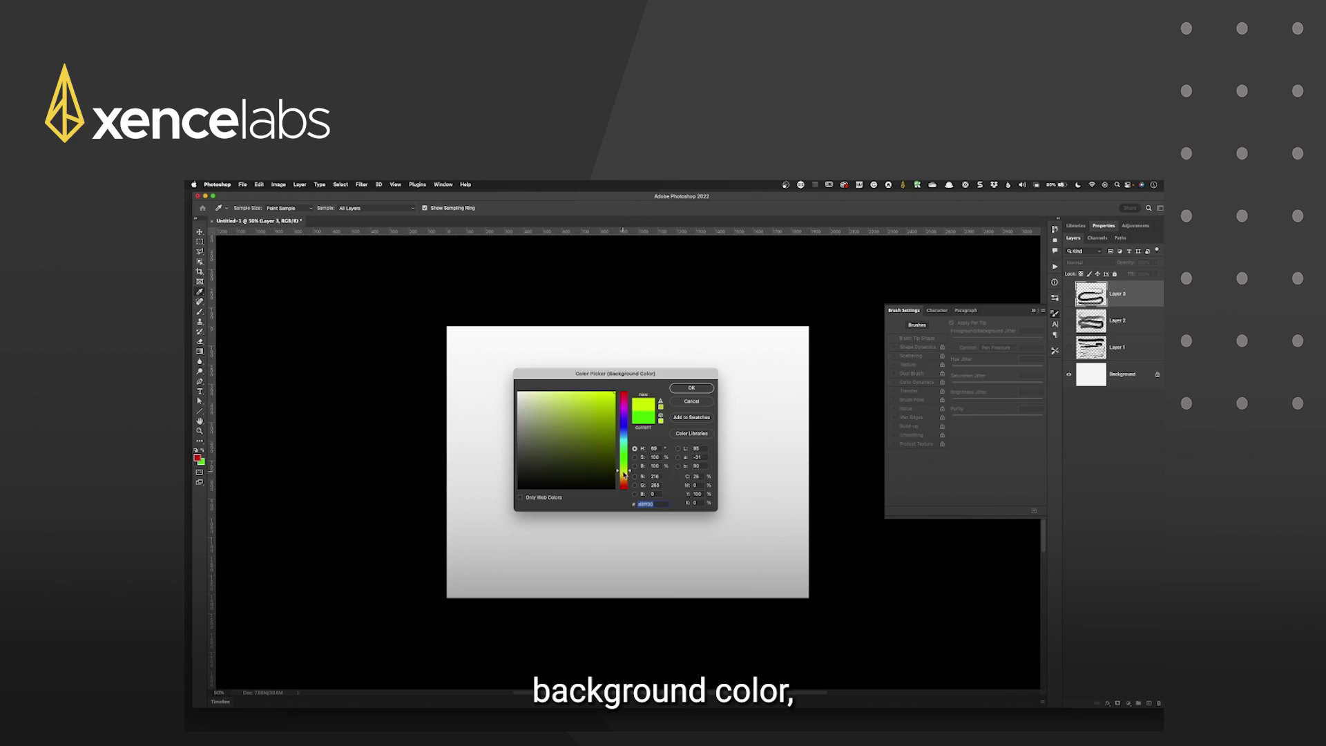
pyautogui.moveTo(623, 474); pyautogui.dragTo(624, 477)
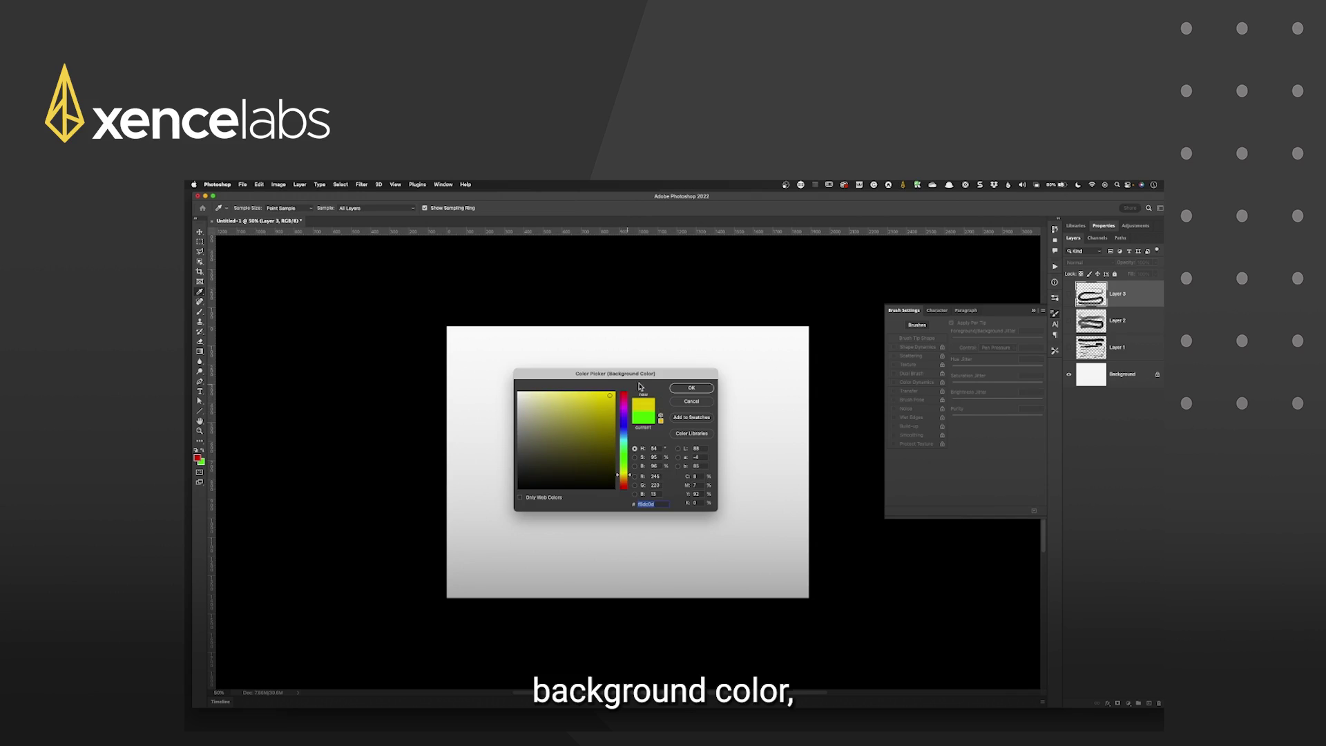
pyautogui.click(679, 388)
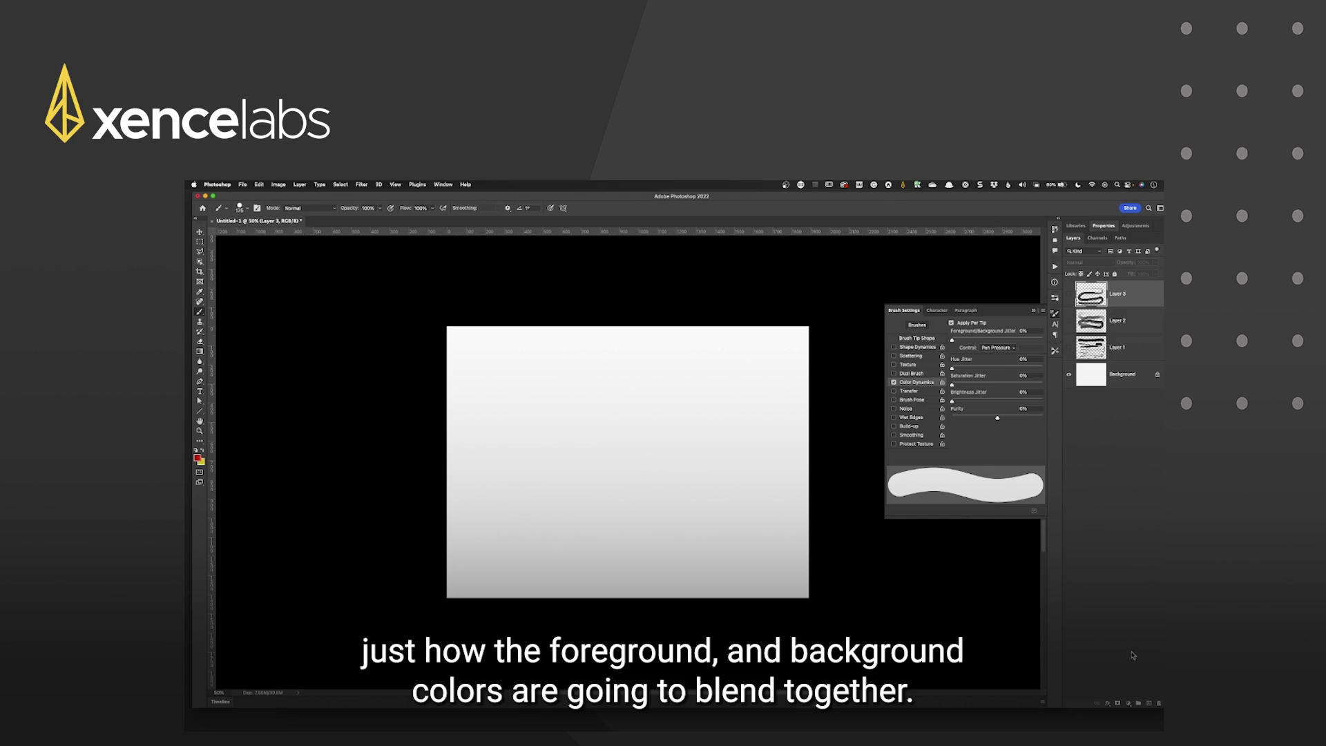
pyautogui.click(1149, 703)
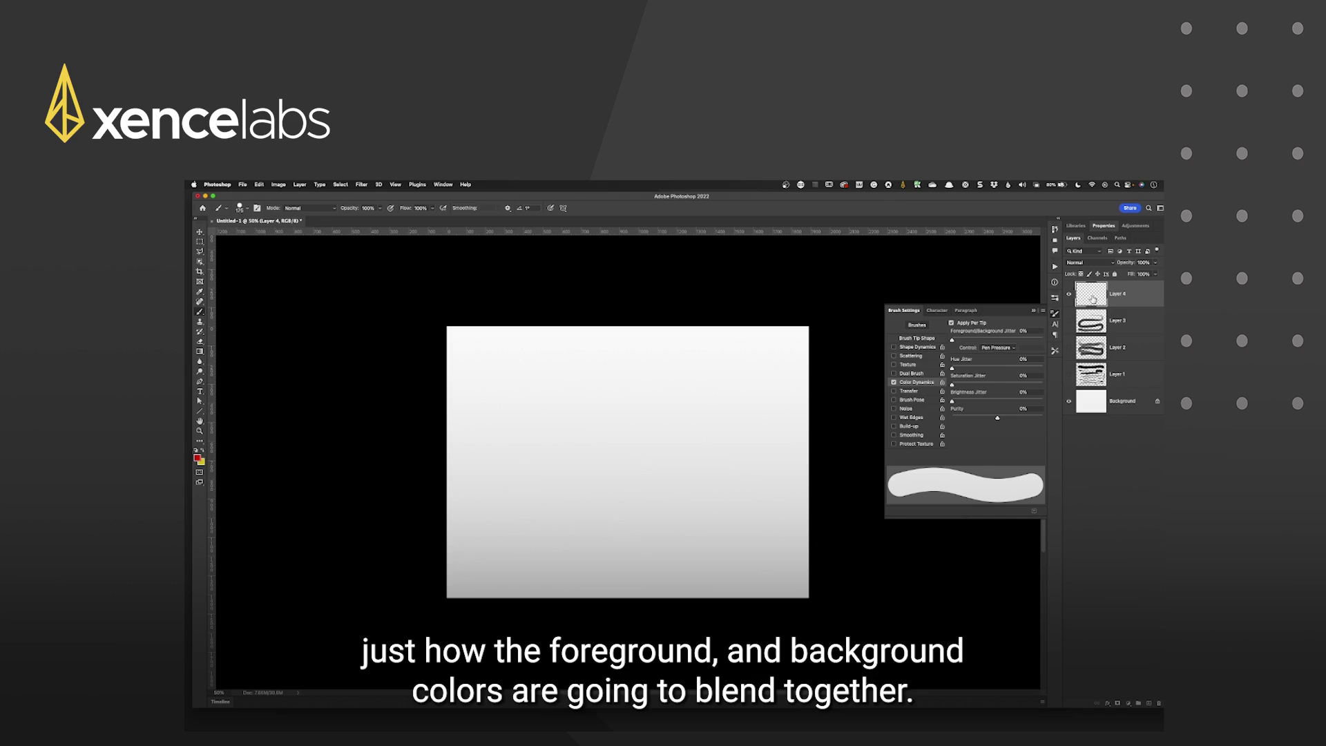
# Keep Foreground/Background Jitter on Pen Pressure and paint a winding yellow-to-red S stroke
pyautogui.click(981, 348)
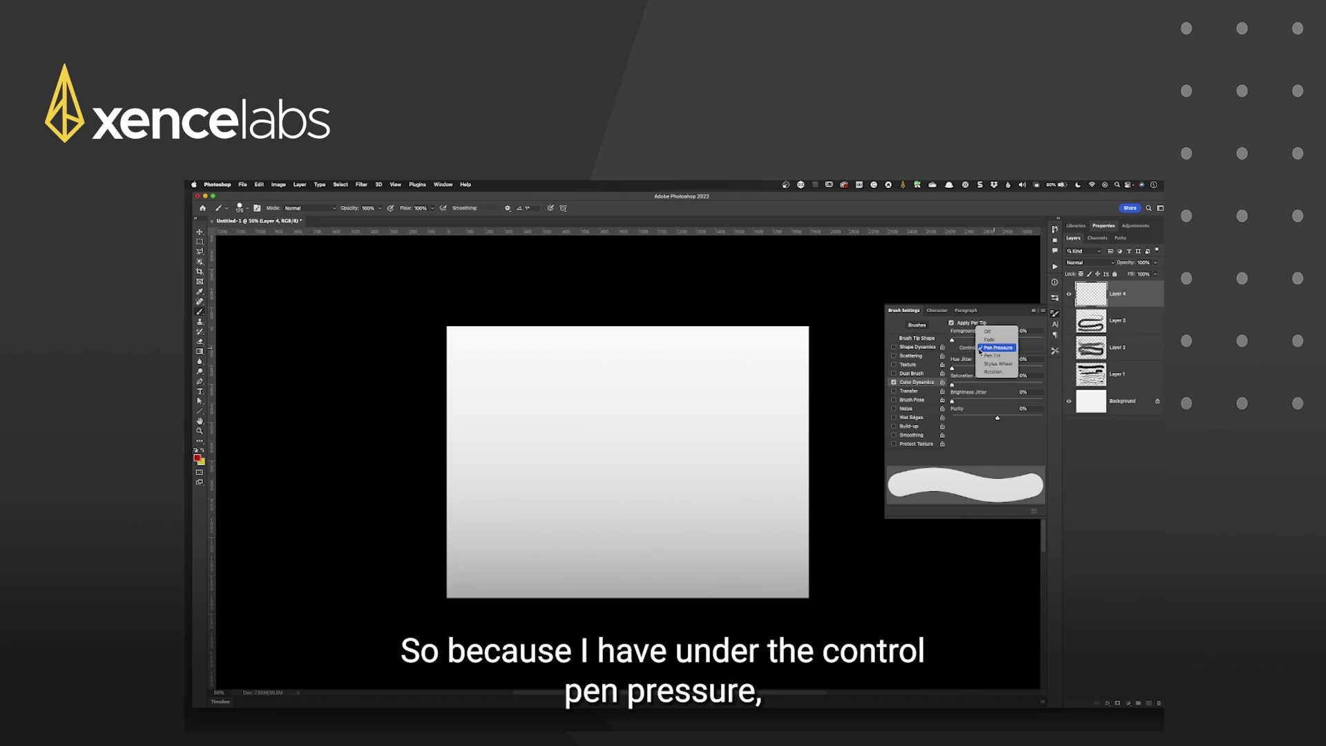
pyautogui.click(995, 347)
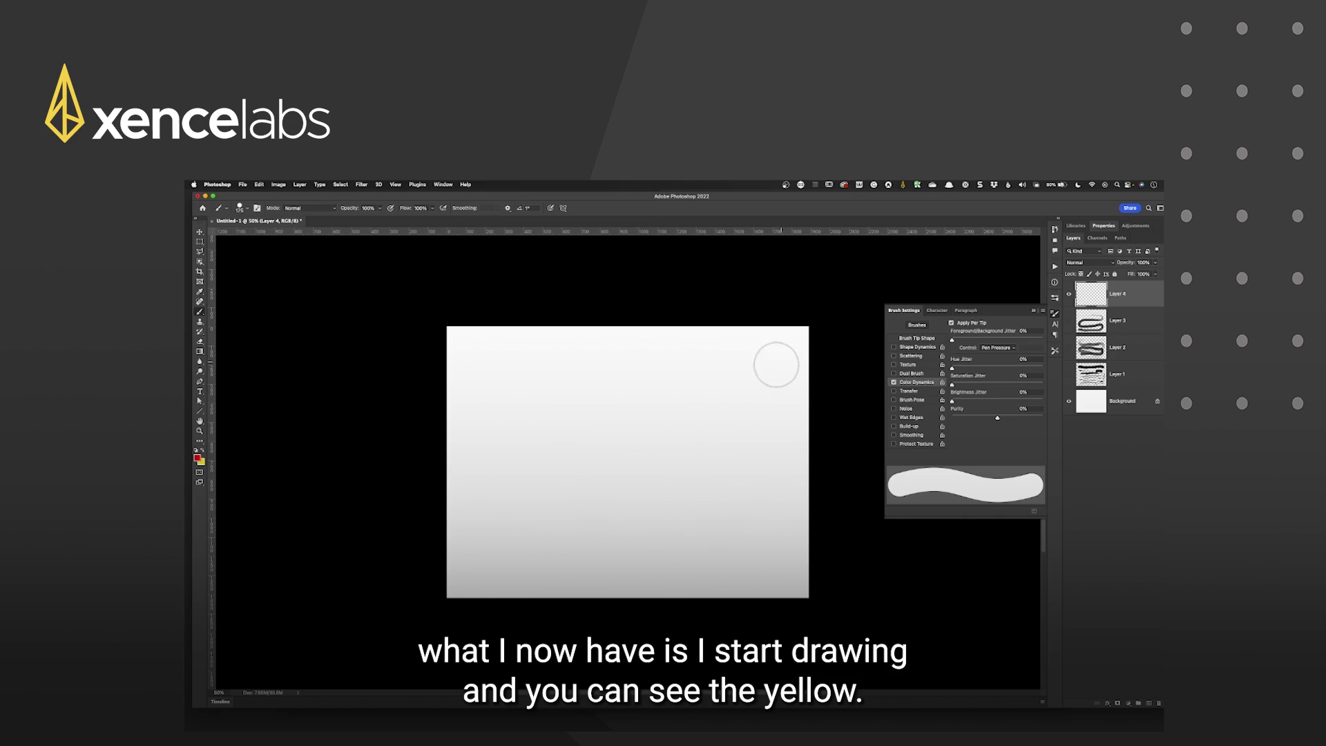
pyautogui.moveTo(792, 365)
pyautogui.mouseDown()
pyautogui.moveTo(626, 355)
pyautogui.moveTo(506, 376)
pyautogui.moveTo(491, 403)
pyautogui.moveTo(525, 432)
pyautogui.moveTo(674, 435)
pyautogui.moveTo(719, 449)
pyautogui.moveTo(736, 480)
pyautogui.moveTo(727, 506)
pyautogui.moveTo(692, 511)
pyautogui.moveTo(538, 496)
pyautogui.moveTo(487, 515)
pyautogui.moveTo(471, 549)
pyautogui.moveTo(497, 572)
pyautogui.moveTo(543, 577)
pyautogui.moveTo(751, 561)
pyautogui.moveTo(768, 529)
pyautogui.moveTo(772, 427)
pyautogui.mouseUp()
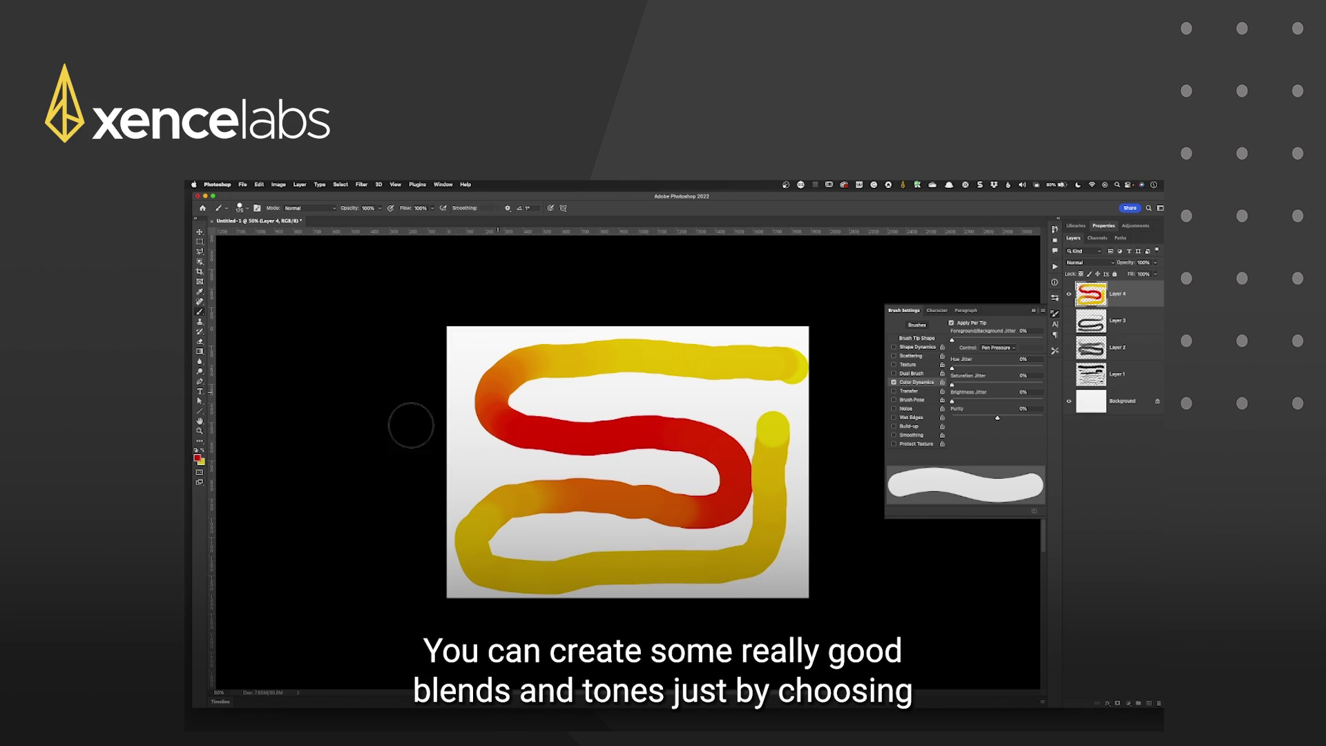
pyautogui.click(198, 457)
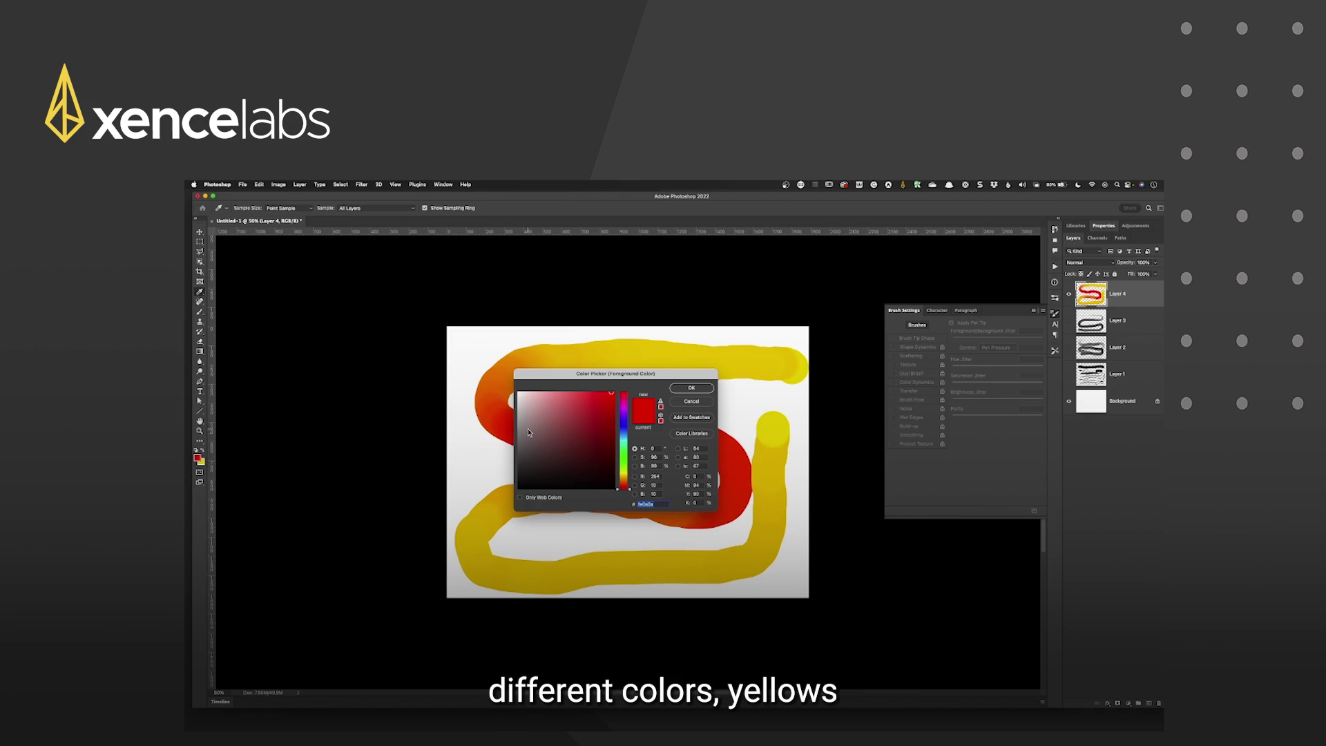
# Switch the foreground to green, add Layer 5, hide Layer 4, and paint a green-to-yellow stroke
pyautogui.click(626, 460)
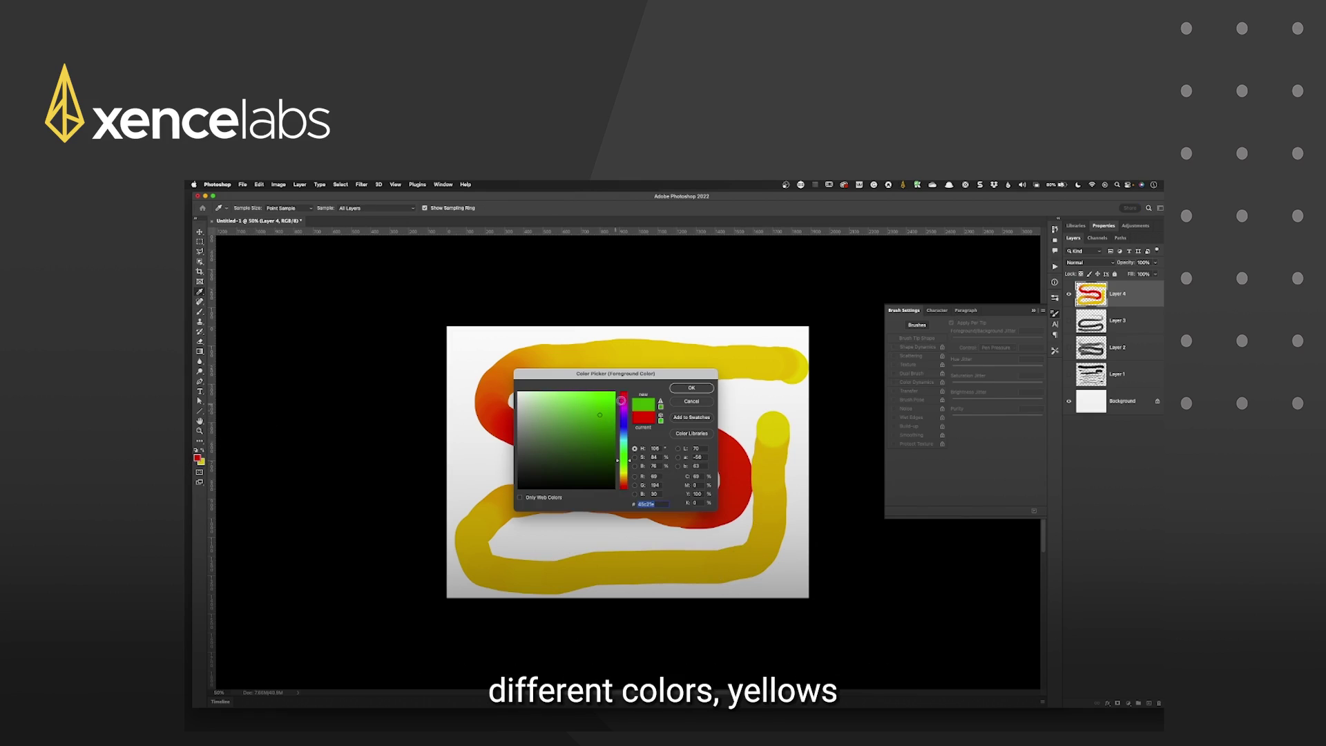
pyautogui.click(690, 389)
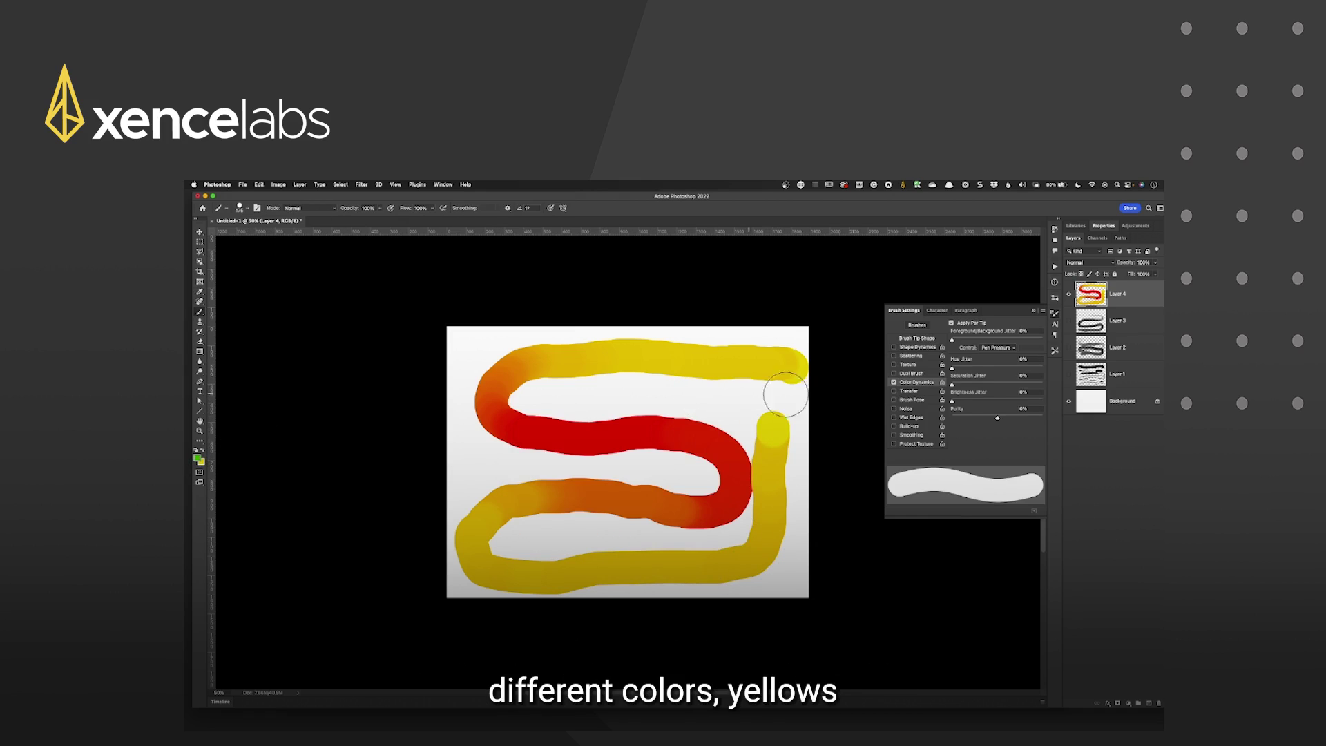
pyautogui.click(1149, 704)
pyautogui.click(1069, 321)
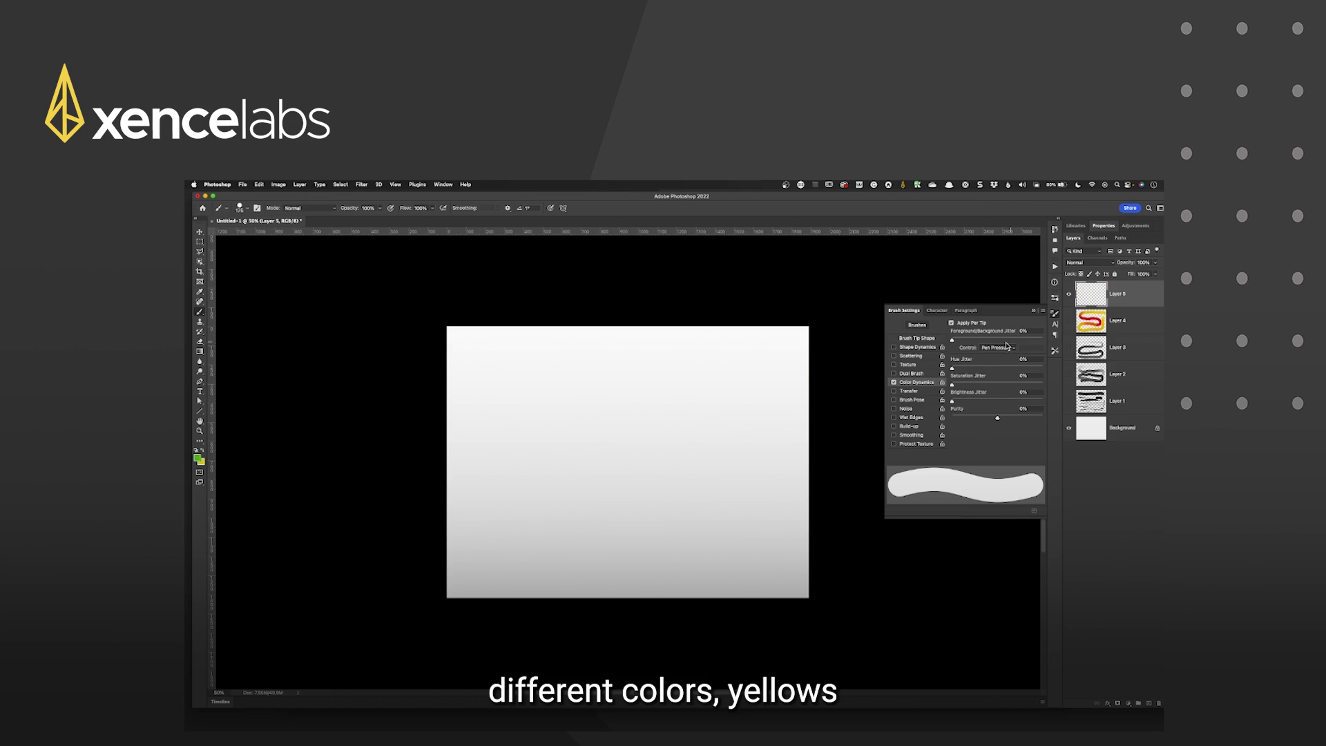
pyautogui.moveTo(791, 371)
pyautogui.mouseDown()
pyautogui.moveTo(536, 379)
pyautogui.moveTo(547, 424)
pyautogui.moveTo(726, 431)
pyautogui.mouseUp()
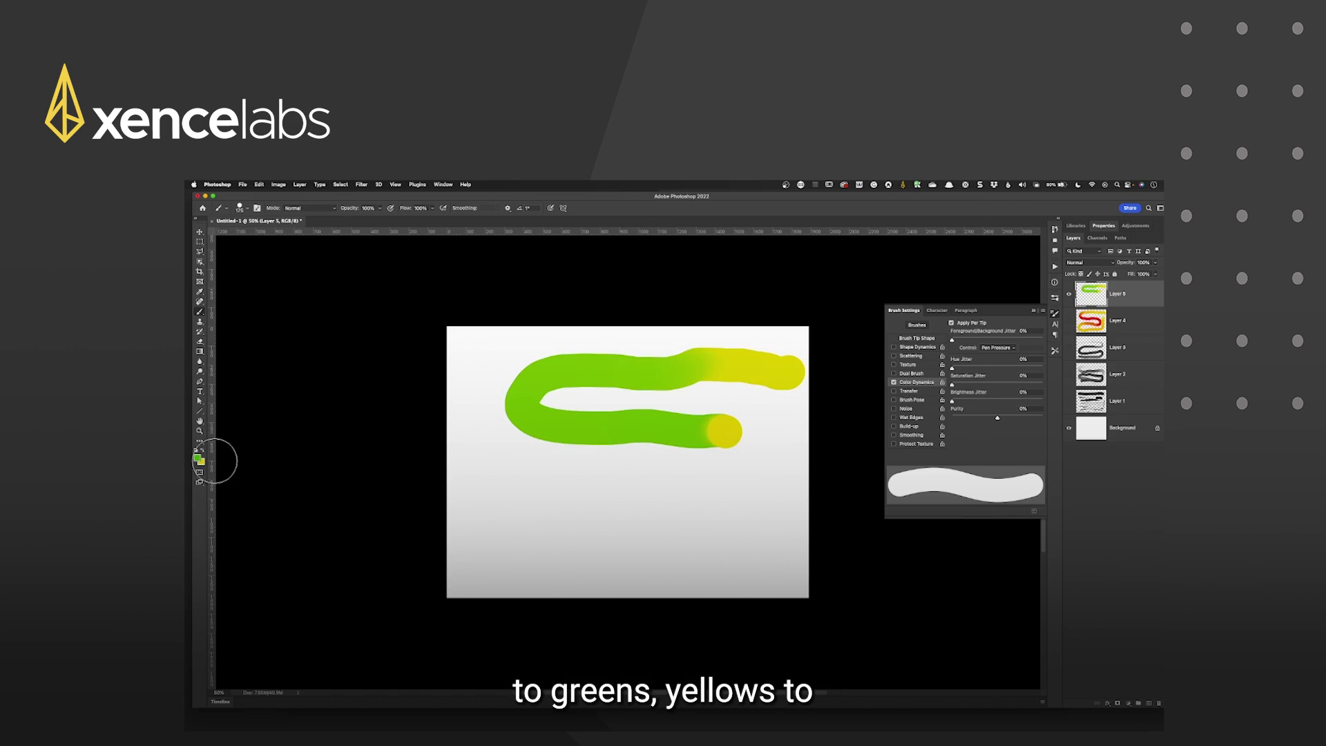
# Change the foreground to blue and paint a blue-to-yellow stroke below the green one
pyautogui.click(200, 457)
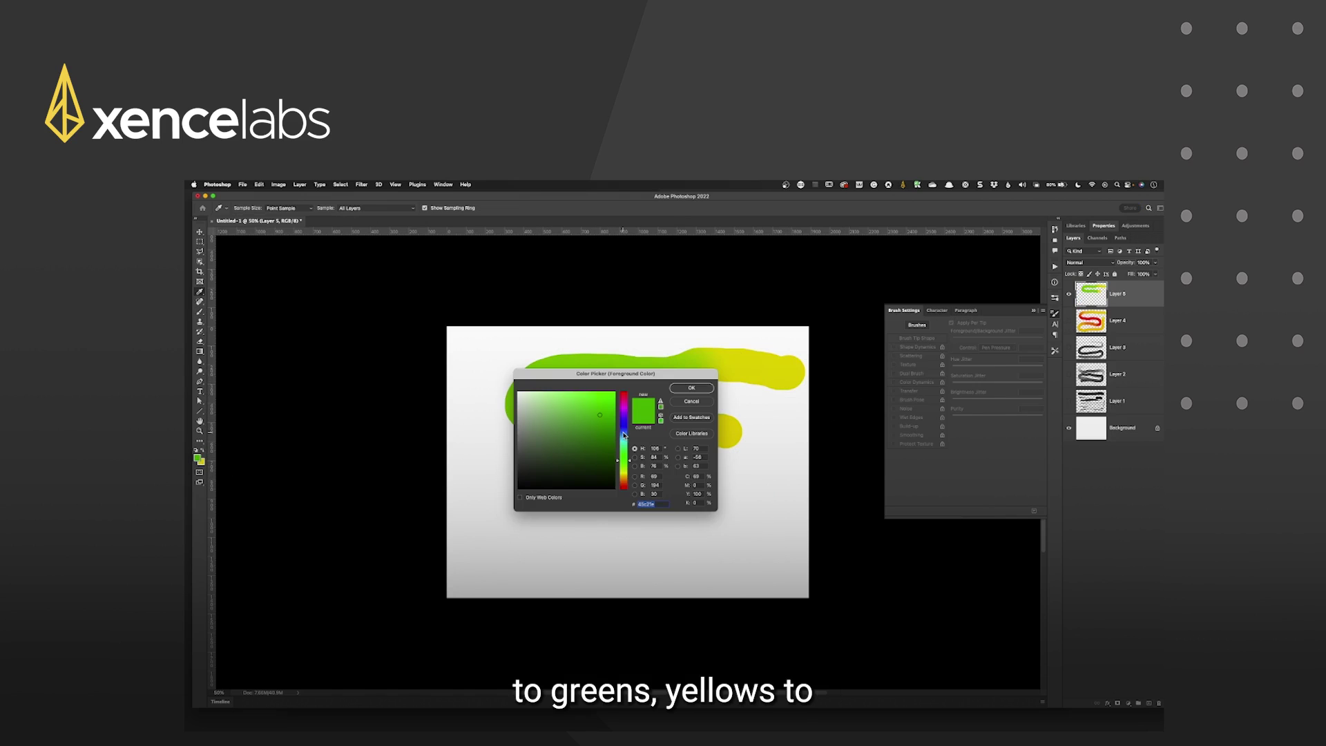
pyautogui.moveTo(623, 436); pyautogui.dragTo(623, 422)
pyautogui.click(681, 392)
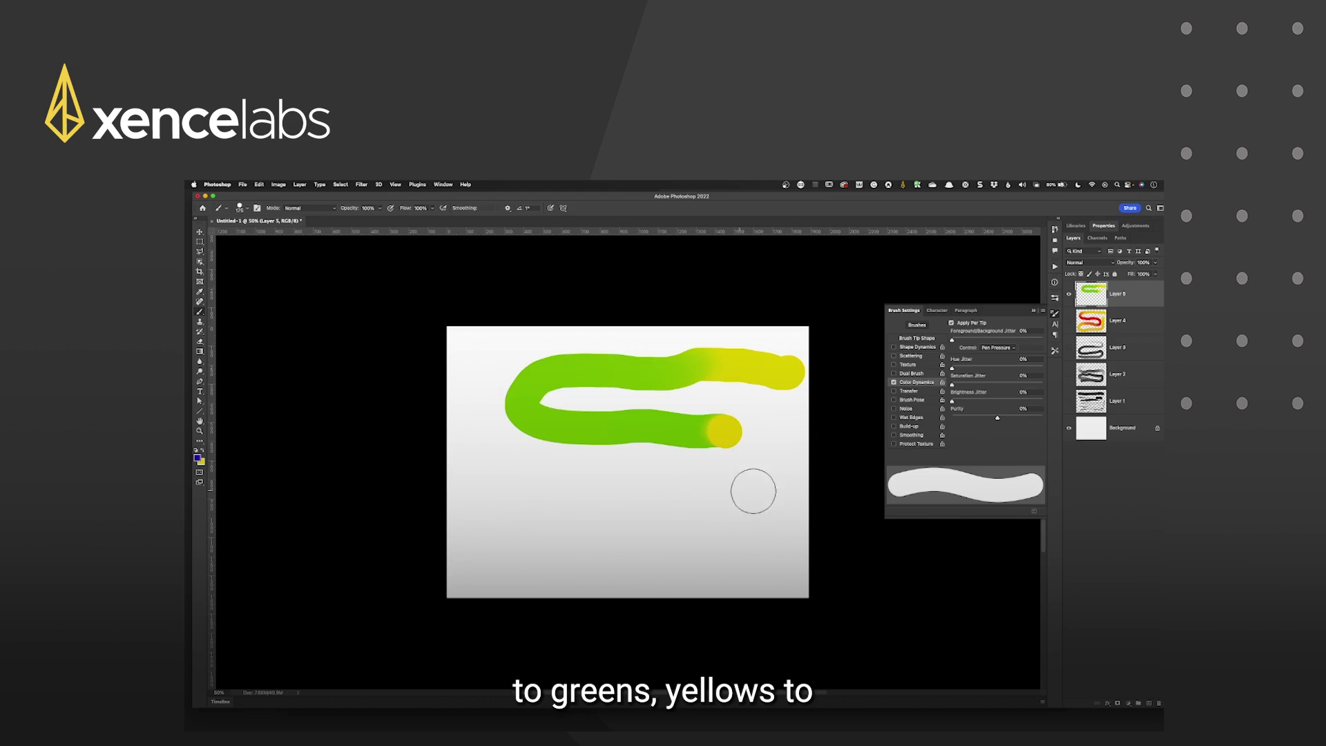
pyautogui.moveTo(772, 491)
pyautogui.mouseDown()
pyautogui.moveTo(511, 486)
pyautogui.moveTo(506, 520)
pyautogui.moveTo(528, 532)
pyautogui.moveTo(697, 534)
pyautogui.moveTo(736, 541)
pyautogui.moveTo(741, 560)
pyautogui.moveTo(499, 556)
pyautogui.mouseUp()
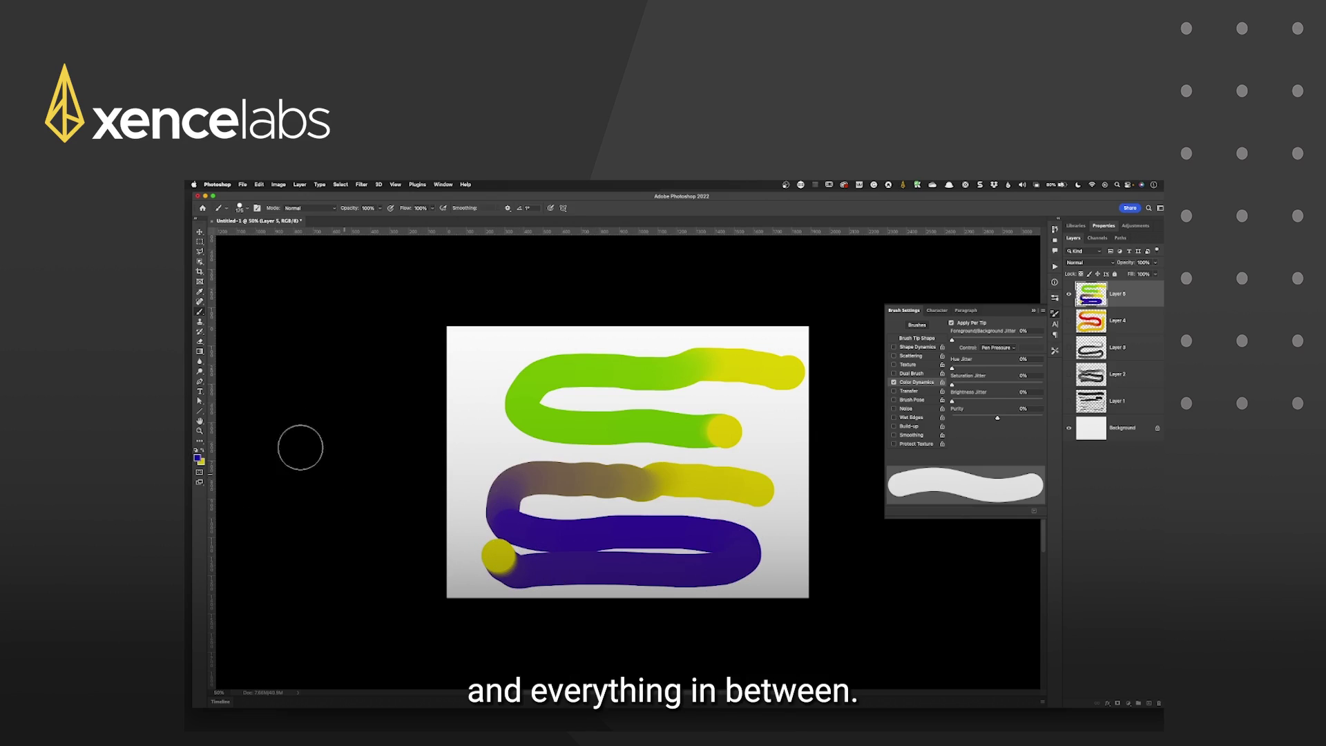
# Set the foreground colour to red and the background colour to cyan
pyautogui.click(198, 457)
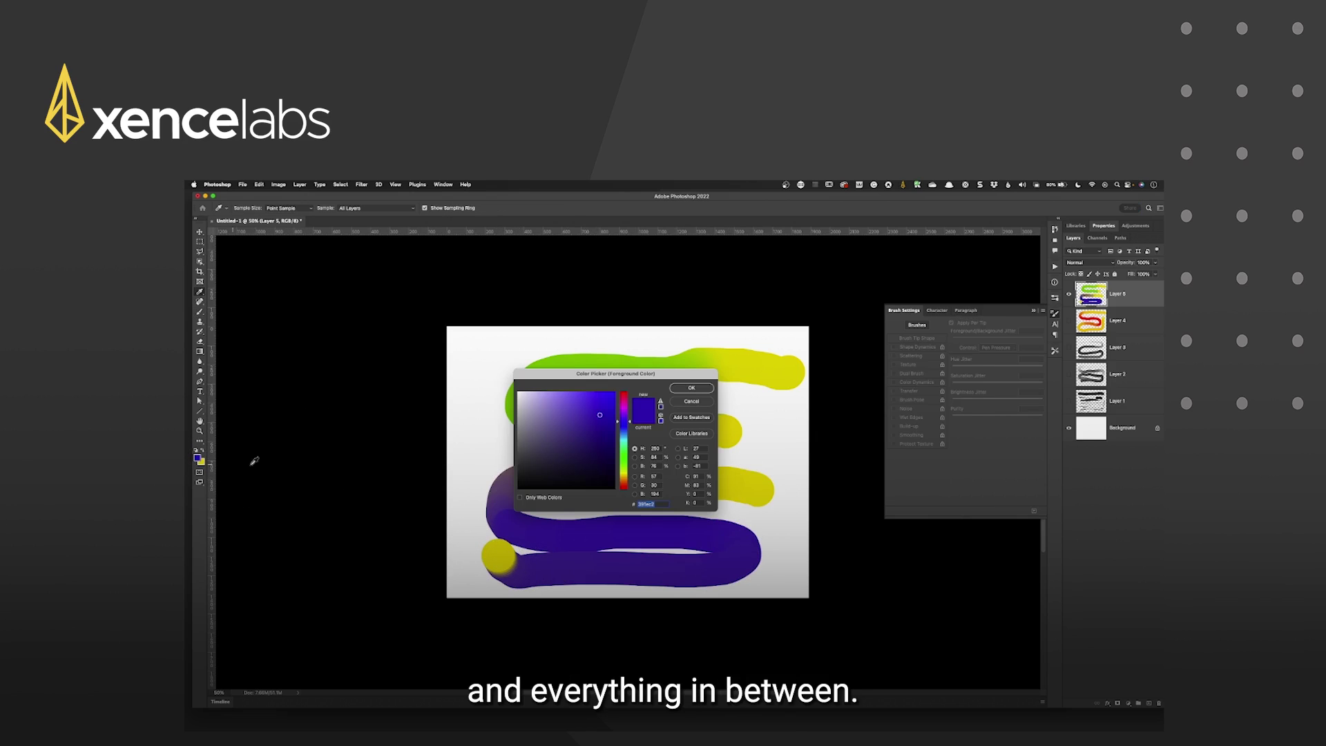
pyautogui.moveTo(622, 407); pyautogui.dragTo(625, 396)
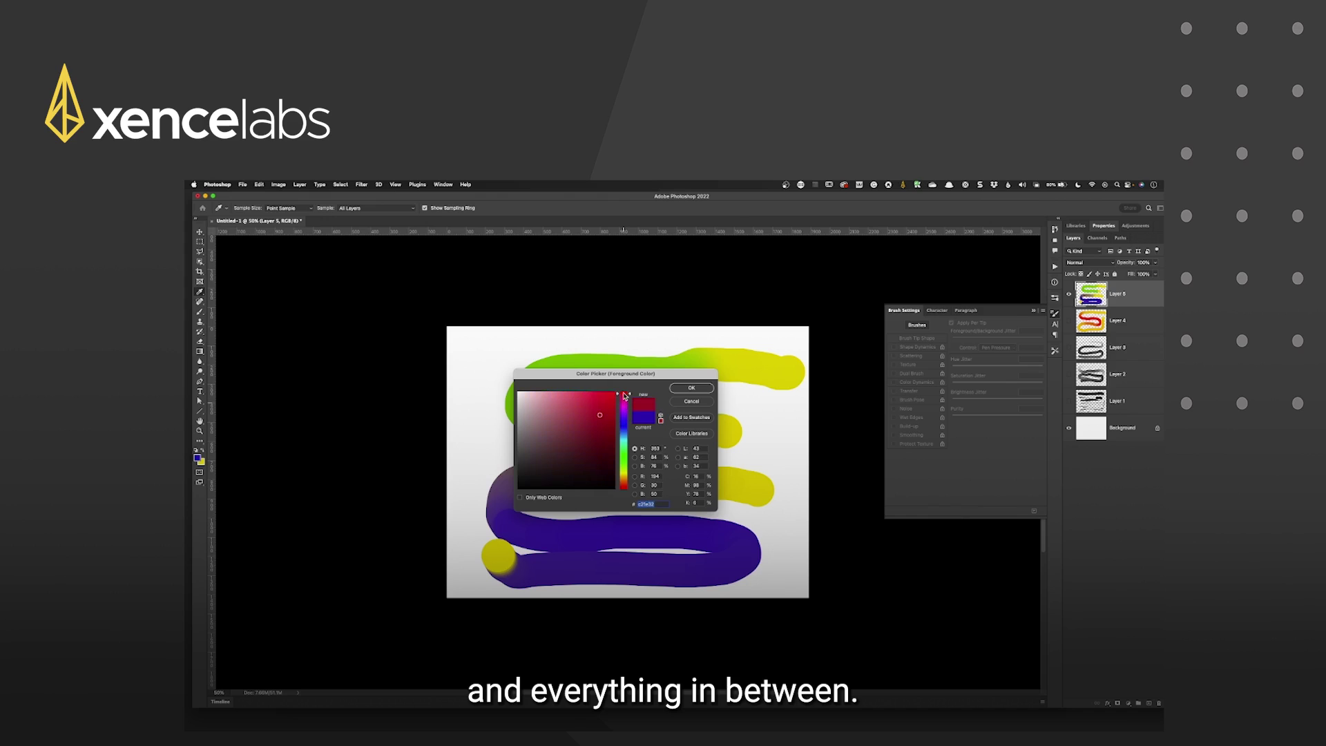
pyautogui.click(676, 387)
pyautogui.click(201, 462)
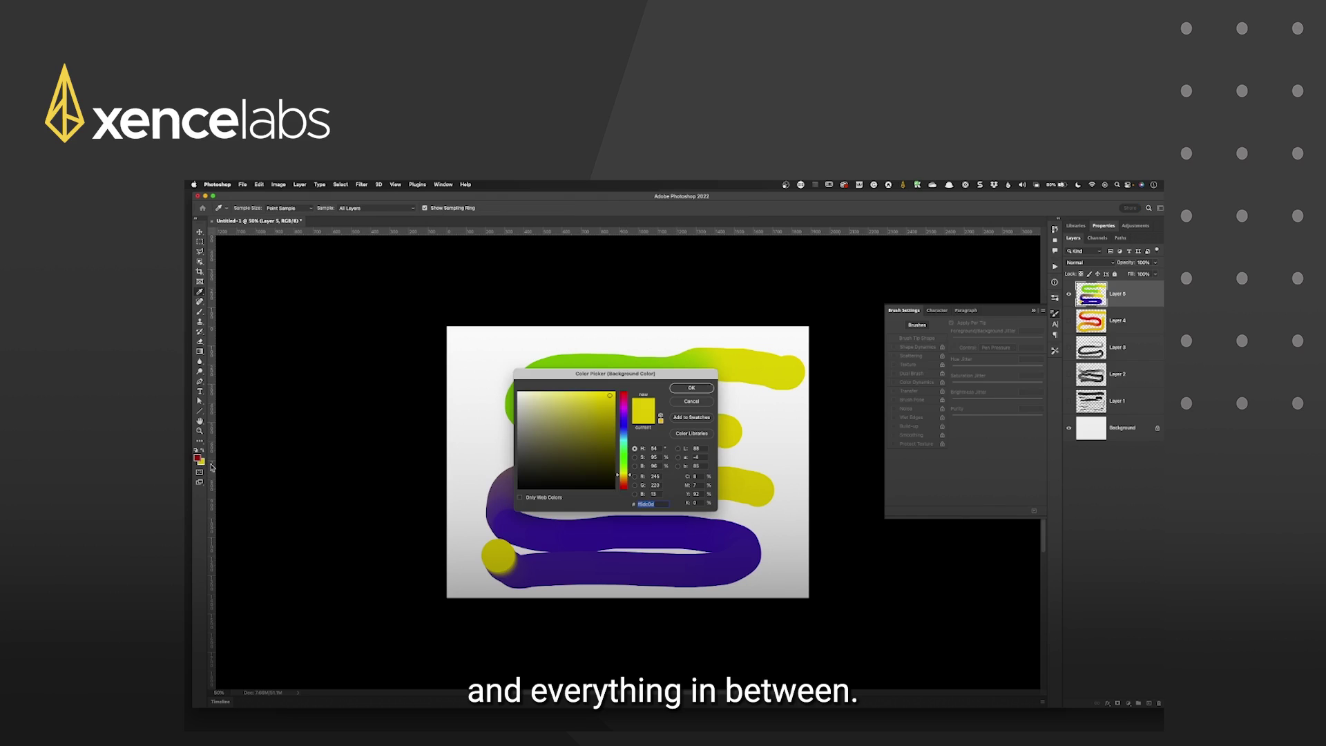
pyautogui.moveTo(620, 458)
pyautogui.mouseDown()
pyautogui.moveTo(622, 412)
pyautogui.moveTo(623, 486)
pyautogui.moveTo(620, 440)
pyautogui.mouseUp()
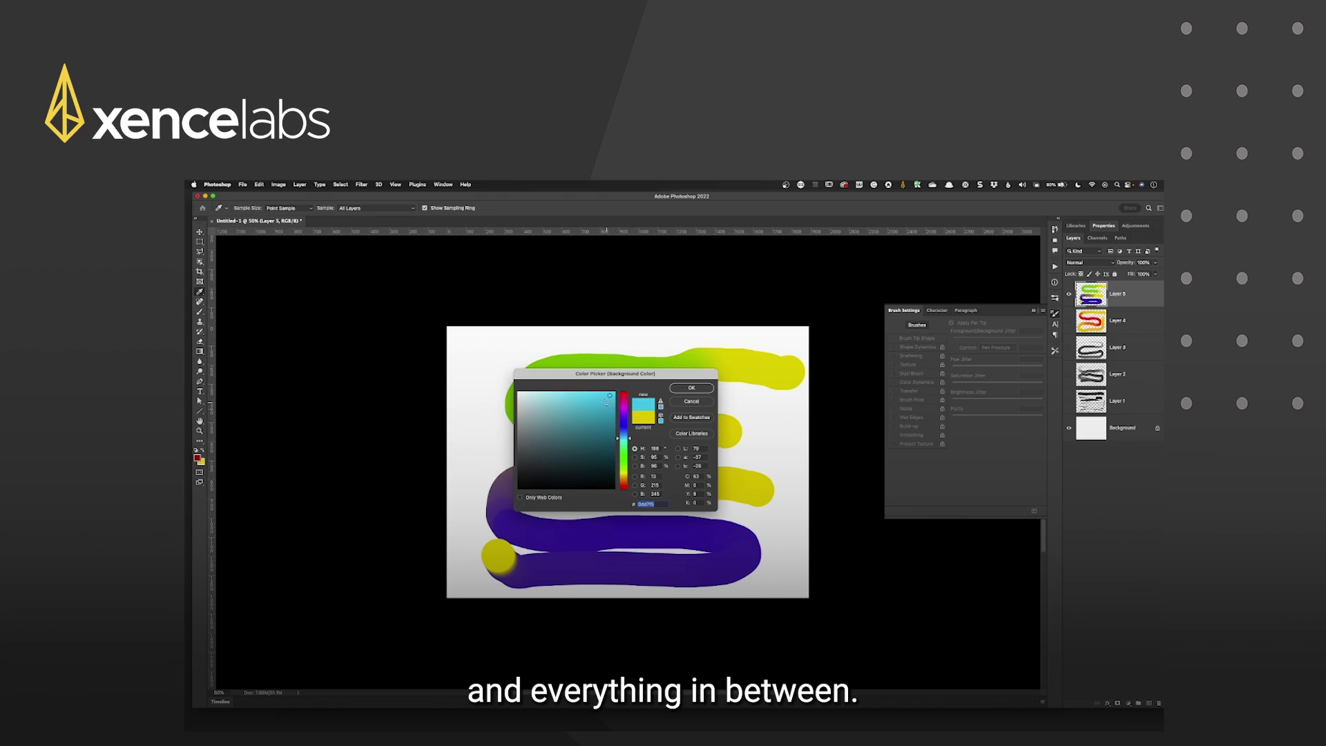
pyautogui.click(673, 388)
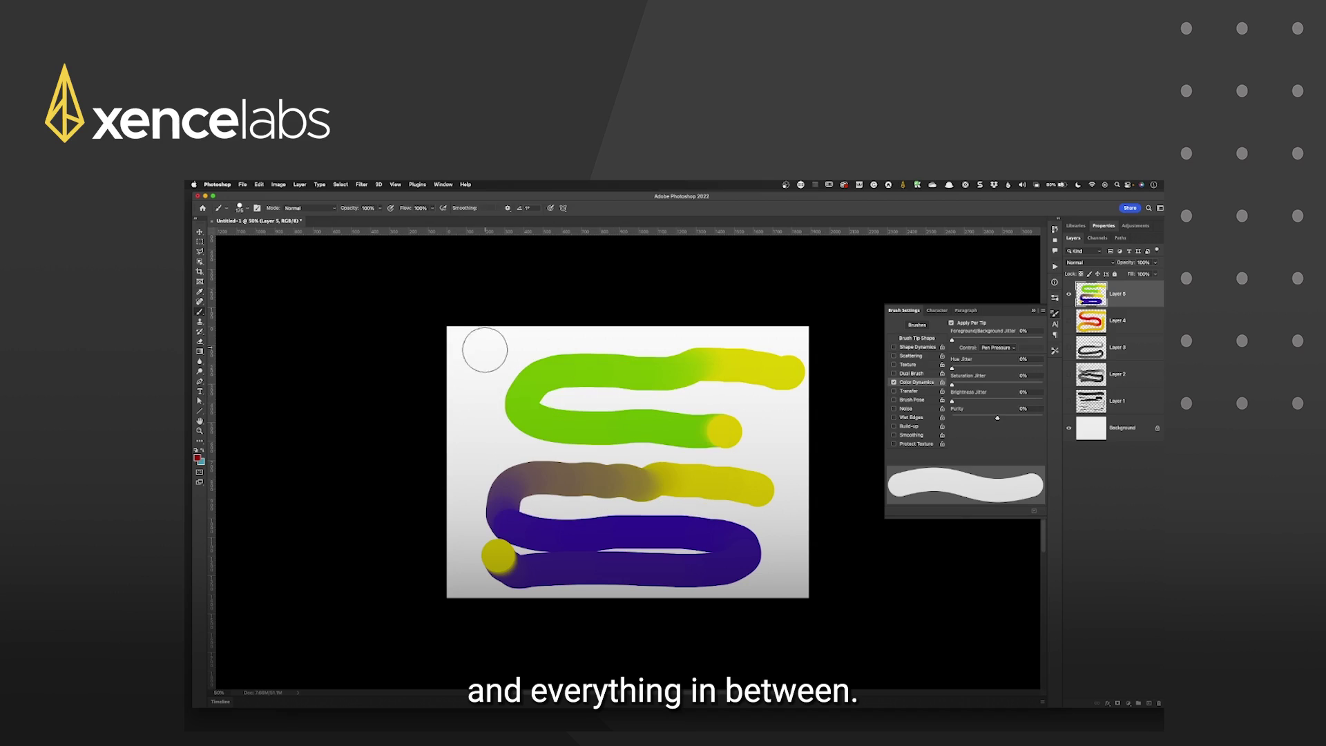
# Paint a test dab, then set the Color Dynamics Hue Jitter control to Pen Pressure
pyautogui.moveTo(474, 328)
pyautogui.mouseDown()
pyautogui.moveTo(463, 533)
pyautogui.moveTo(464, 497)
pyautogui.moveTo(503, 441)
pyautogui.moveTo(550, 439)
pyautogui.moveTo(611, 369)
pyautogui.mouseUp()
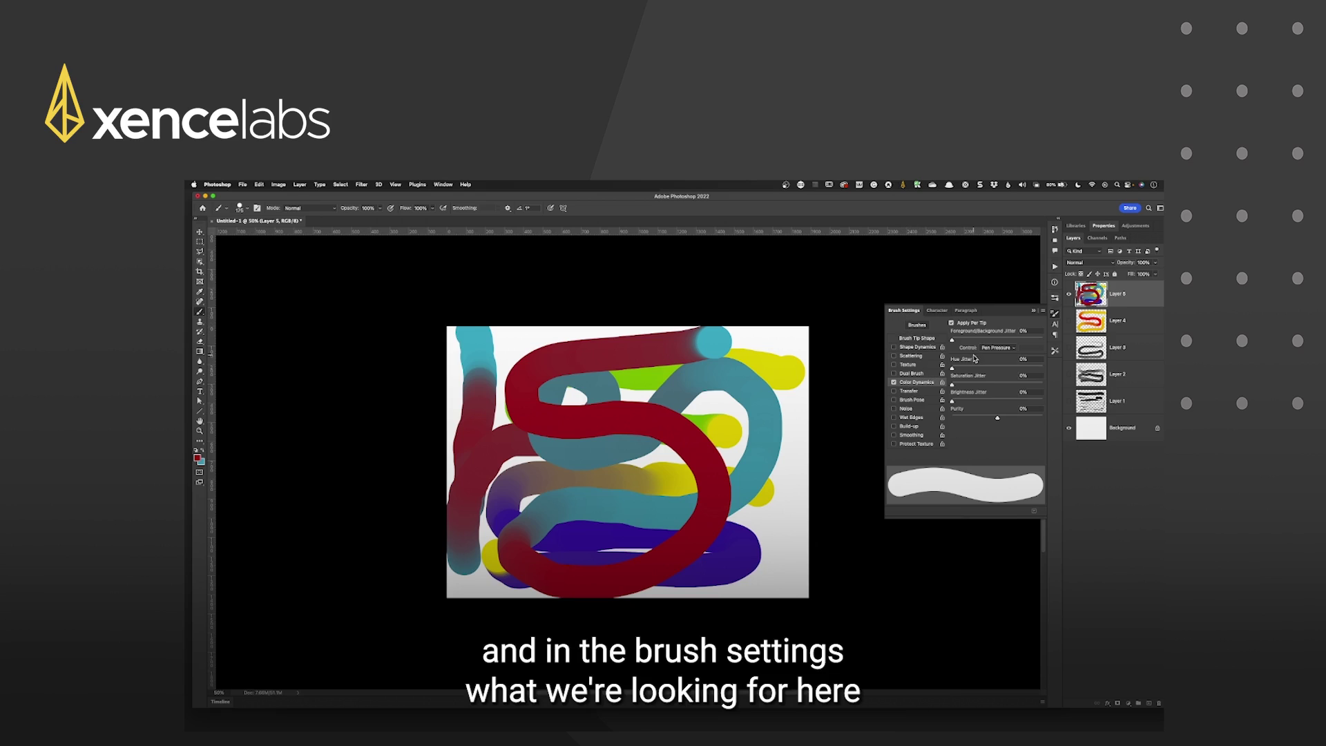
pyautogui.click(1000, 348)
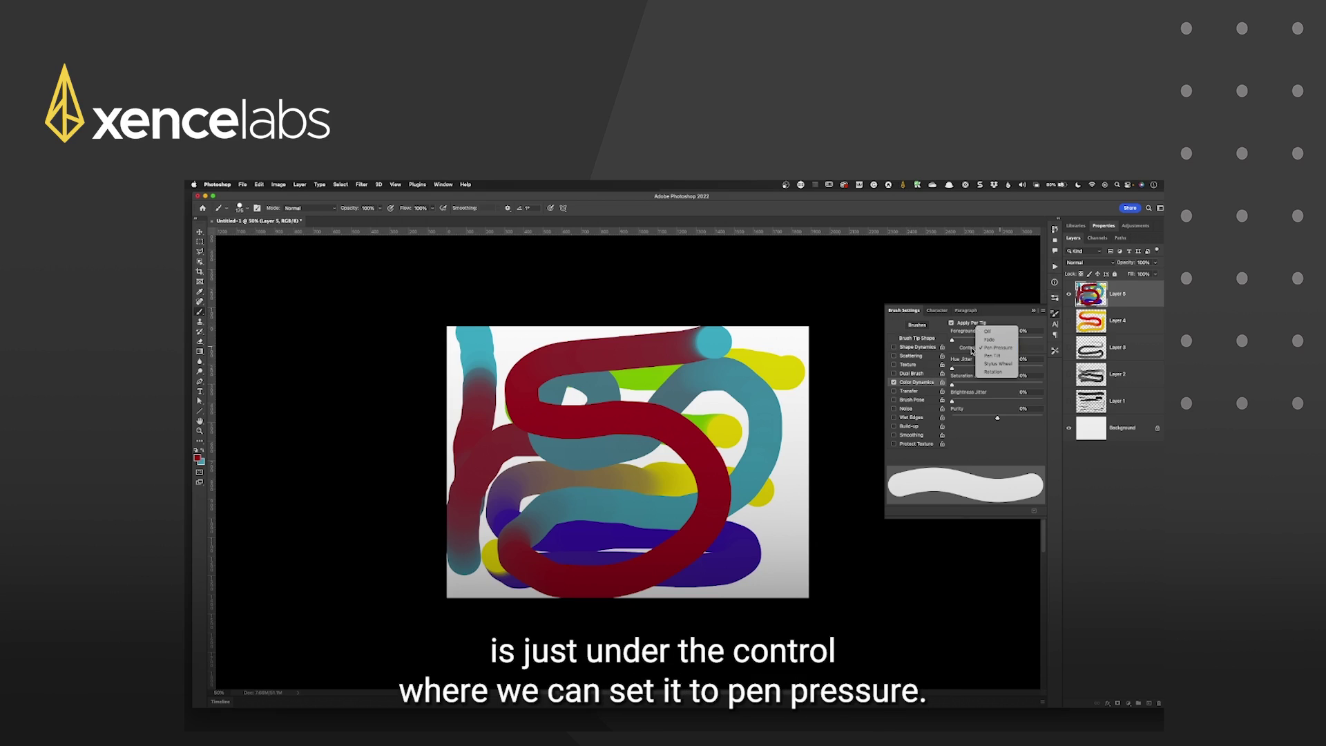
pyautogui.click(998, 348)
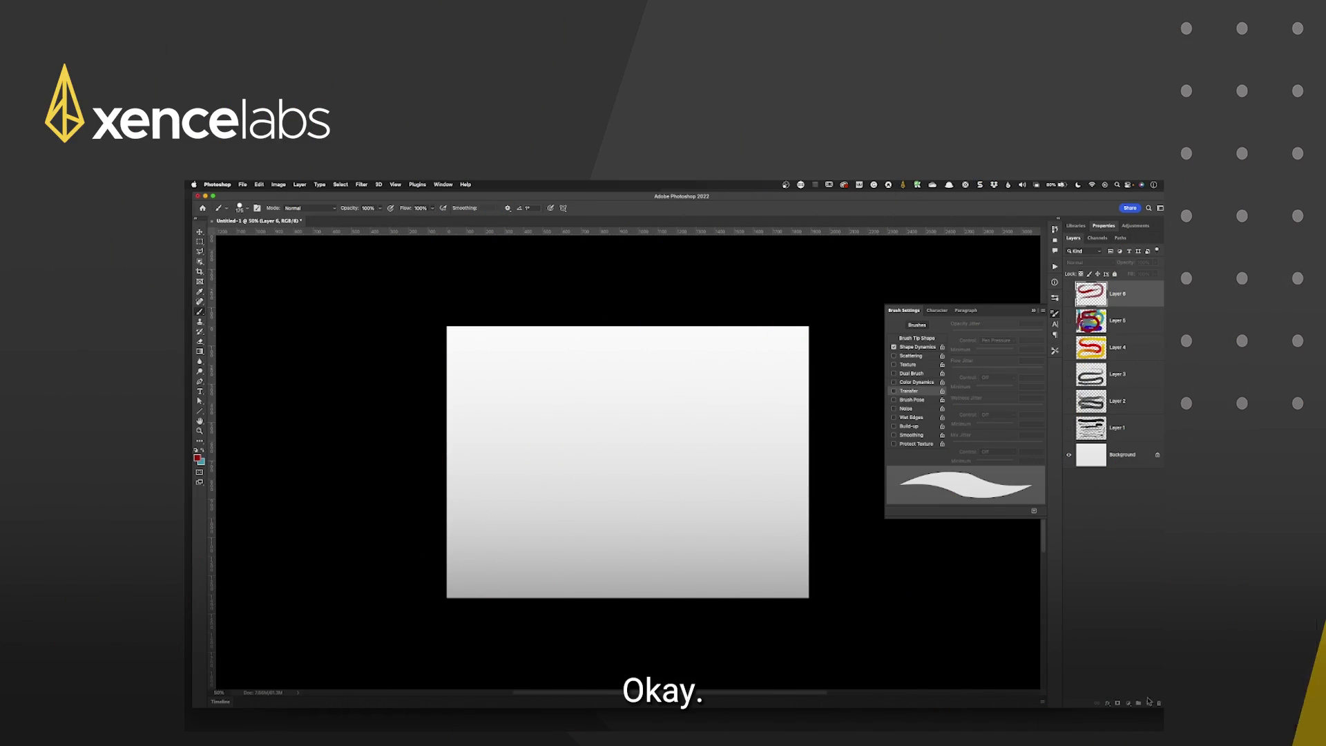
# On a new Layer 7 with Shape Dynamics enabled, paint a tapering red test stroke and bring up the Xencelabs settings
pyautogui.click(1150, 704)
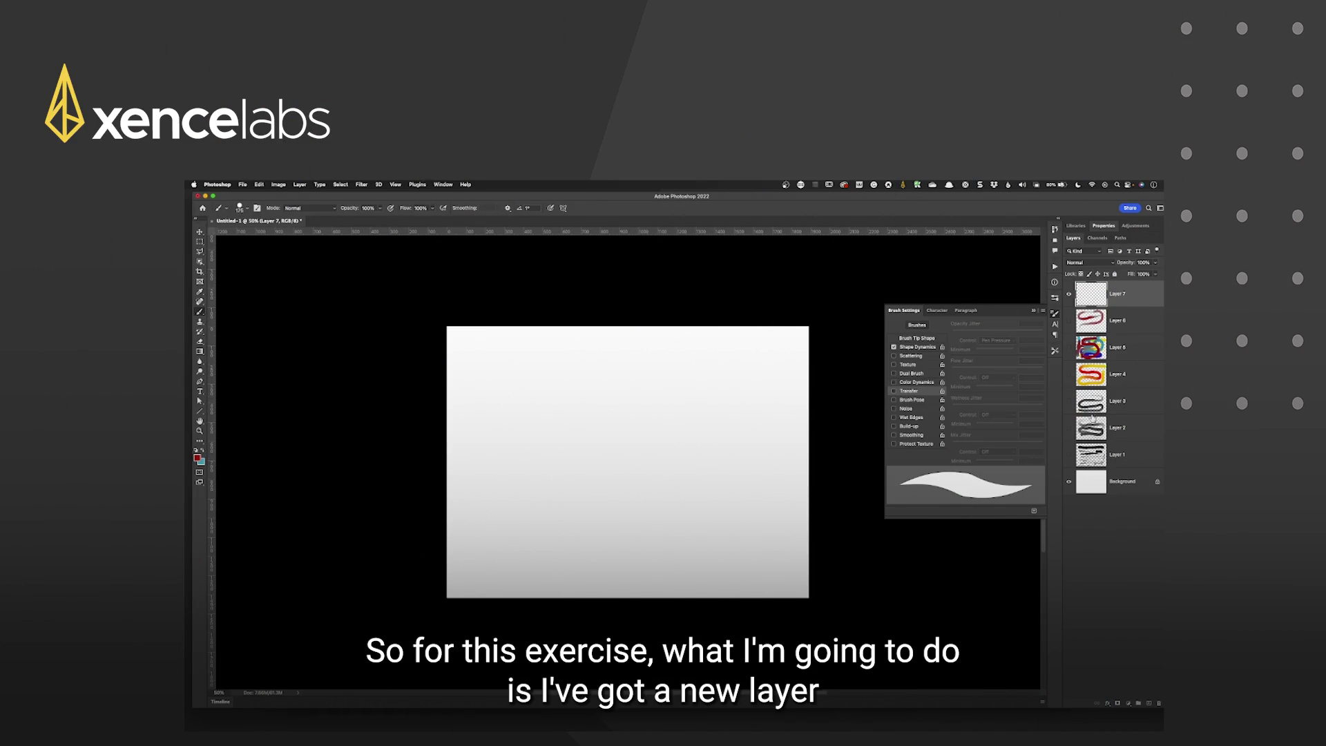
pyautogui.click(919, 347)
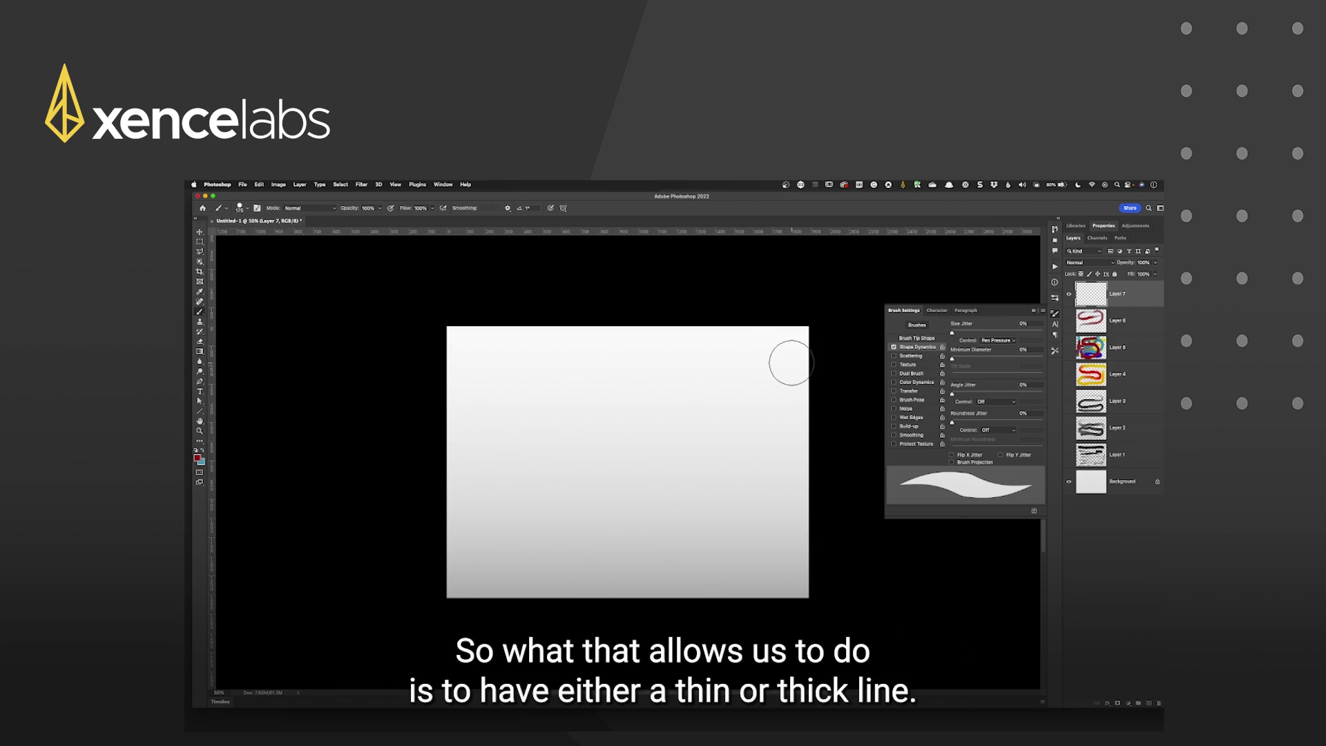
pyautogui.moveTo(790, 363); pyautogui.dragTo(476, 357)
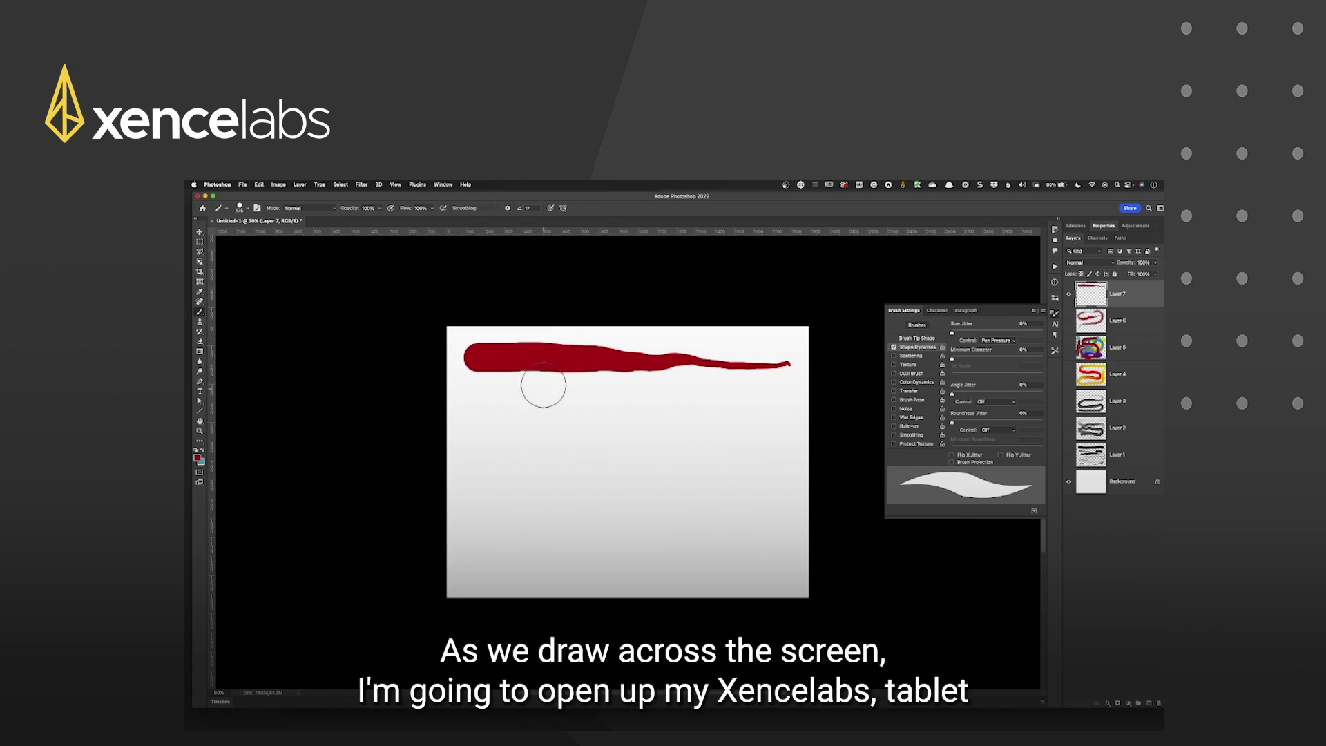
pyautogui.press('super+space')
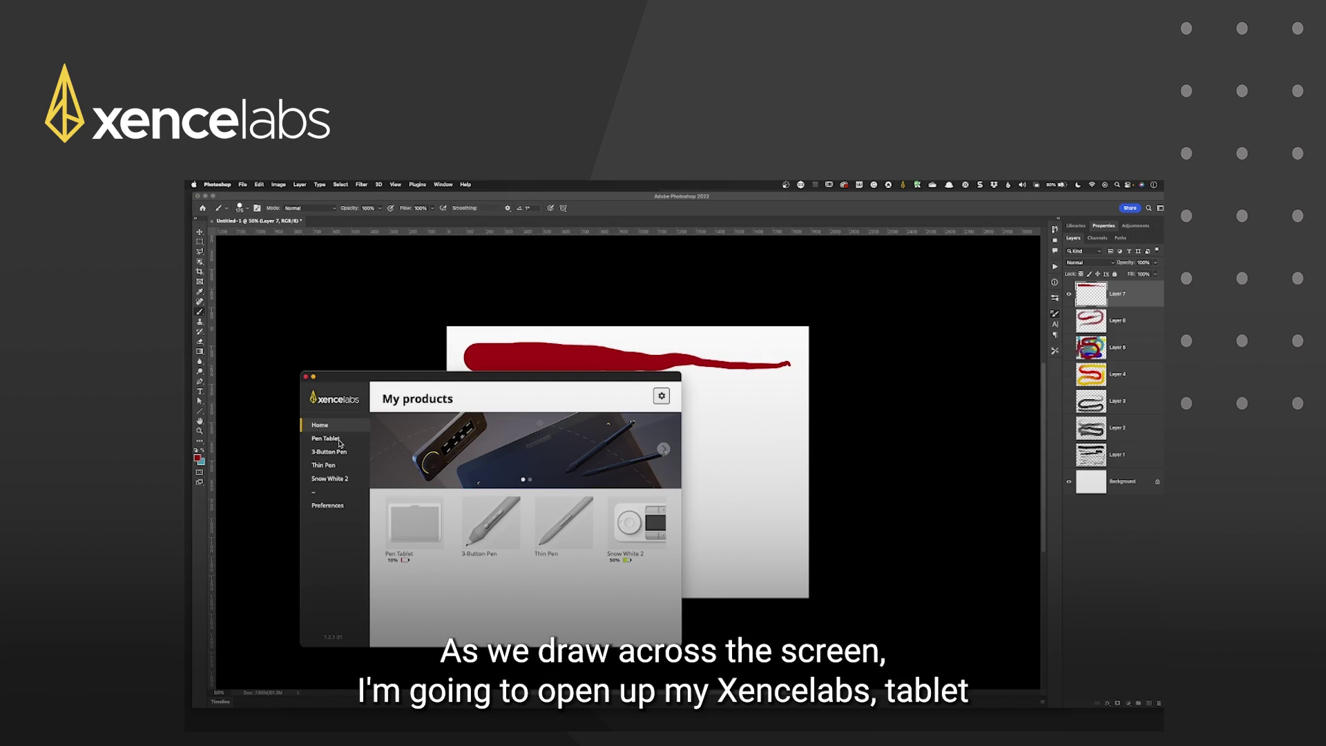
# Open the 3-Button Pen's Photoshop profile and set Pen Pressure midway between Soft and Heavy
pyautogui.moveTo(391, 370); pyautogui.dragTo(525, 289)
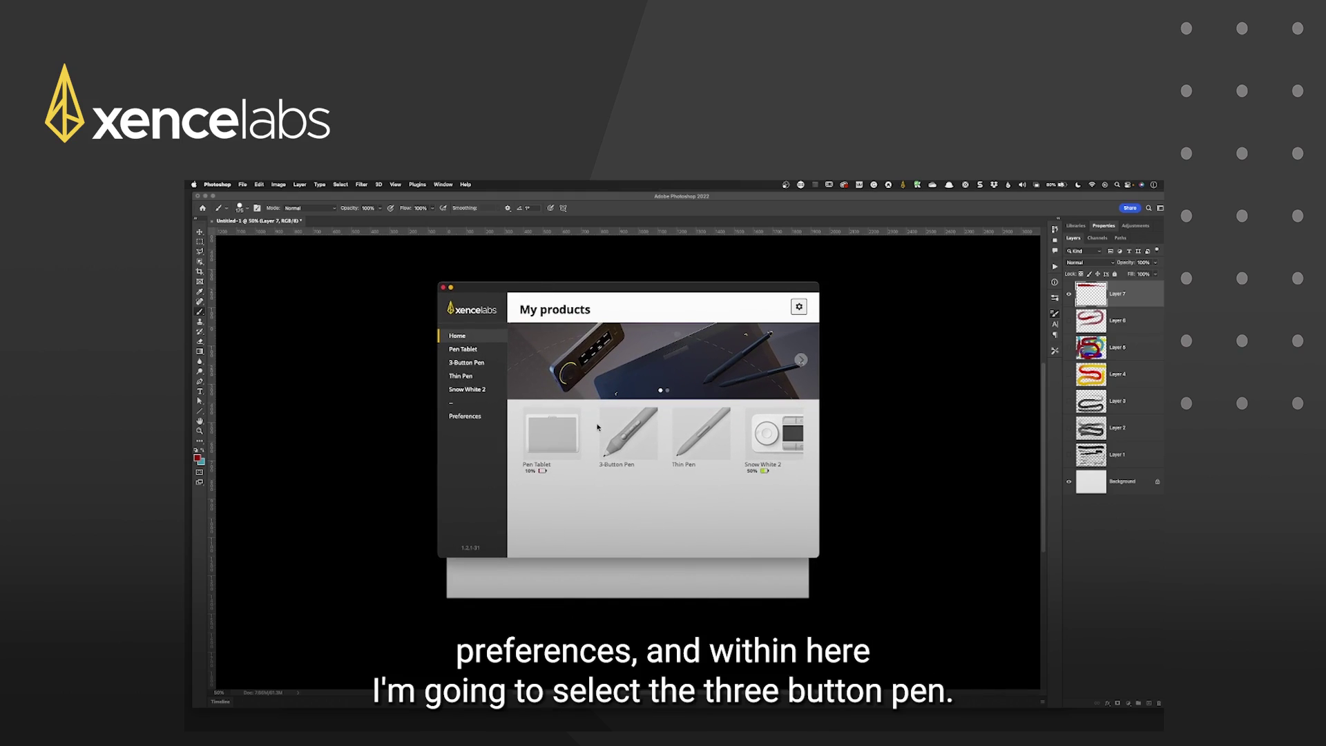
pyautogui.click(624, 442)
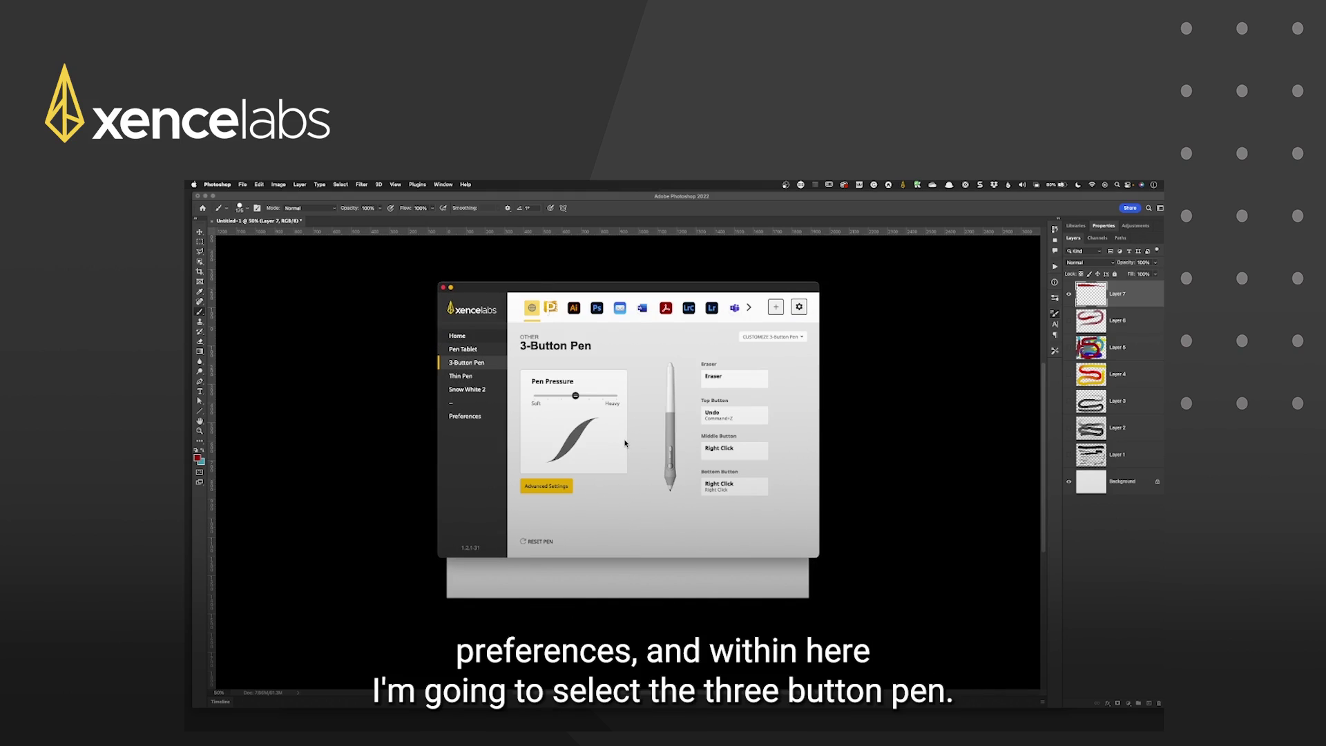
pyautogui.click(596, 315)
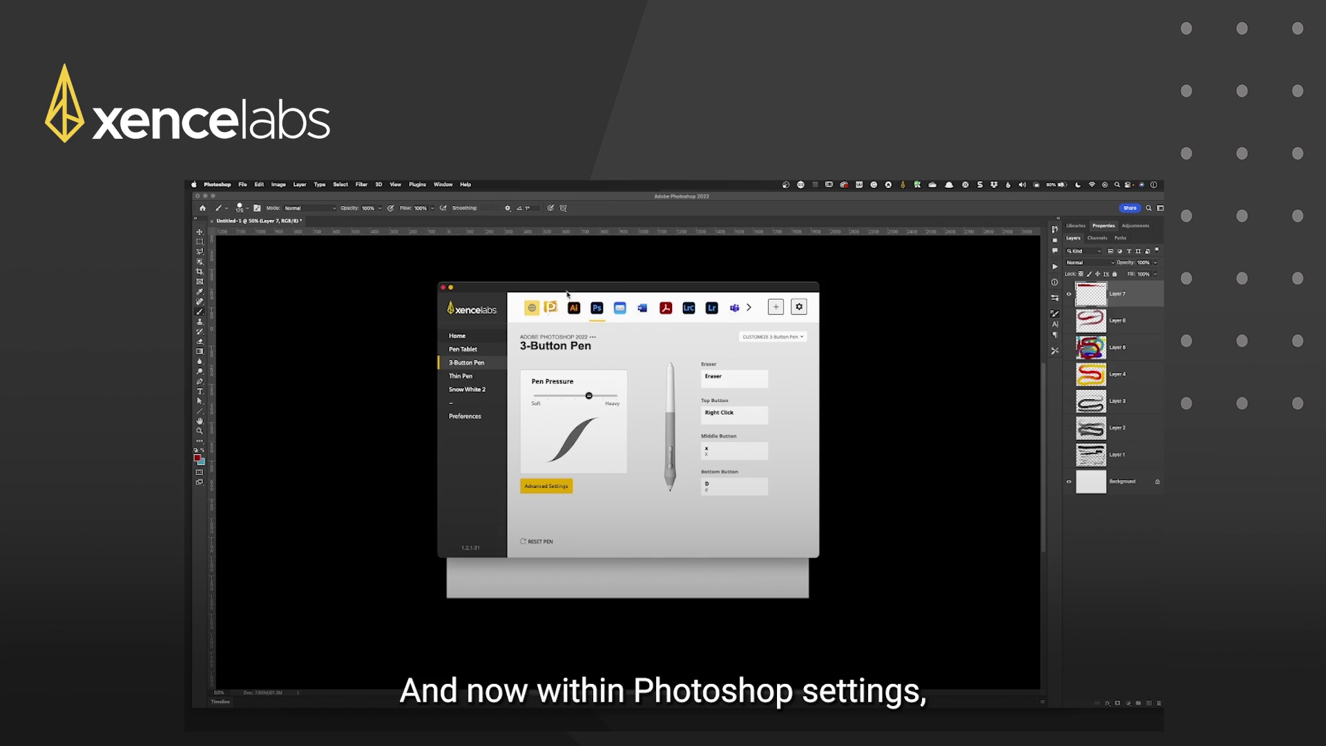
pyautogui.moveTo(553, 290); pyautogui.dragTo(553, 282)
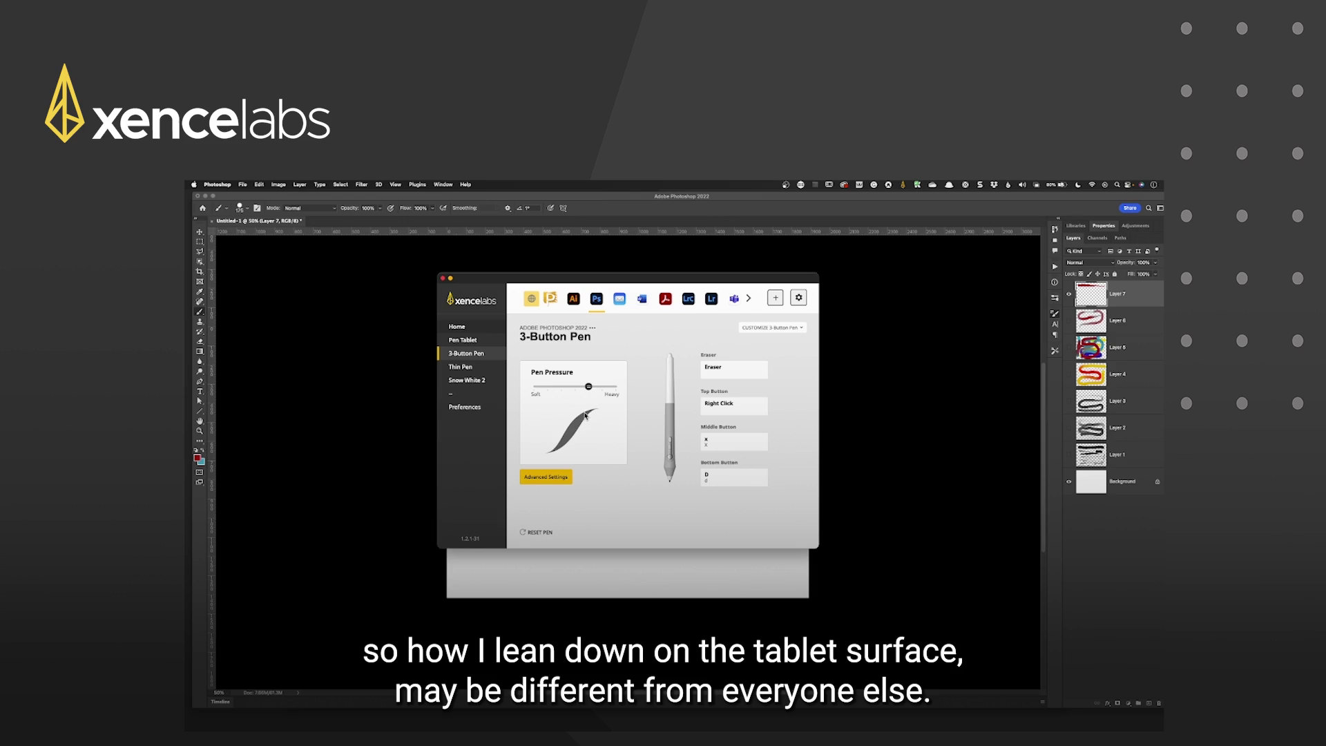
pyautogui.moveTo(589, 386)
pyautogui.mouseDown()
pyautogui.moveTo(614, 387)
pyautogui.moveTo(530, 389)
pyautogui.moveTo(593, 391)
pyautogui.mouseUp()
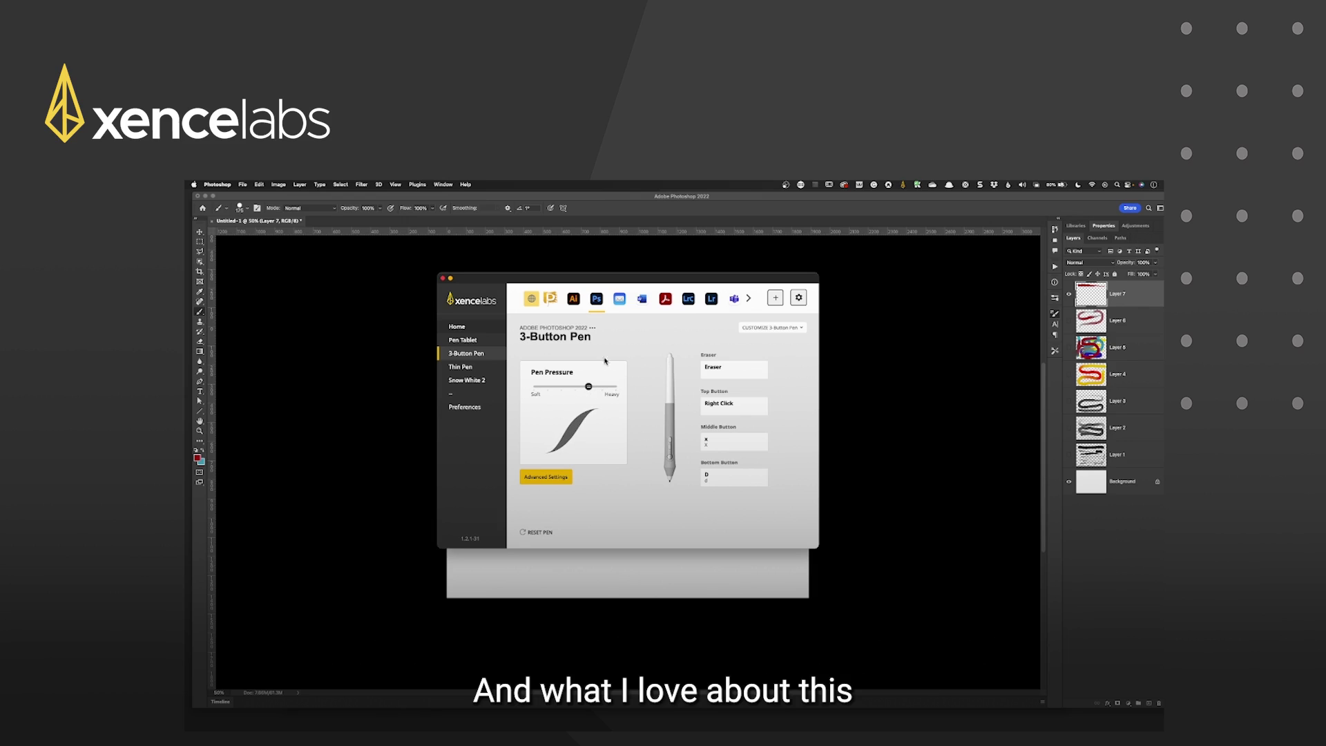
pyautogui.moveTo(586, 389)
pyautogui.mouseDown()
pyautogui.moveTo(540, 388)
pyautogui.moveTo(601, 388)
pyautogui.moveTo(564, 389)
pyautogui.moveTo(587, 388)
pyautogui.mouseUp()
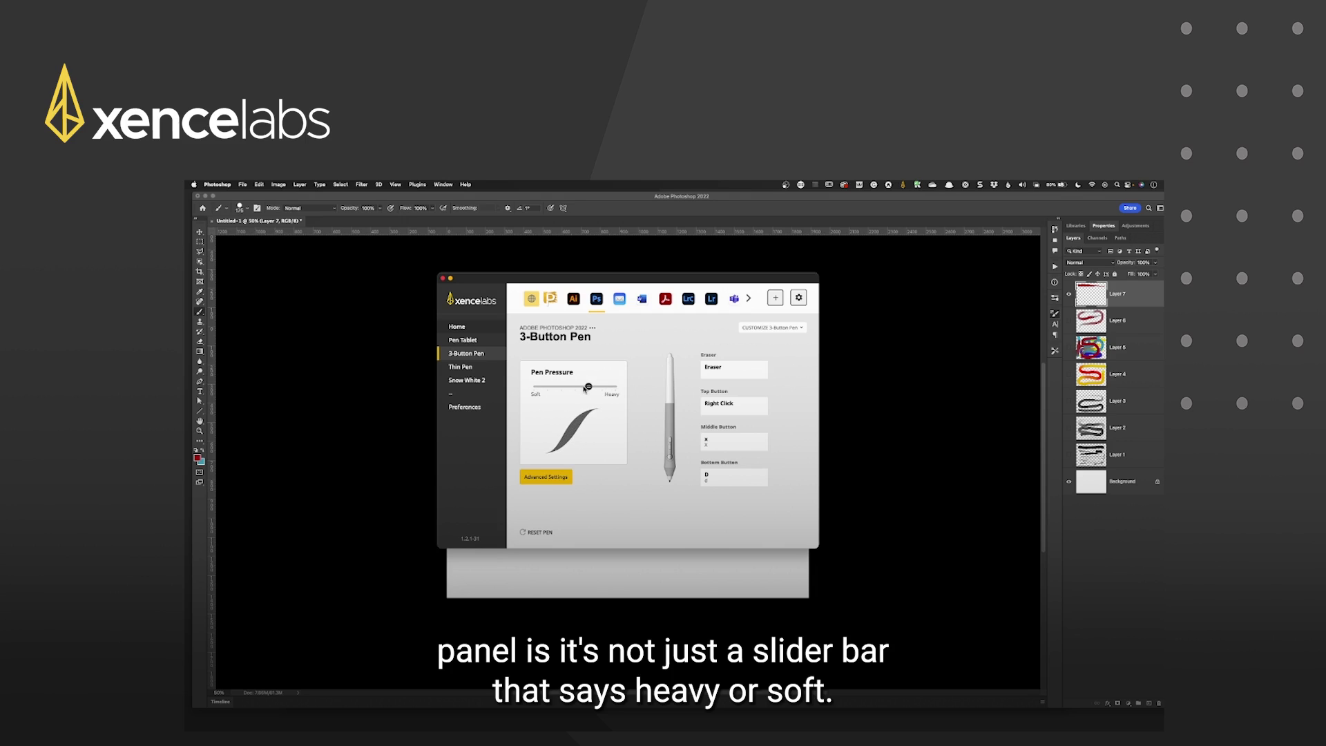
# Open the advanced pen pressure settings, draw practice strokes to test, then clear them
pyautogui.click(543, 478)
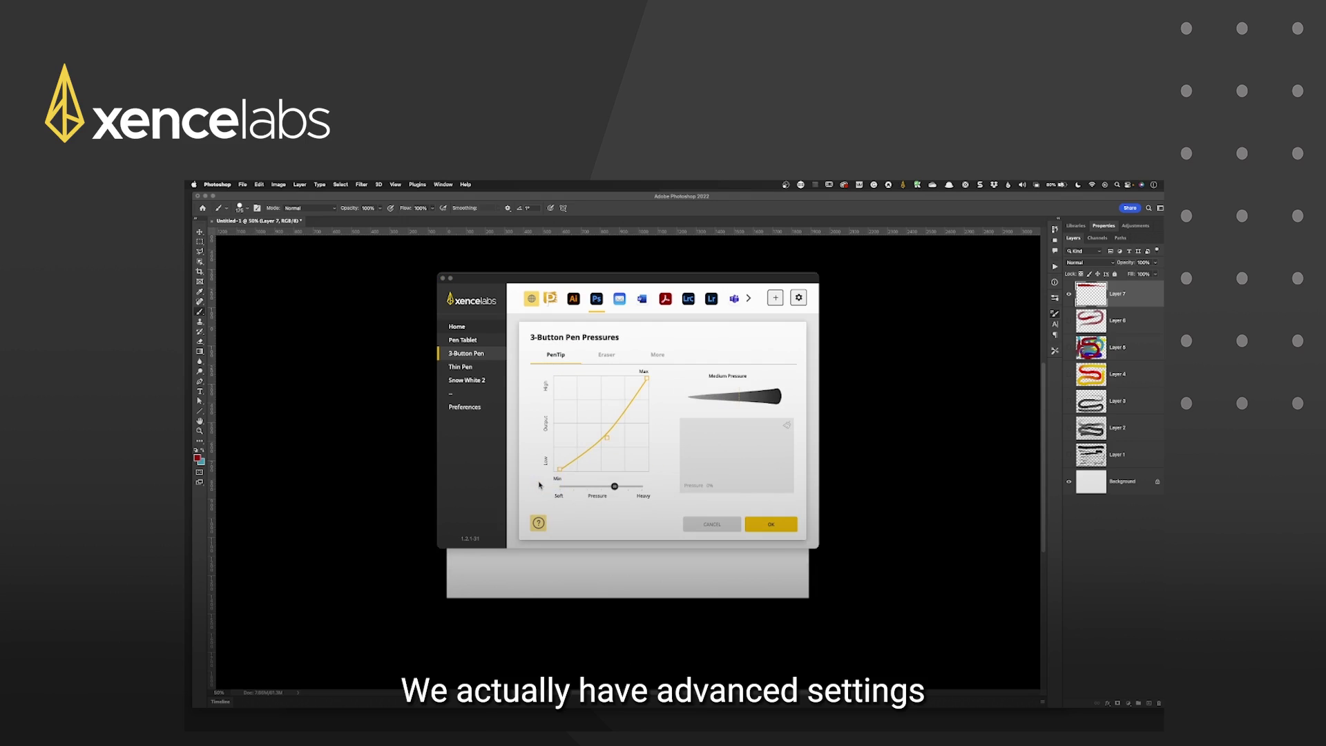
pyautogui.moveTo(773, 450); pyautogui.dragTo(738, 420)
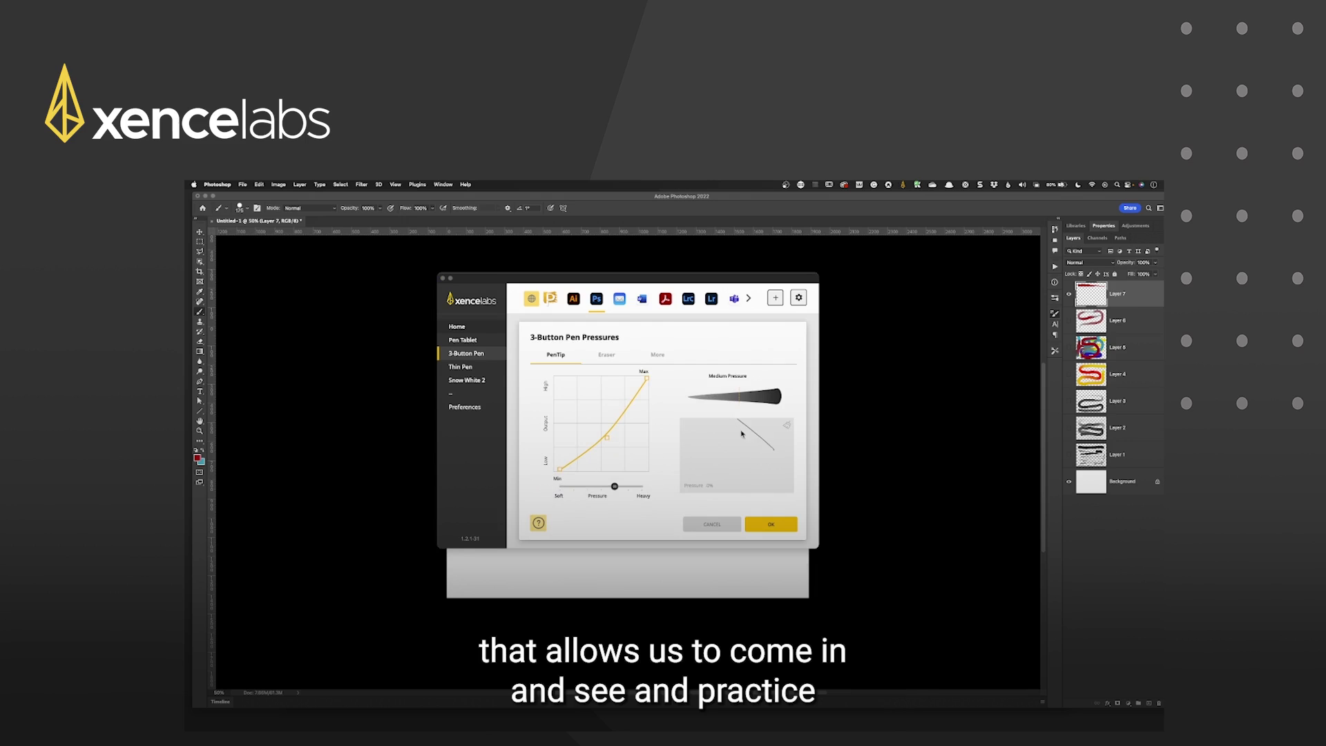
pyautogui.moveTo(759, 473)
pyautogui.mouseDown()
pyautogui.moveTo(715, 436)
pyautogui.moveTo(693, 446)
pyautogui.moveTo(769, 421)
pyautogui.mouseUp()
pyautogui.click(787, 426)
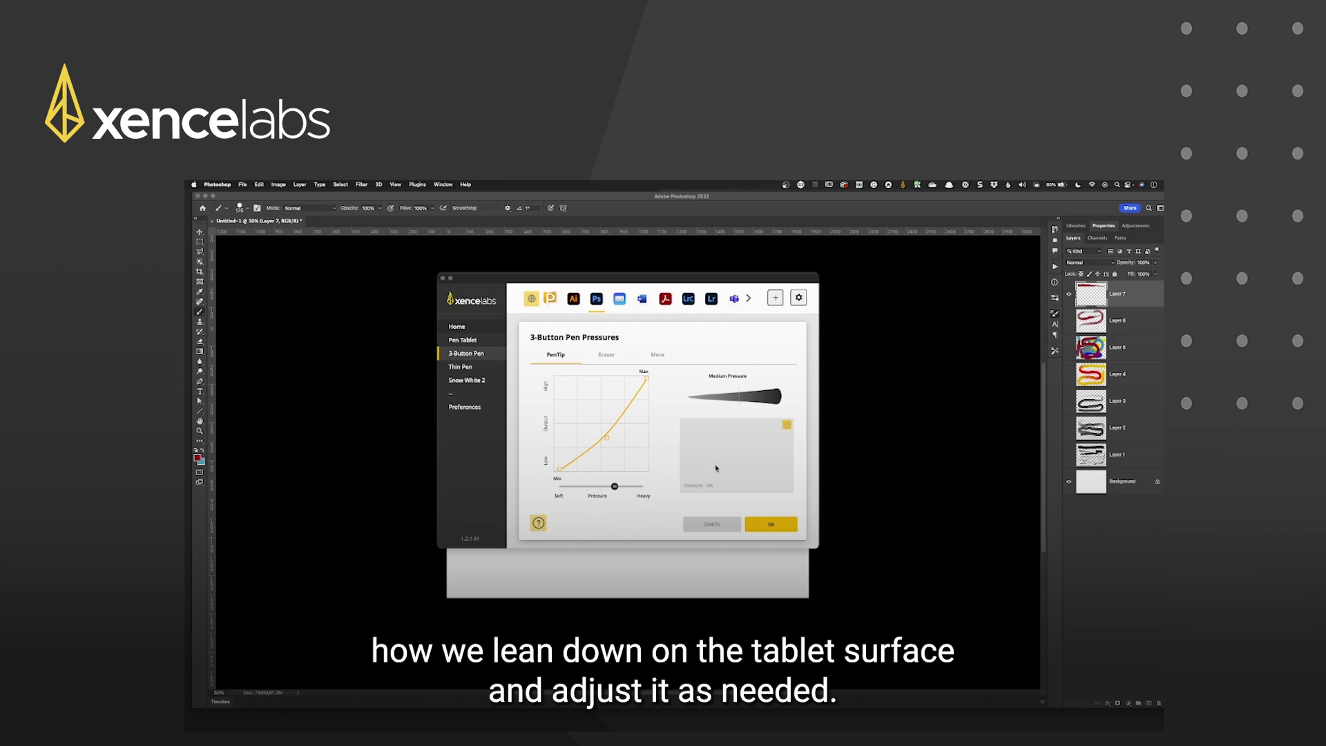
# Bow the pressure curve down-right for firmer pressure, retest with practice strokes, and apply it
pyautogui.moveTo(607, 440); pyautogui.dragTo(624, 451)
pyautogui.moveTo(721, 475)
pyautogui.mouseDown()
pyautogui.moveTo(691, 454)
pyautogui.moveTo(763, 424)
pyautogui.moveTo(727, 437)
pyautogui.moveTo(760, 476)
pyautogui.mouseUp()
pyautogui.moveTo(727, 433)
pyautogui.mouseDown()
pyautogui.moveTo(762, 477)
pyautogui.moveTo(693, 452)
pyautogui.moveTo(703, 434)
pyautogui.moveTo(730, 460)
pyautogui.moveTo(779, 463)
pyautogui.moveTo(751, 436)
pyautogui.moveTo(769, 473)
pyautogui.mouseUp()
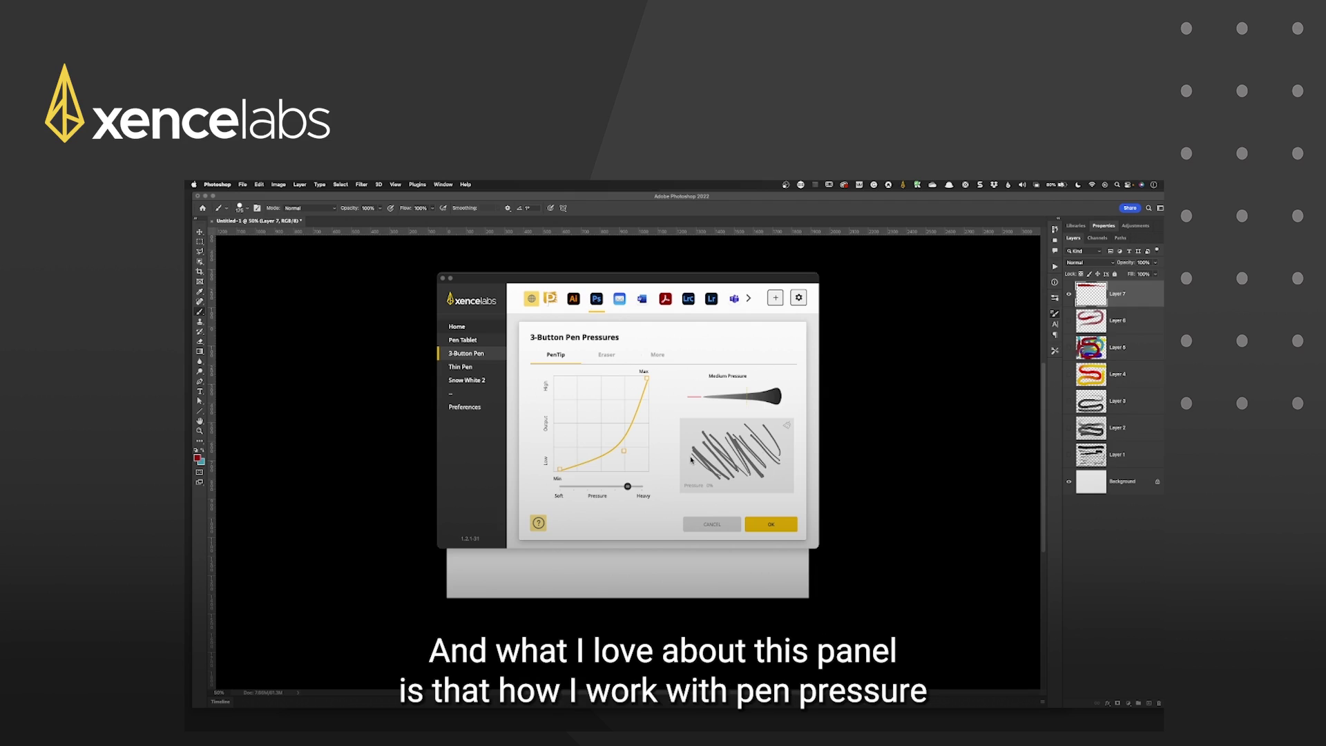
pyautogui.click(766, 526)
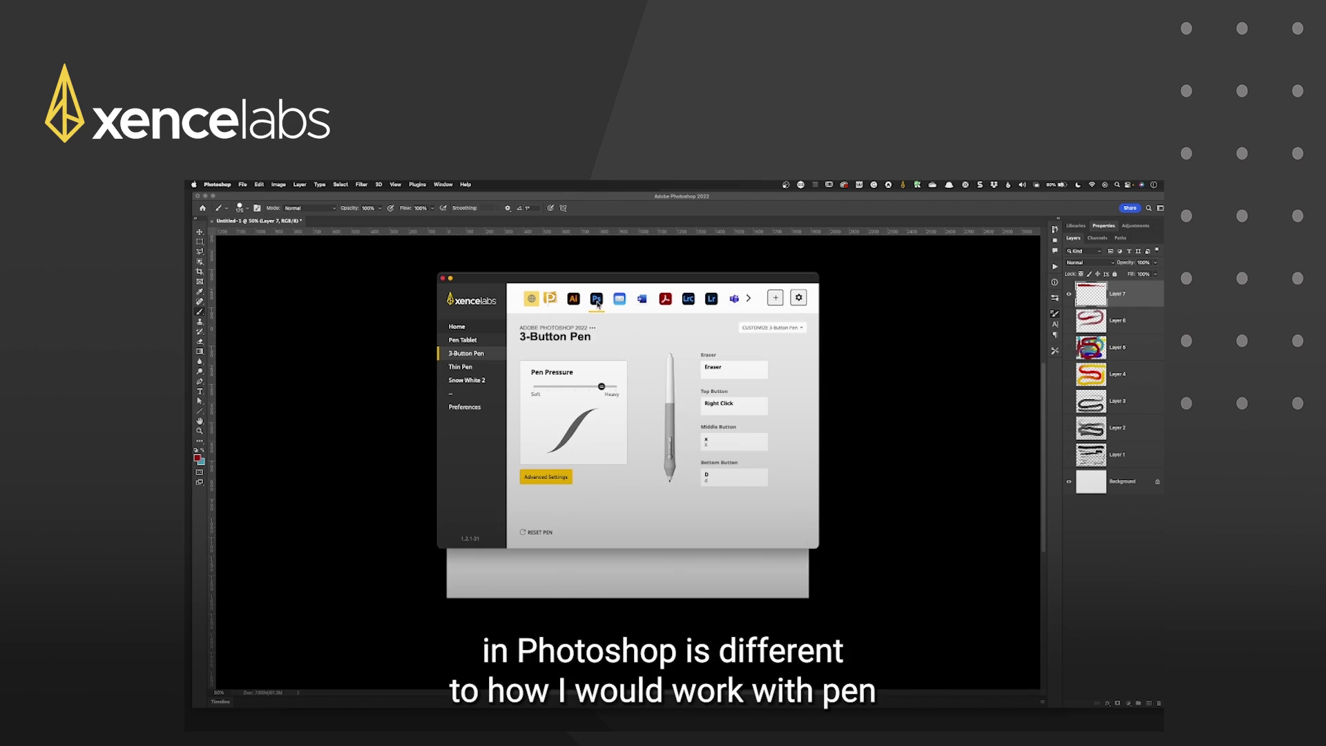
# View the pen's Illustrator profile, cancel out of Add New Application Profile, and return to Photoshop
pyautogui.click(574, 303)
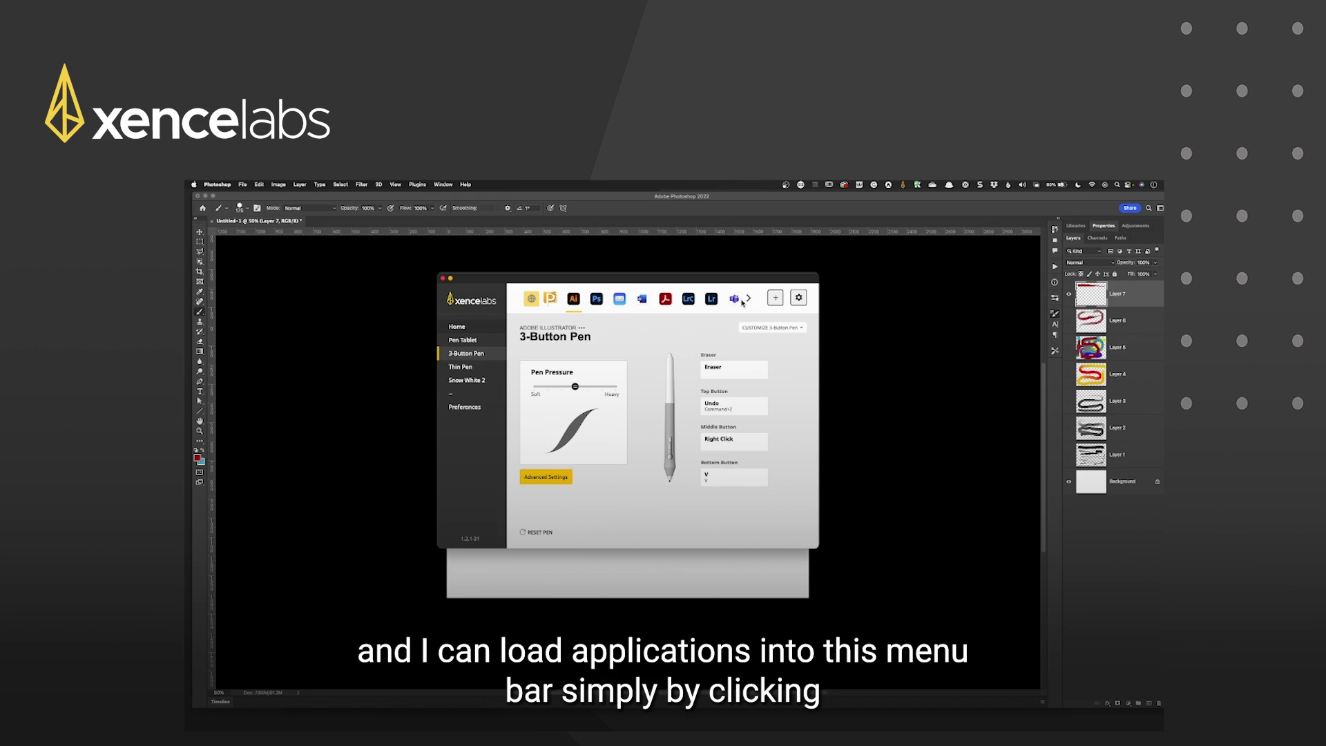
pyautogui.click(776, 299)
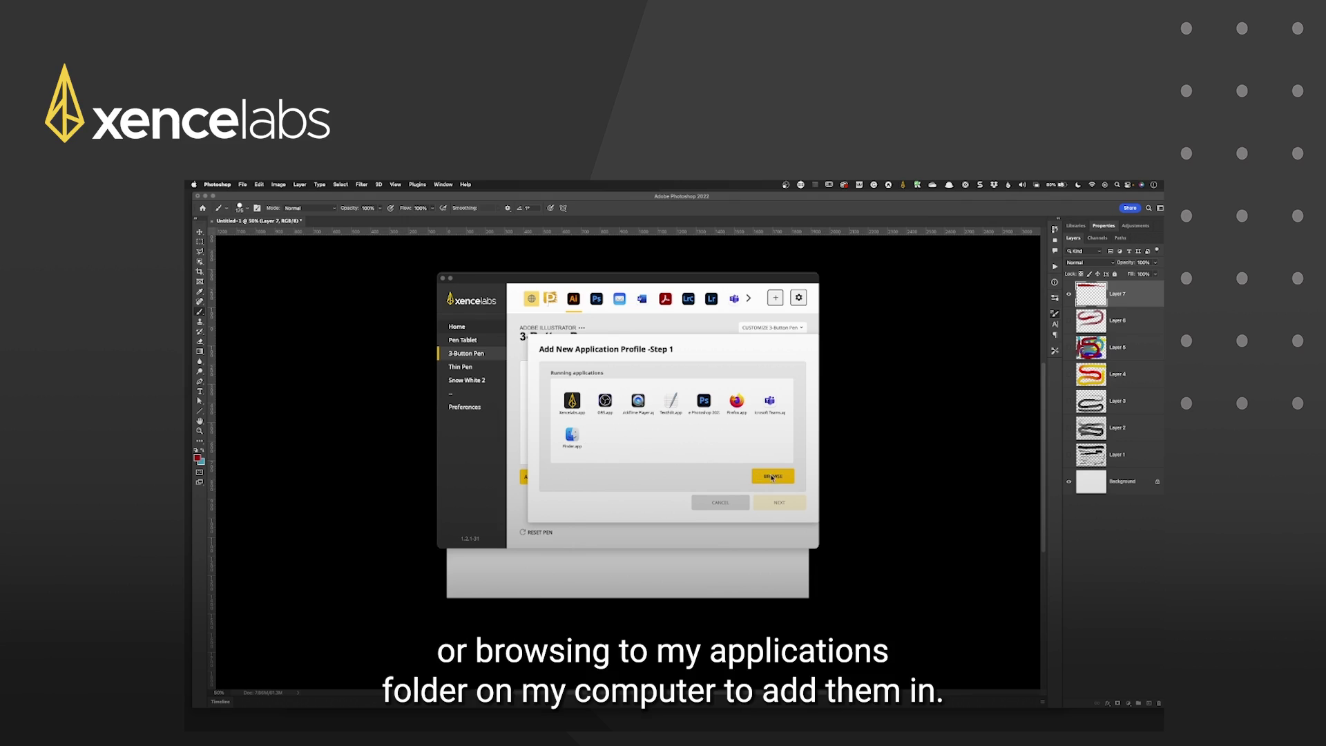
pyautogui.click(725, 503)
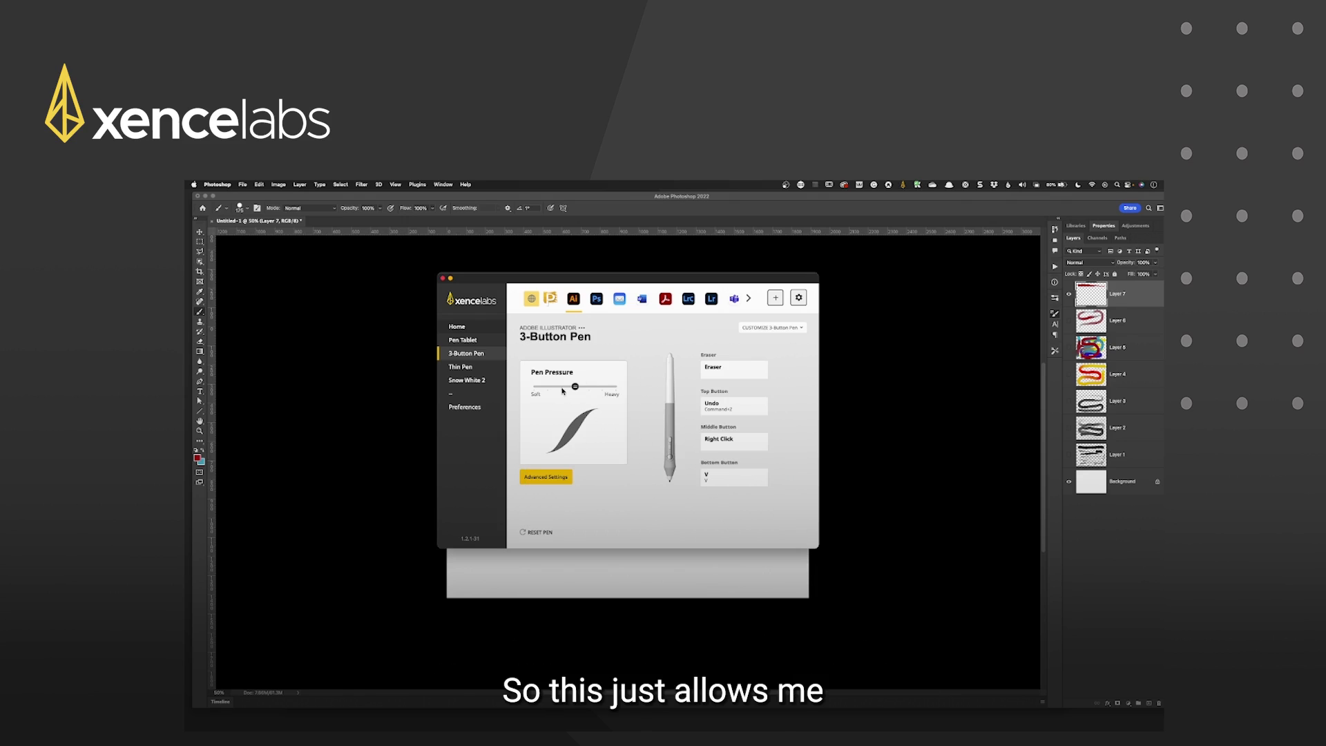
pyautogui.click(597, 301)
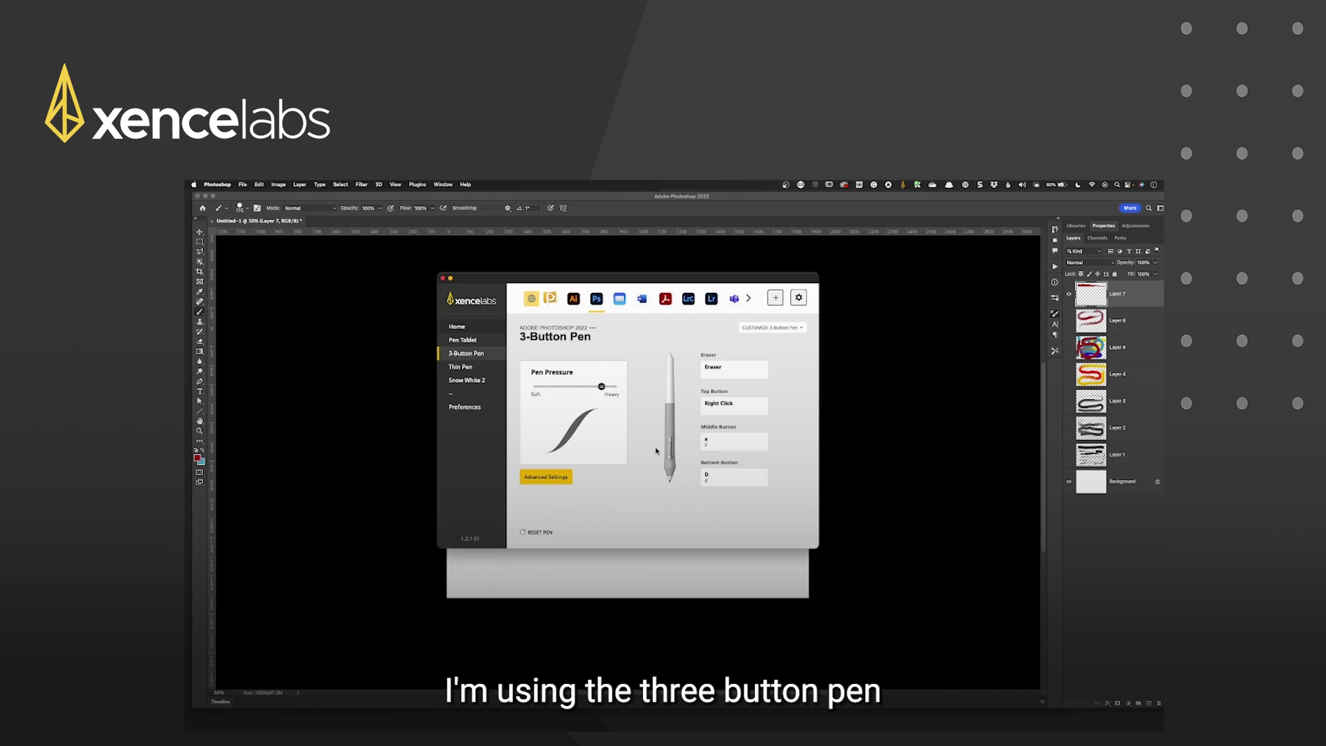
# Lower the Photoshop profile's Pen Pressure from near Heavy and bow its advanced curve slightly further
pyautogui.moveTo(601, 386)
pyautogui.mouseDown()
pyautogui.moveTo(553, 392)
pyautogui.moveTo(588, 392)
pyautogui.mouseUp()
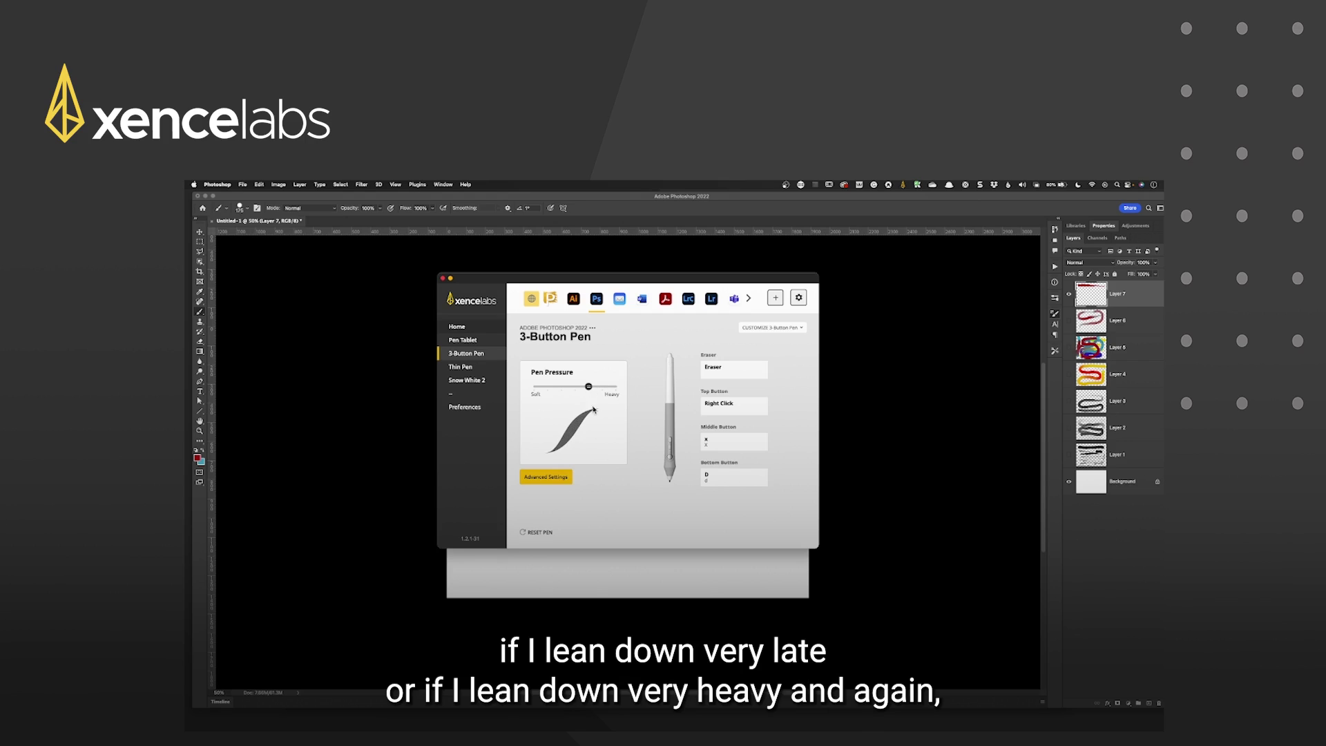
pyautogui.click(549, 478)
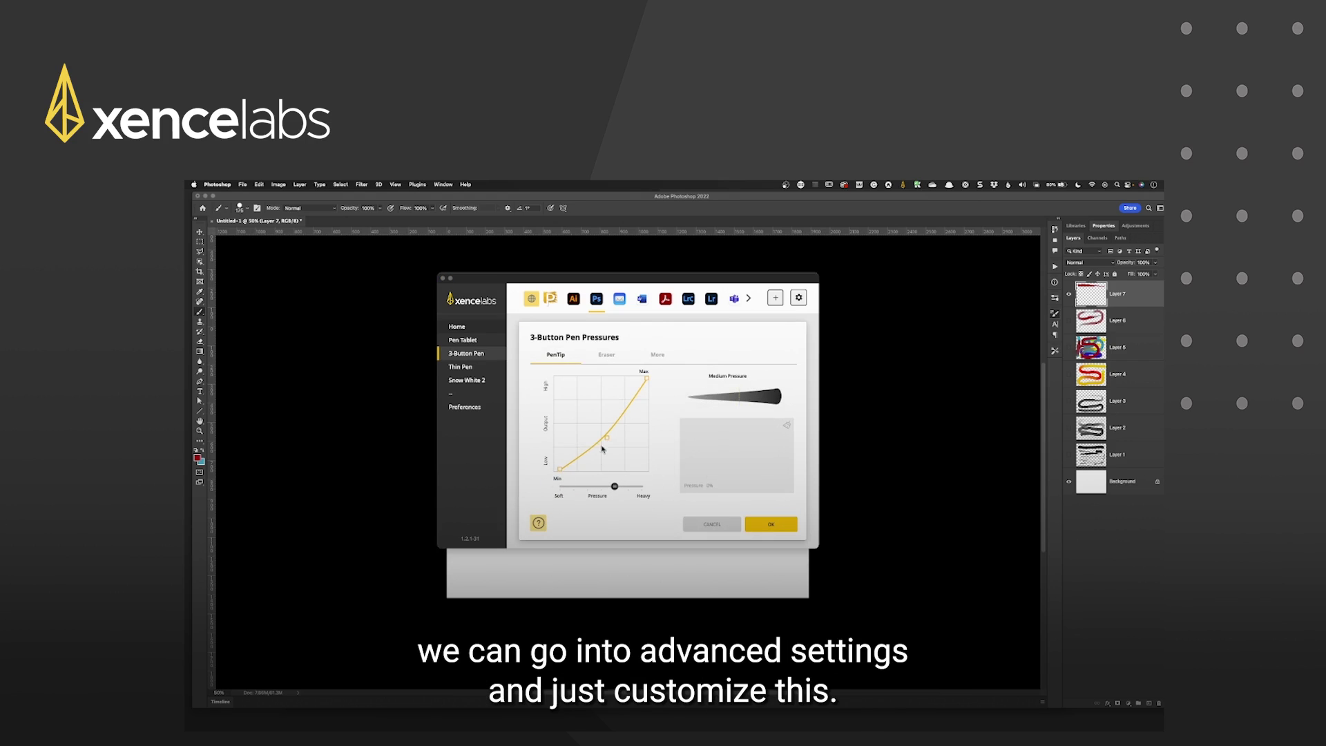
pyautogui.moveTo(607, 439); pyautogui.dragTo(613, 448)
pyautogui.click(756, 527)
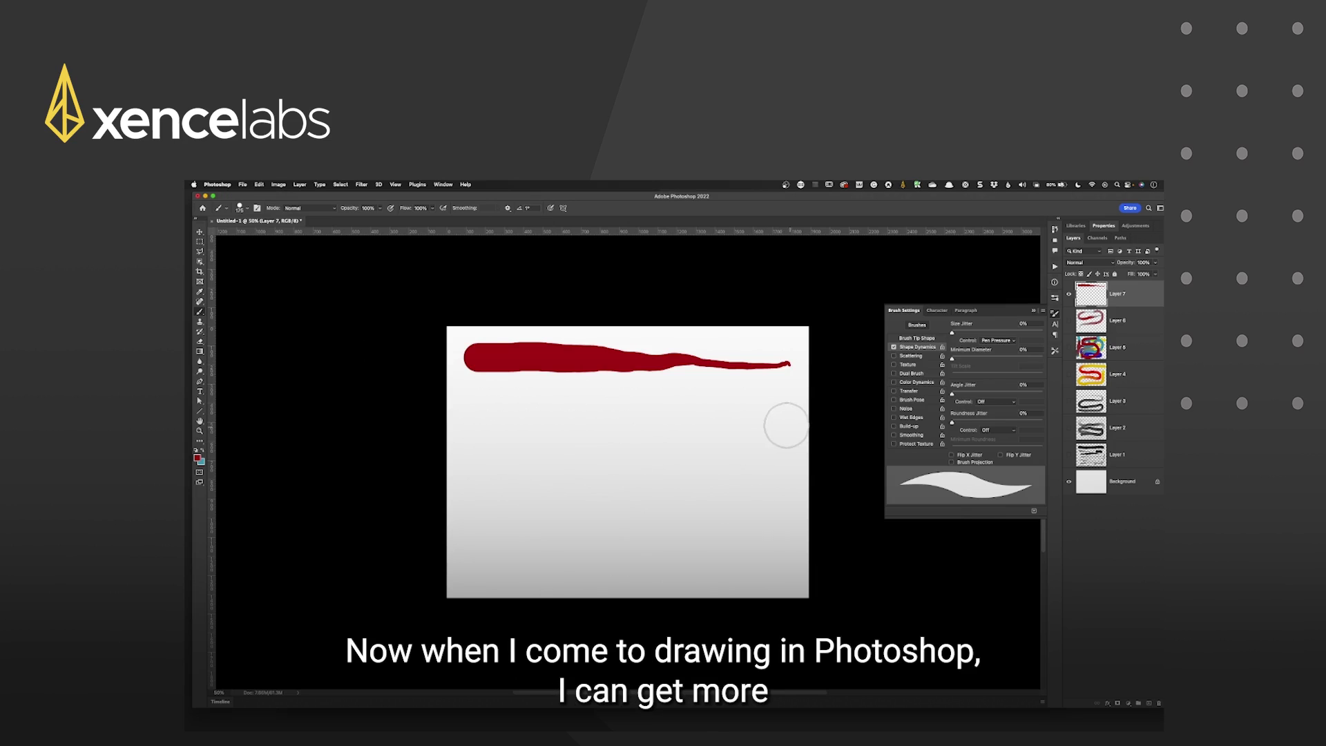
# Paint seven red lines across Layer 7, varying pressure from hairline-thin to thick tapered marks
pyautogui.moveTo(763, 425); pyautogui.dragTo(504, 419)
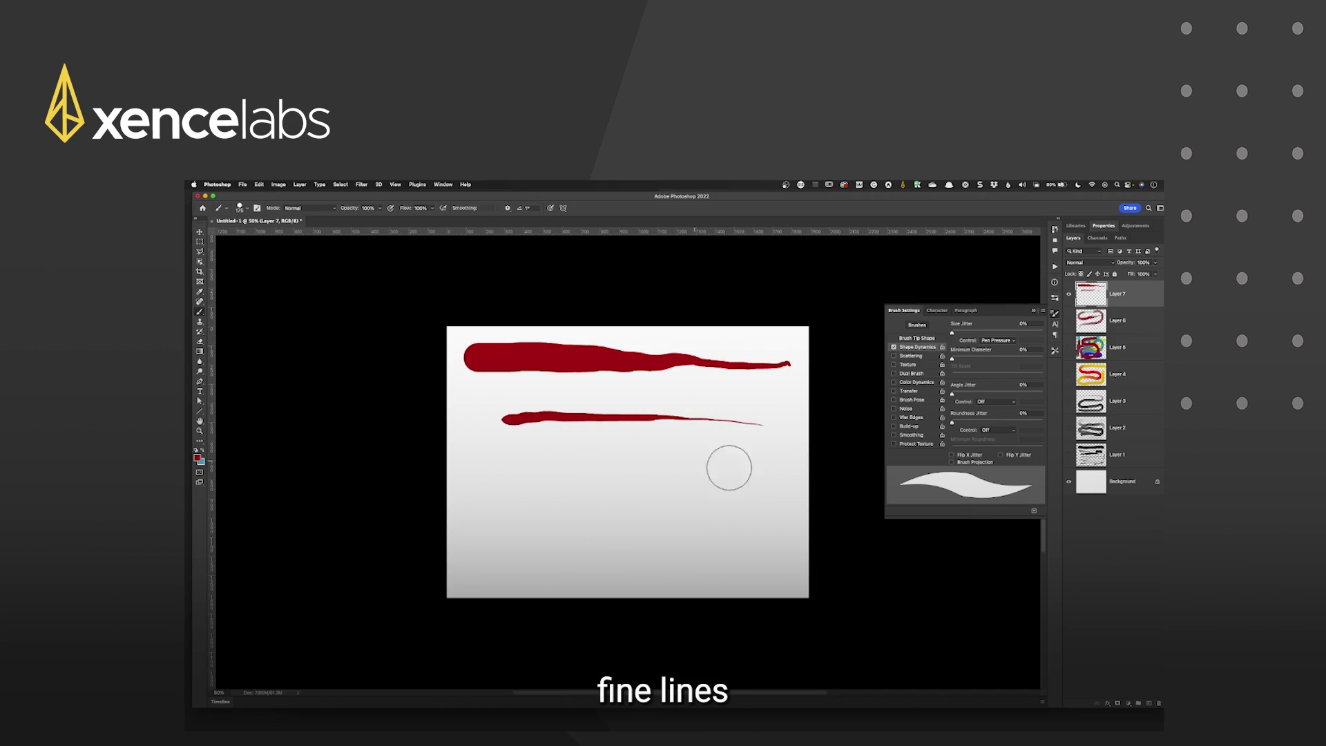
pyautogui.moveTo(762, 461); pyautogui.dragTo(516, 450)
pyautogui.moveTo(770, 506); pyautogui.dragTo(515, 494)
pyautogui.moveTo(777, 559); pyautogui.dragTo(445, 551)
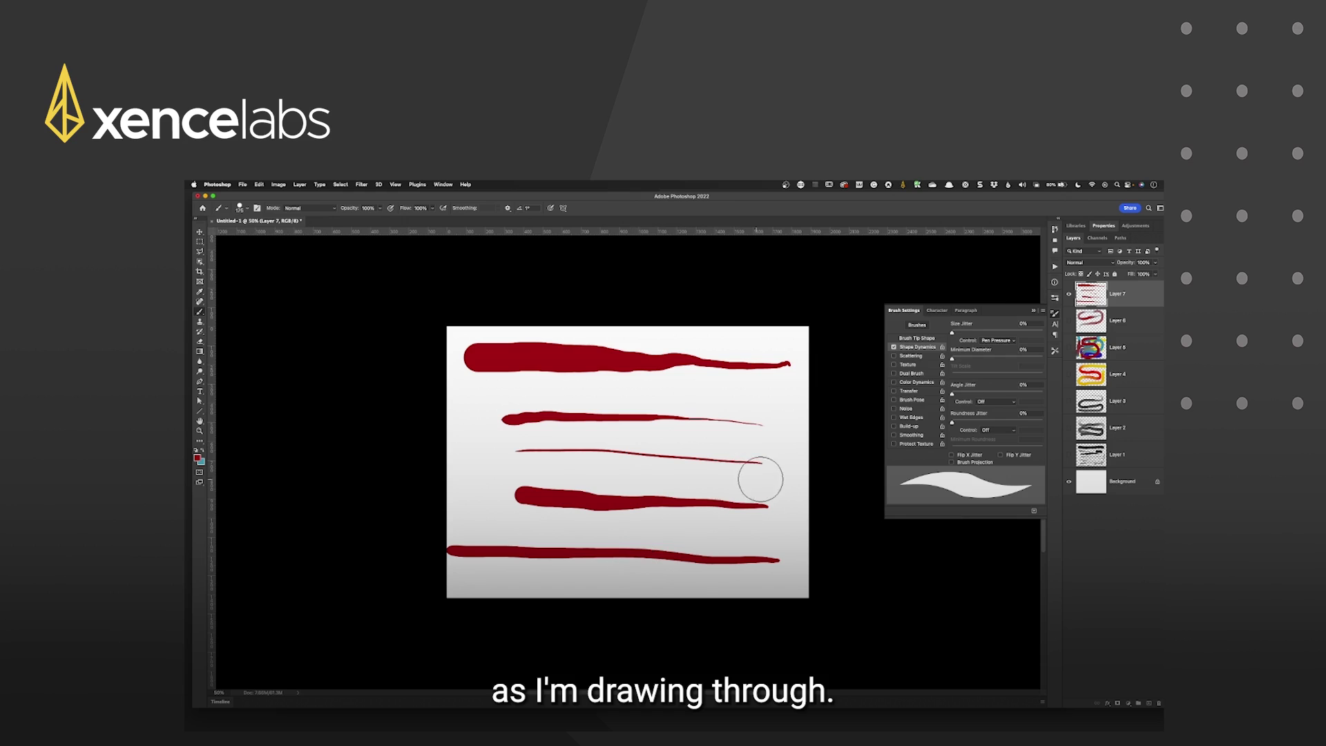
pyautogui.moveTo(746, 486); pyautogui.dragTo(500, 472)
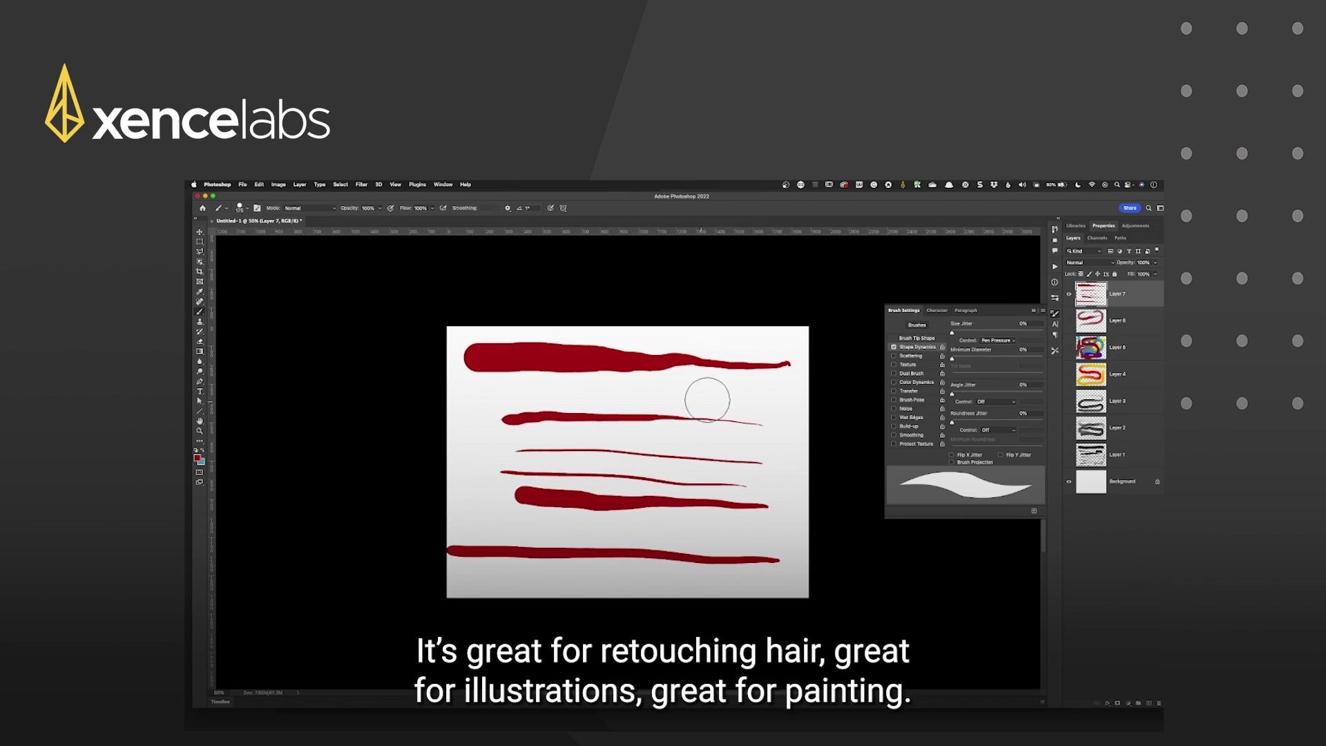
pyautogui.moveTo(706, 399); pyautogui.dragTo(497, 398)
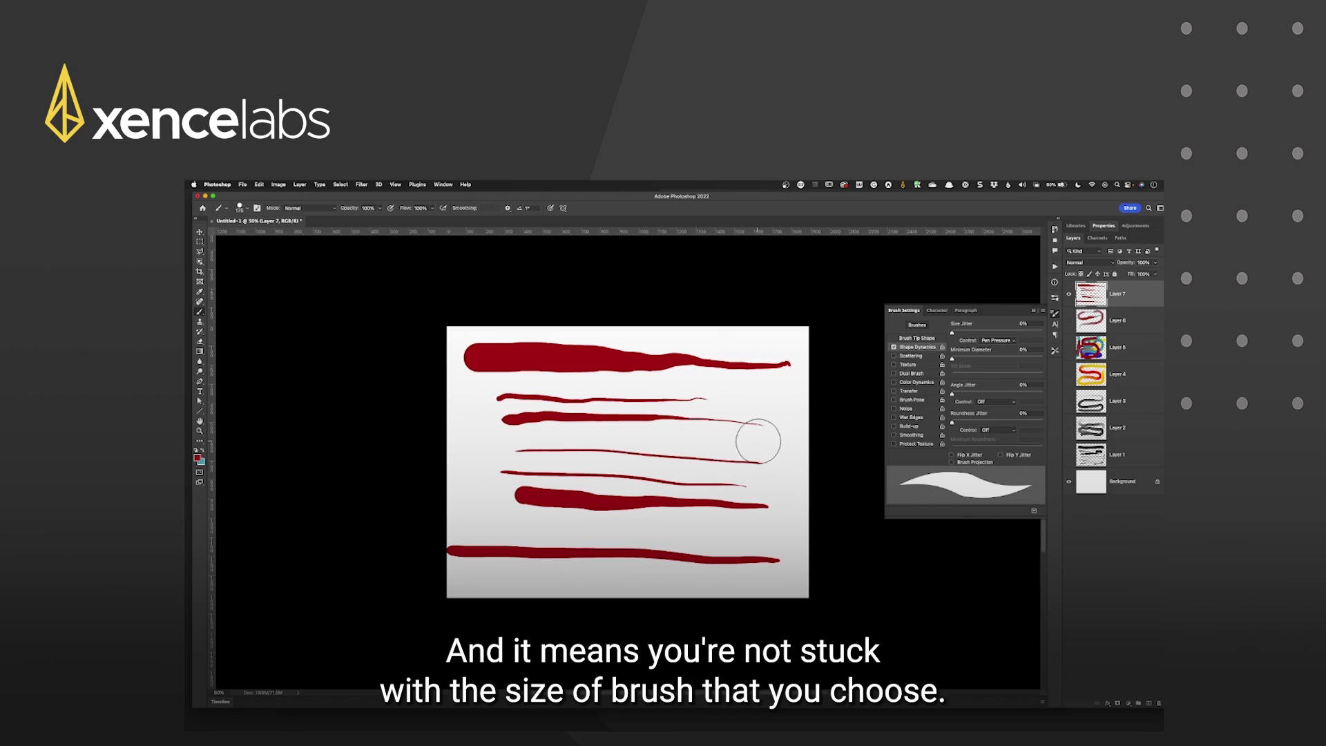
pyautogui.moveTo(775, 447); pyautogui.dragTo(475, 446)
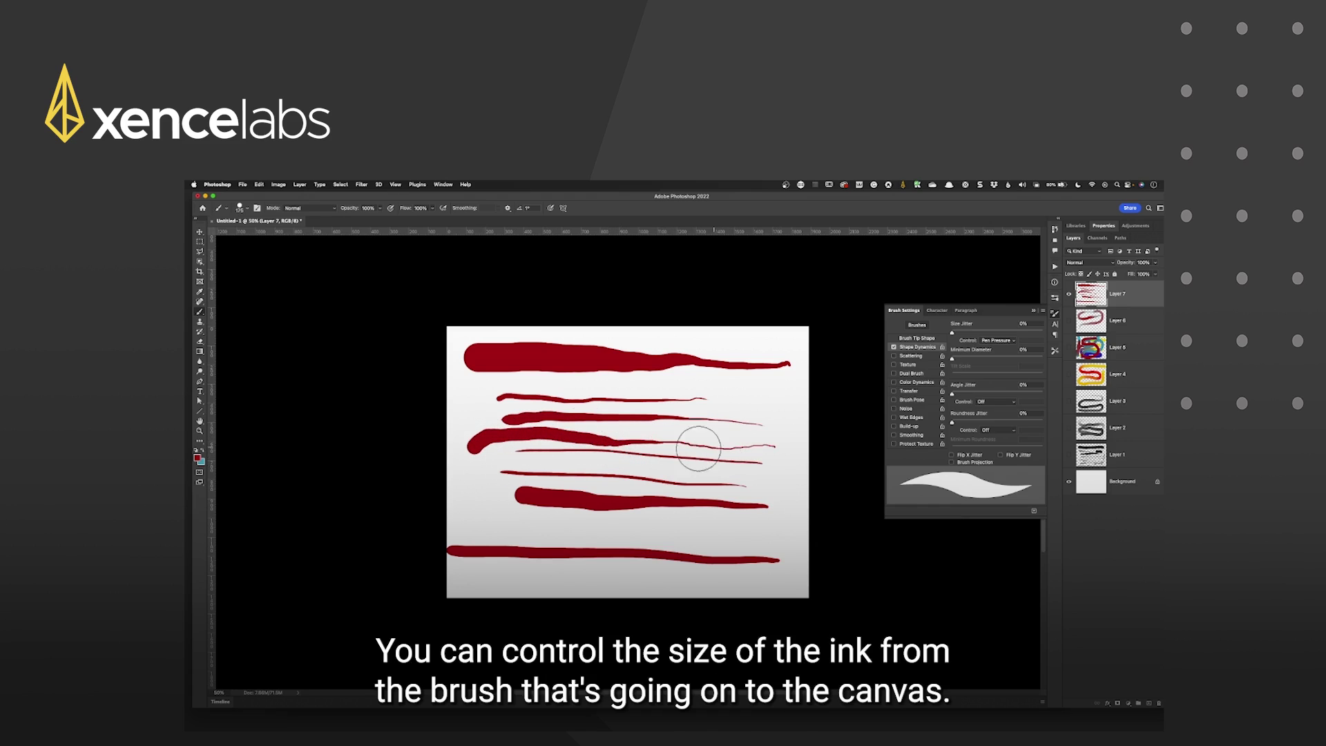